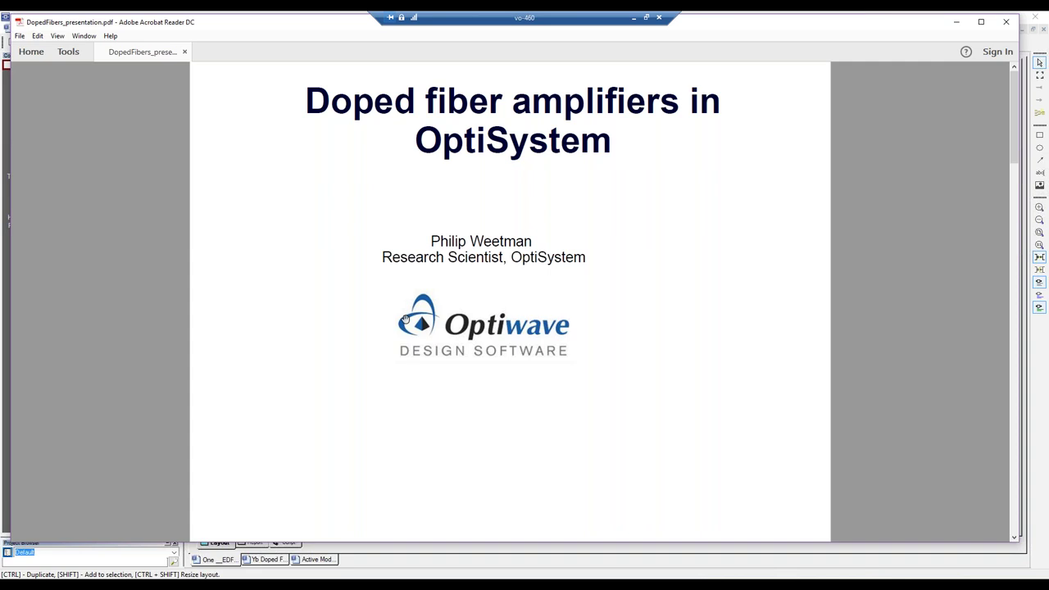
- Page through the doped fiber amplifiers presentation from its title page to the table of effects simulated by OptiSystem
scroll(371, 300, "down", 1)
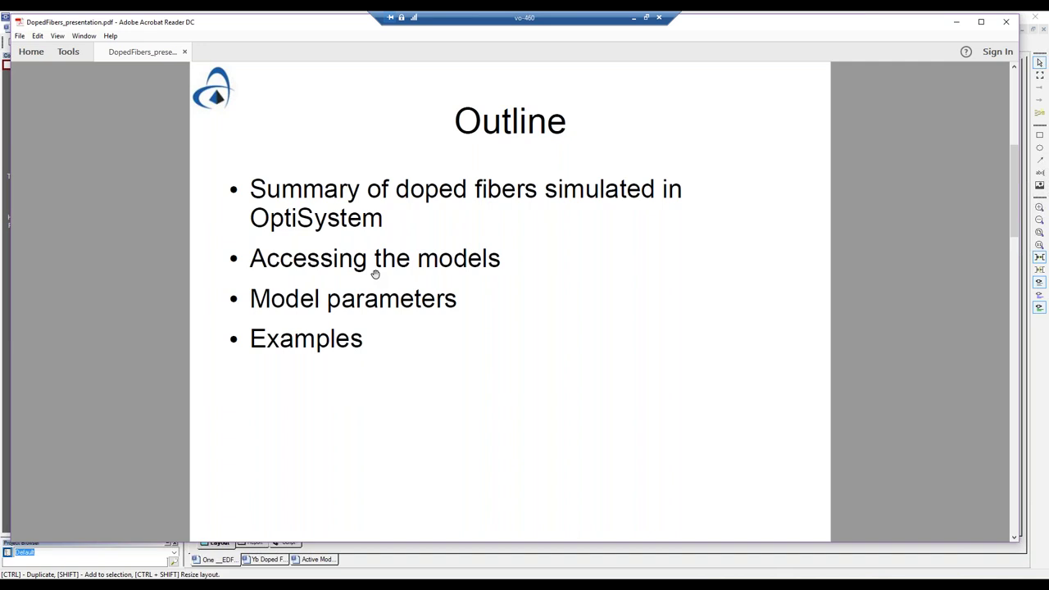
scroll(375, 274, "down", 1)
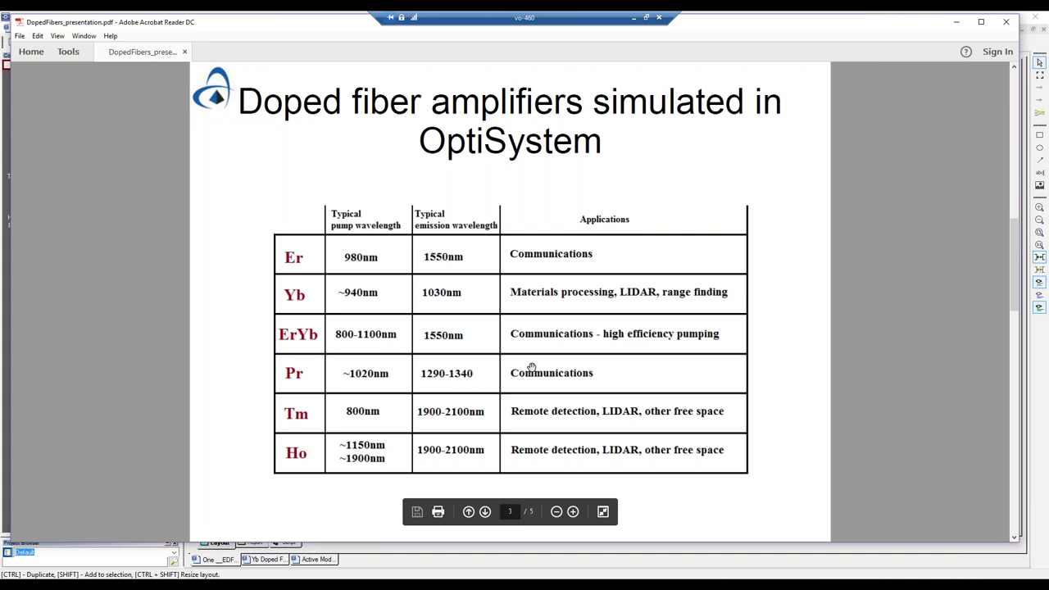
key("Right")
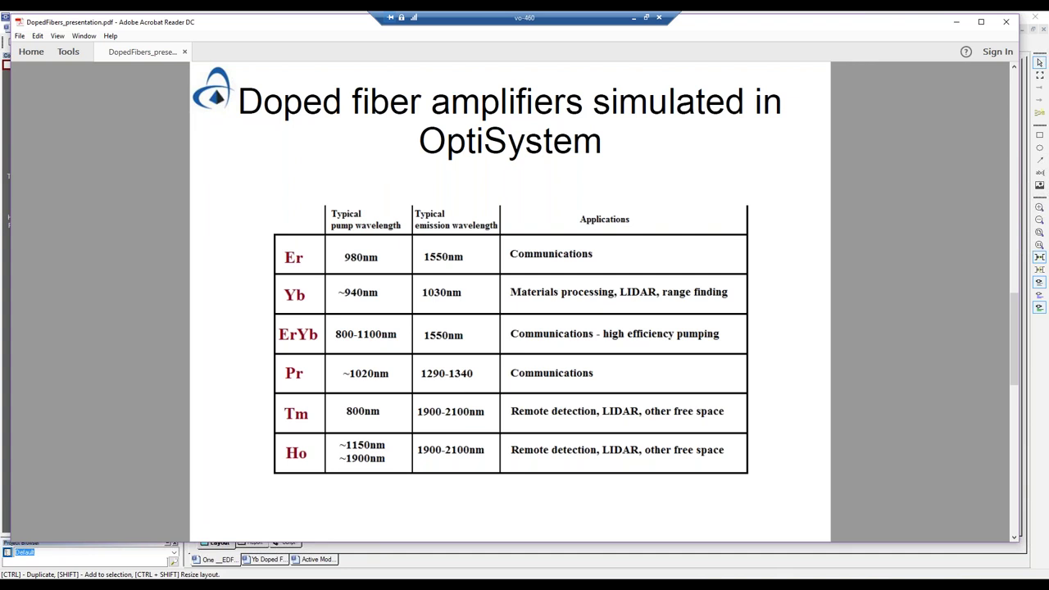
key("Right")
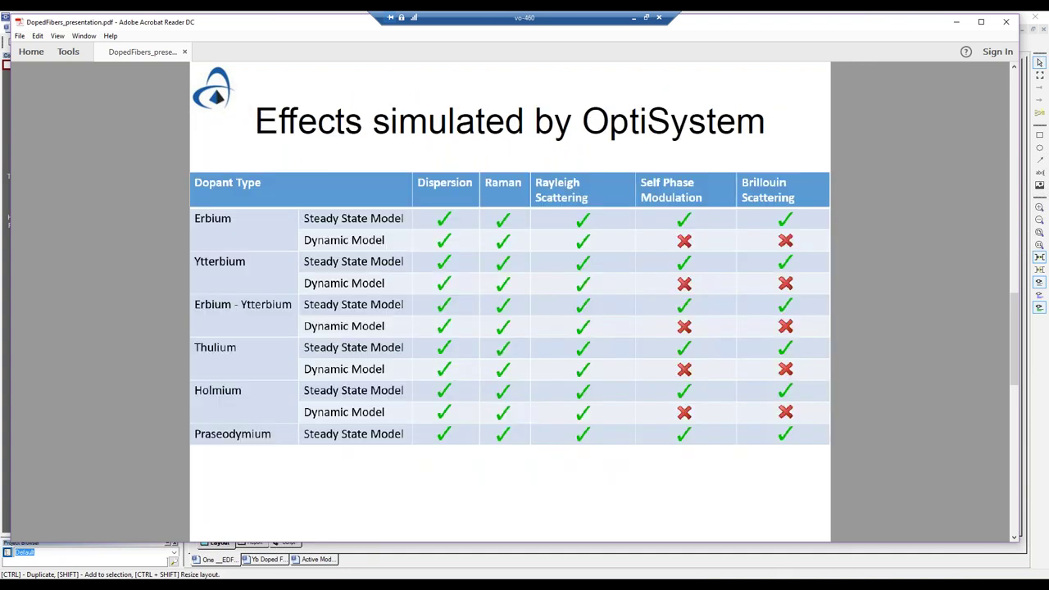
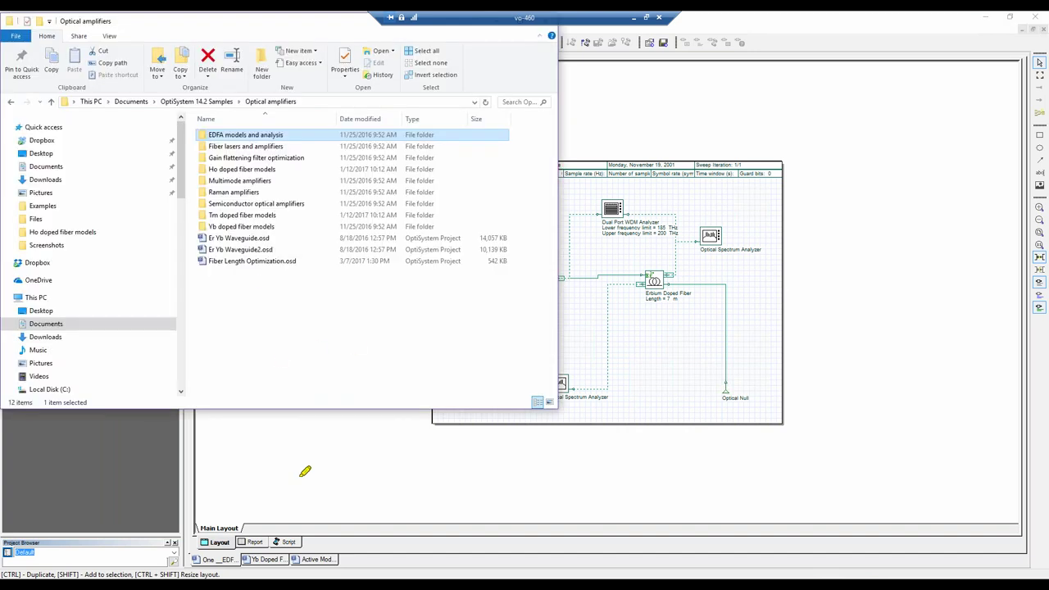
left_click_drag(81, 101, 301, 101)
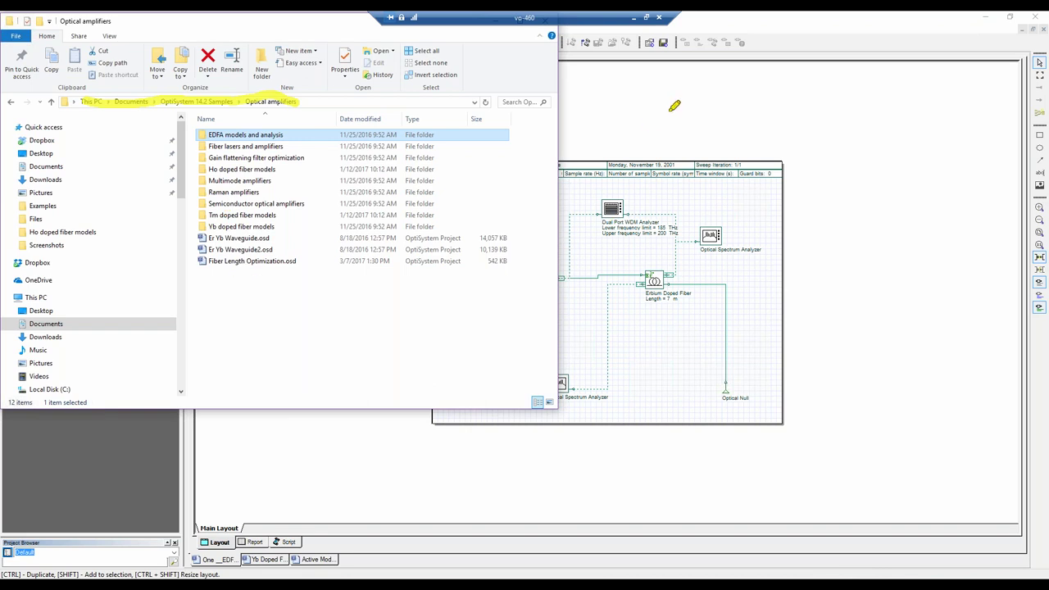
key("Escape")
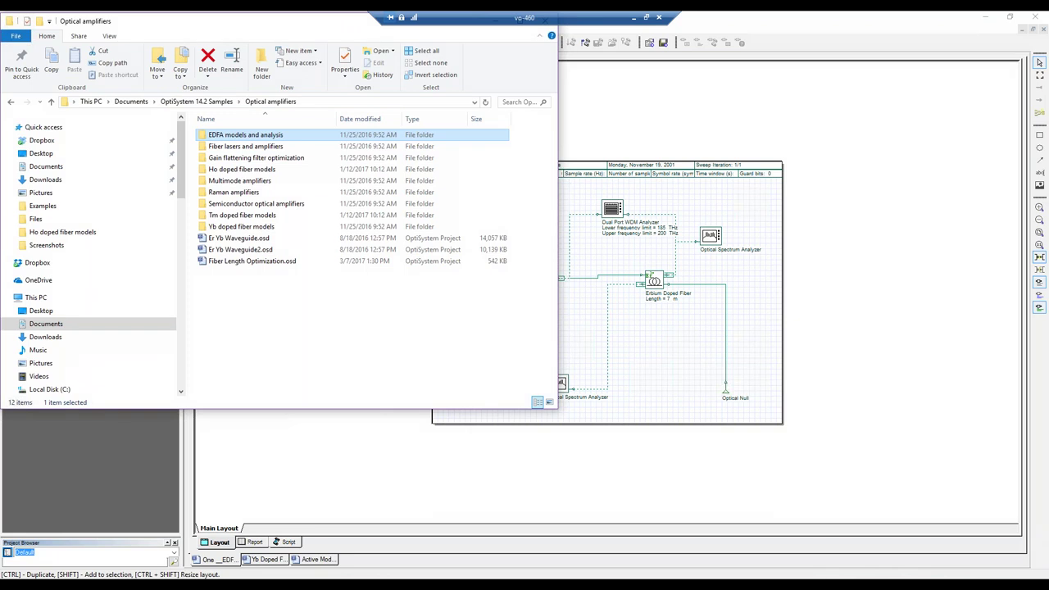
- Switch to OptiSystem and open the cross-section parameters of the Erbium Doped Fiber in the One __EDFA first.osd layout
left_click(762, 139)
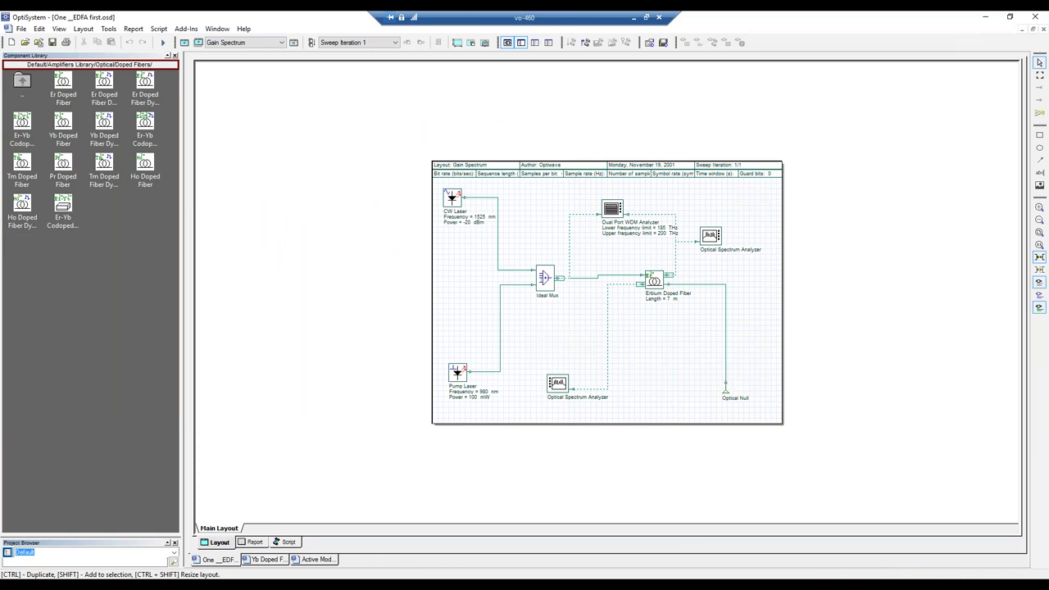
left_click(654, 281)
double_click(654, 281)
left_click_drag(605, 172, 452, 124)
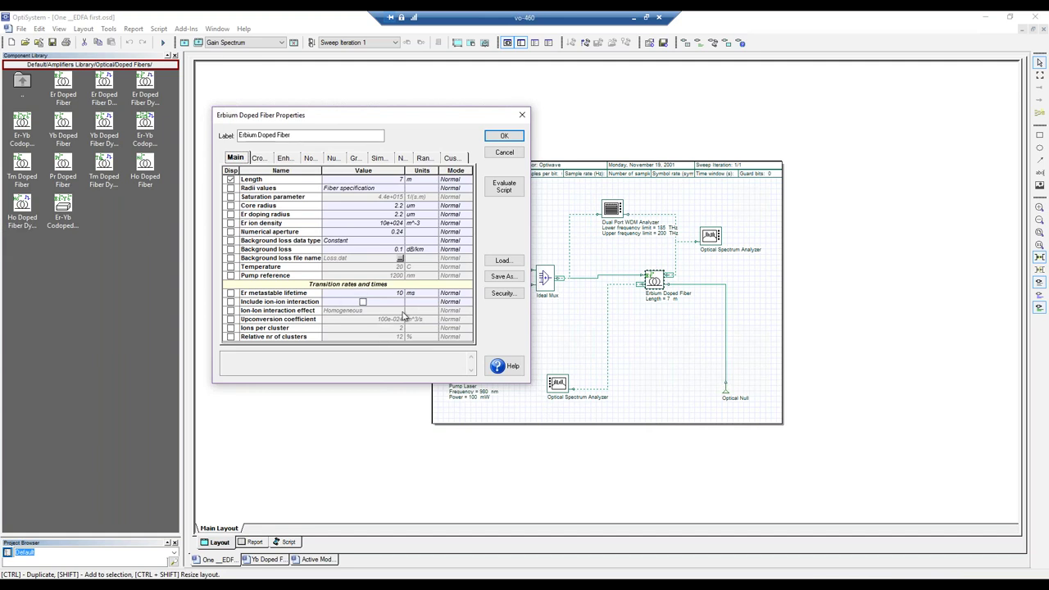
left_click(261, 158)
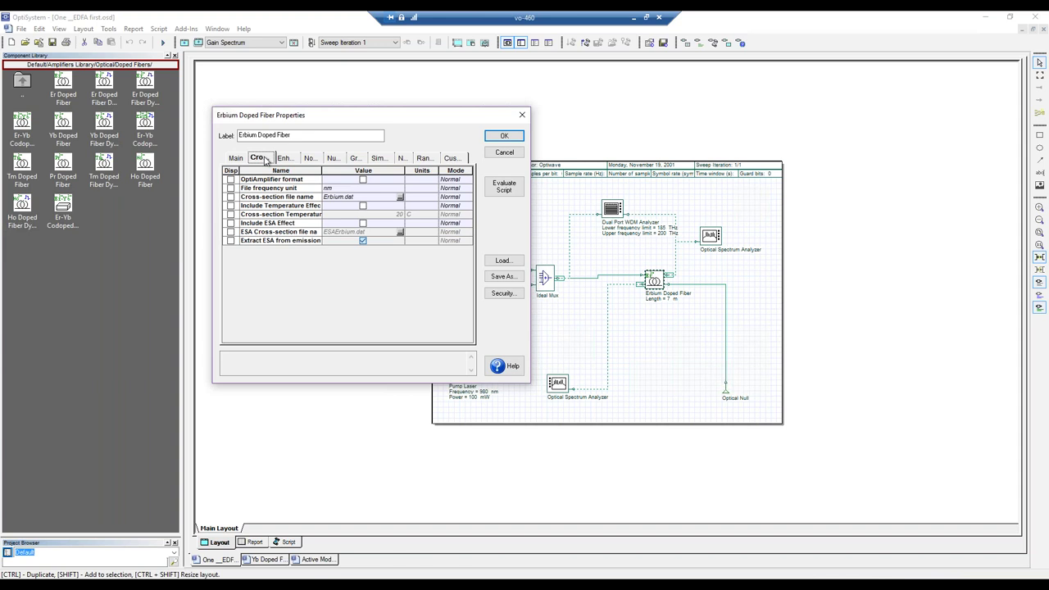
- Consult the Er Doped Fiber help page, looking through the parameter tables down to the technical background, and close it
left_click(513, 366)
scroll(670, 370, "down", 10)
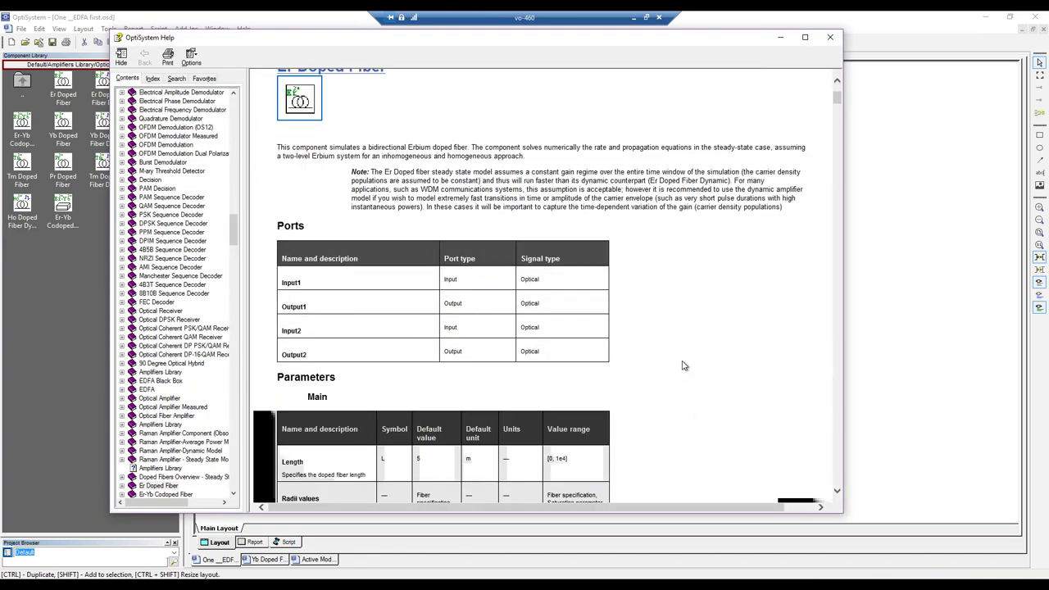
scroll(693, 351, "down", 12)
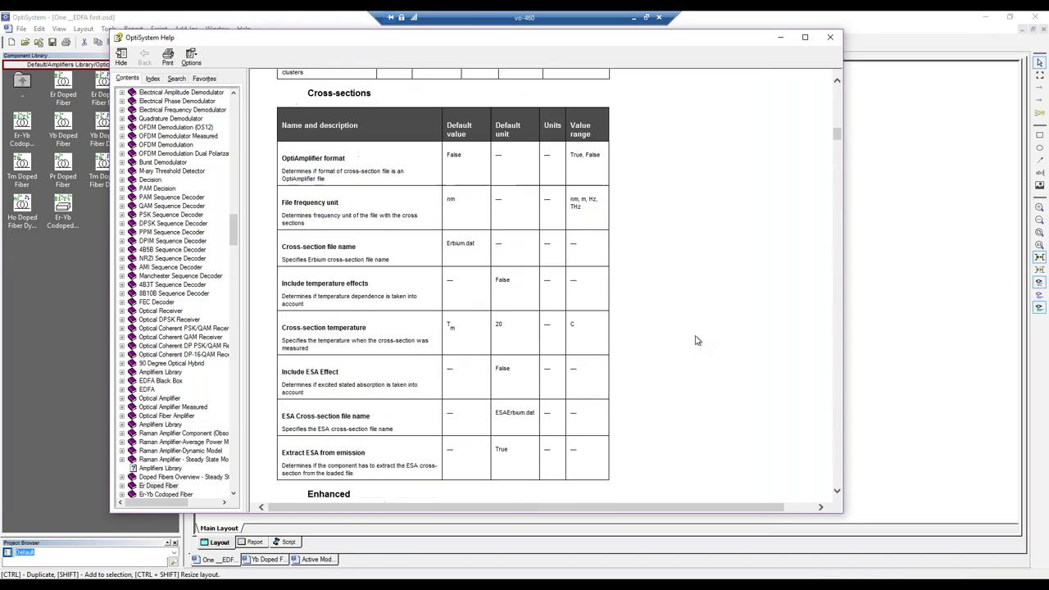
scroll(696, 338, "down", 15)
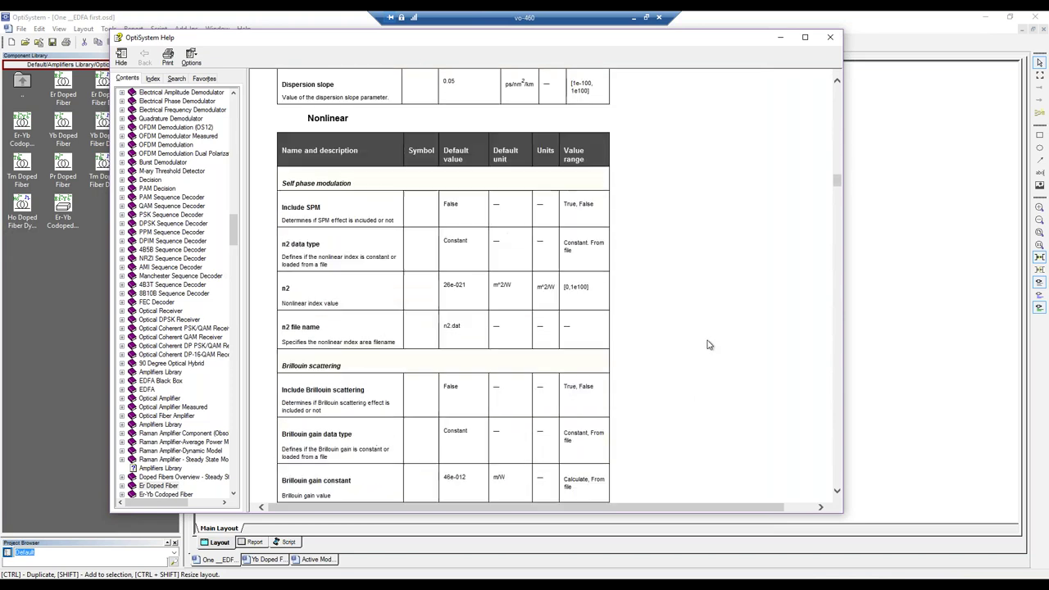
scroll(710, 350, "down", 15)
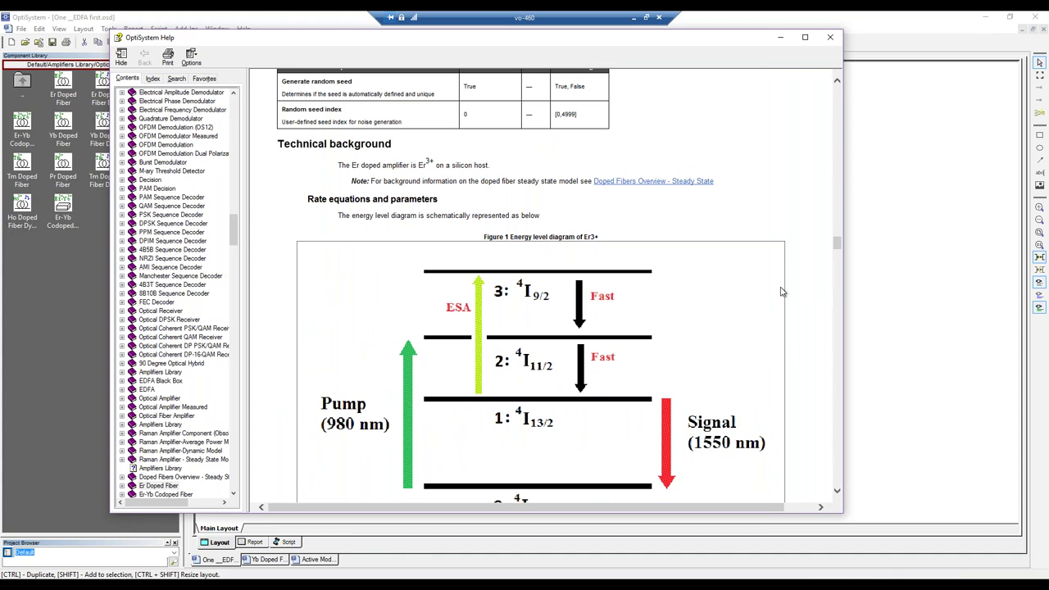
left_click(830, 37)
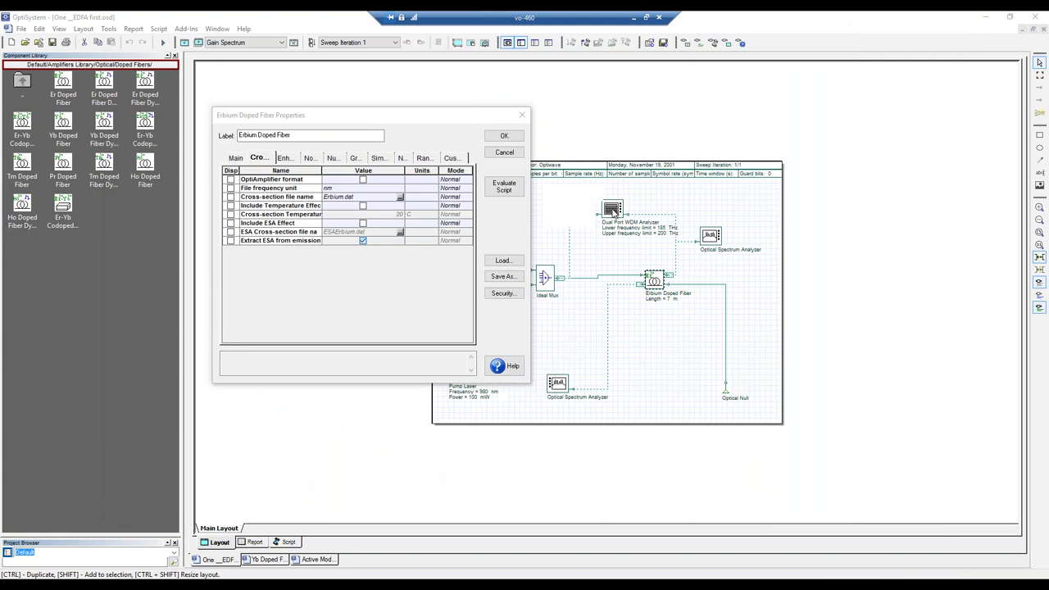
- Reopen the Er Doped Fiber help and examine the Er3+ energy level diagram under the rate equations section
left_click(510, 370)
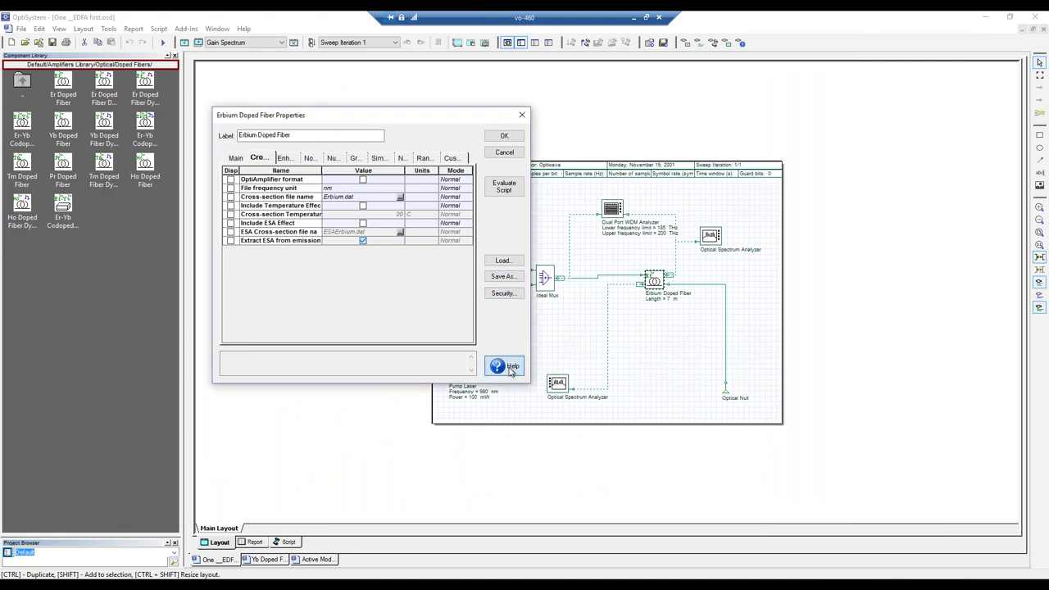
scroll(831, 121, "down", 5)
left_click_drag(832, 121, 838, 249)
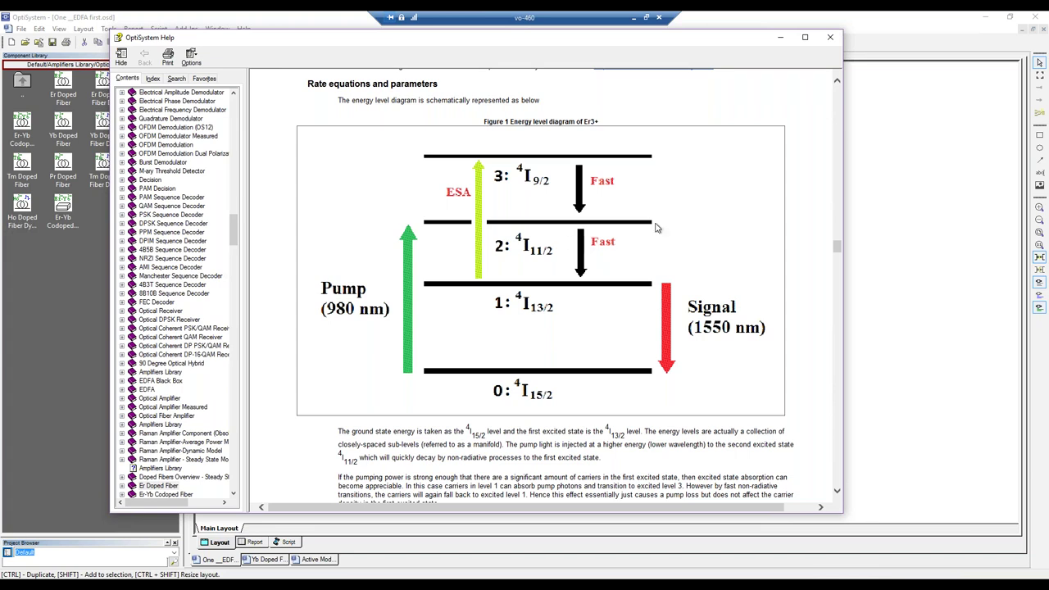
scroll(560, 233, "down", 5)
scroll(577, 250, "up", 3)
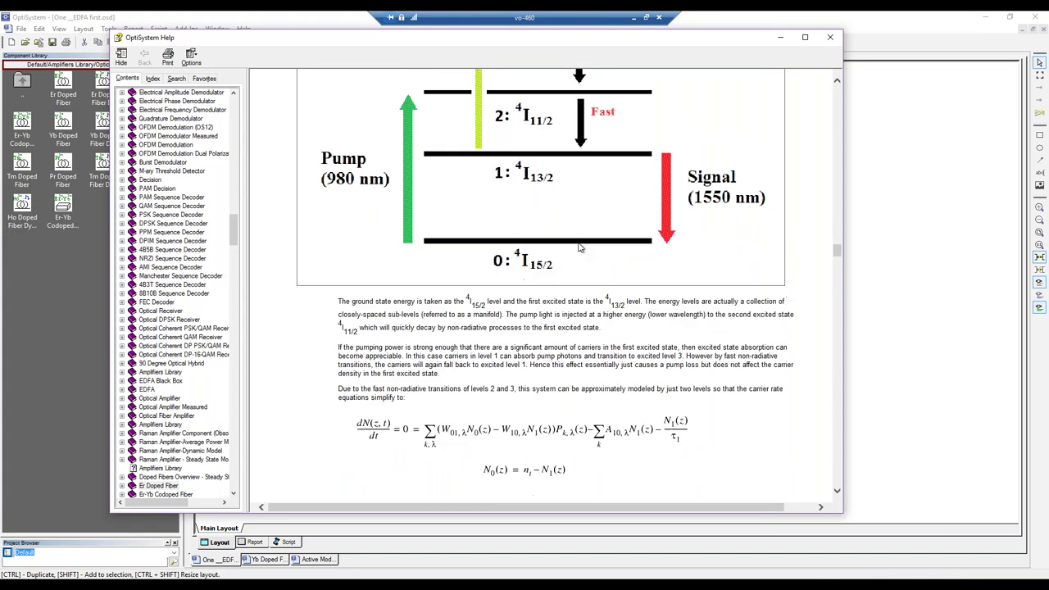
- Read the carrier rate equations and the default Er3+ absorption and emission cross-section plot, and close the help
scroll(531, 229, "down", 3)
scroll(517, 293, "down", 2)
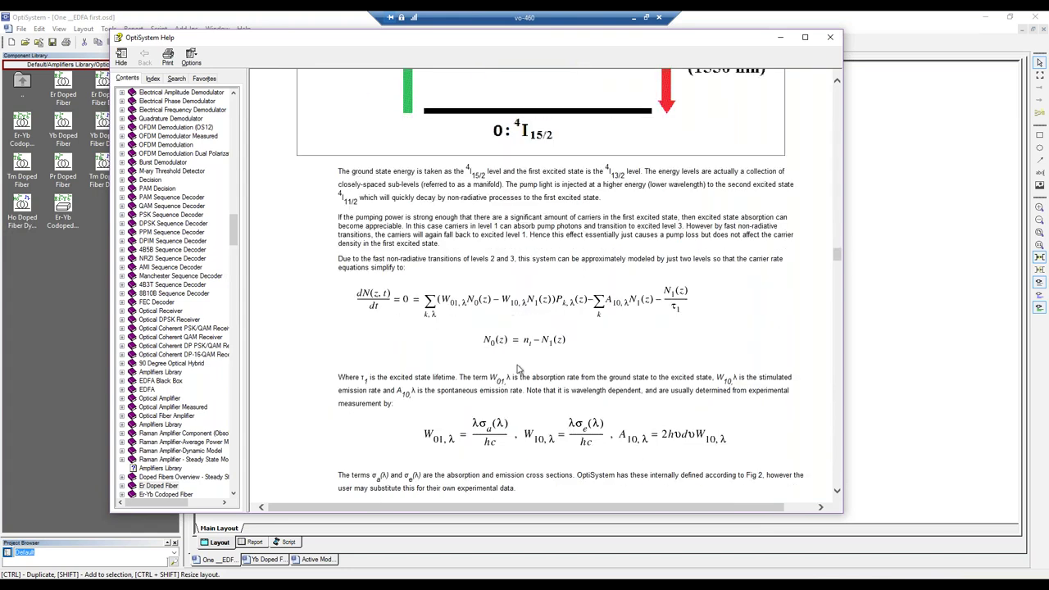
scroll(504, 334, "down", 3)
scroll(504, 334, "up", 2)
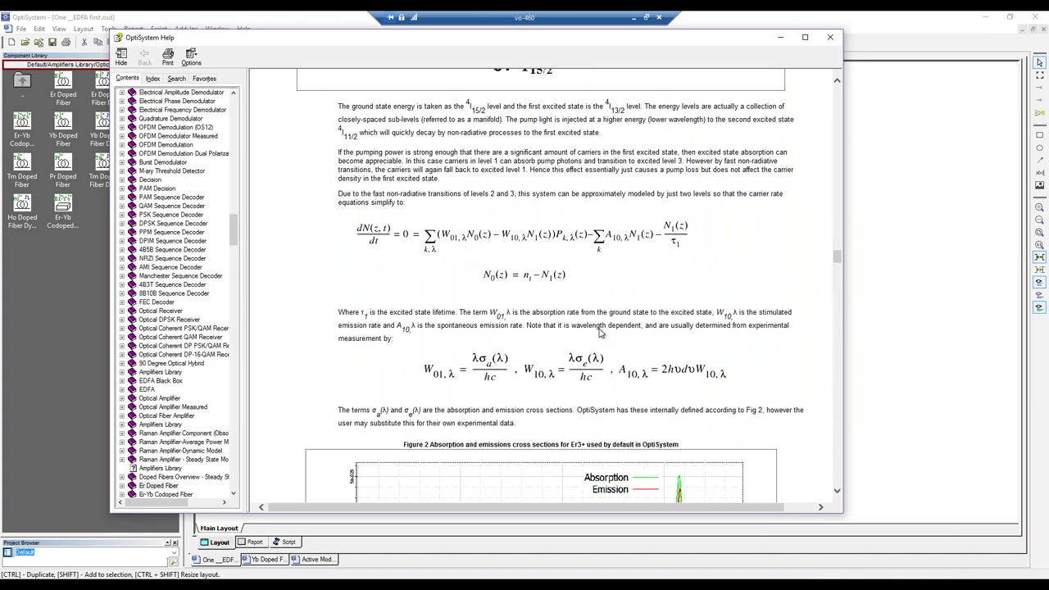
scroll(457, 367, "down", 3)
scroll(456, 366, "down", 2)
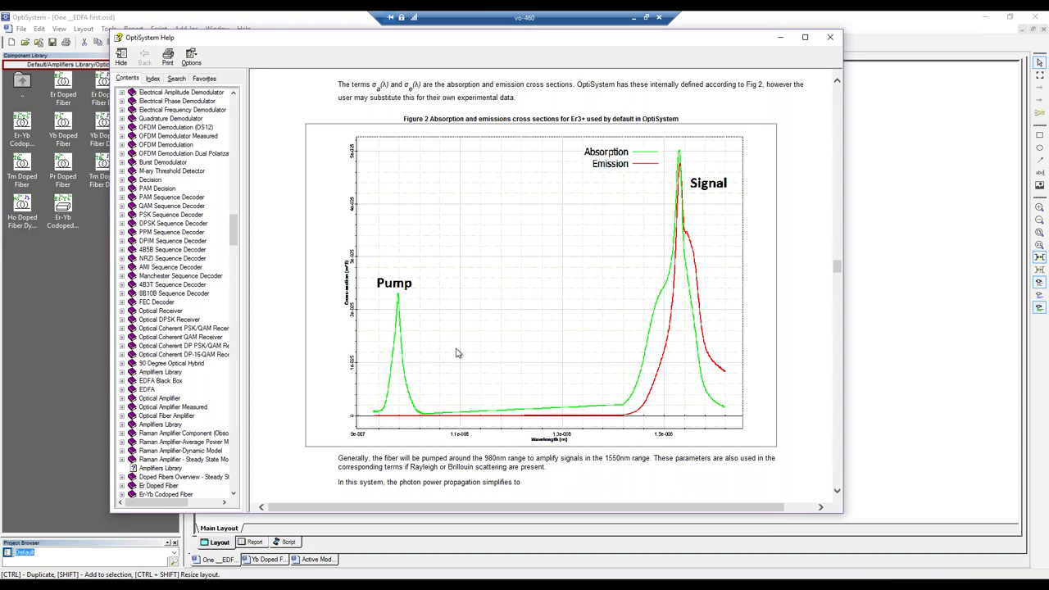
scroll(463, 351, "up", 3)
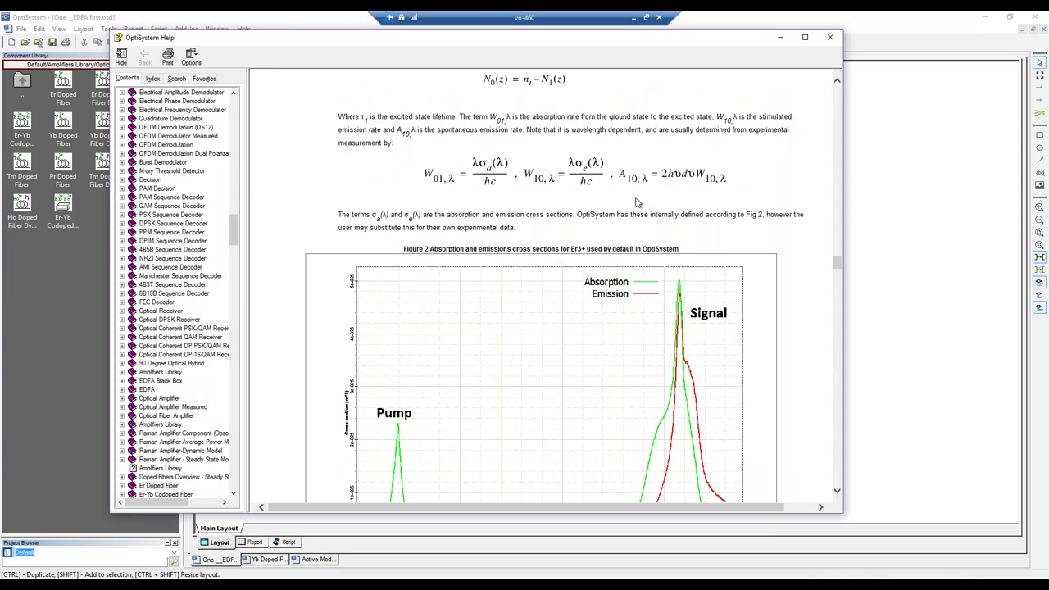
scroll(639, 207, "down", 2)
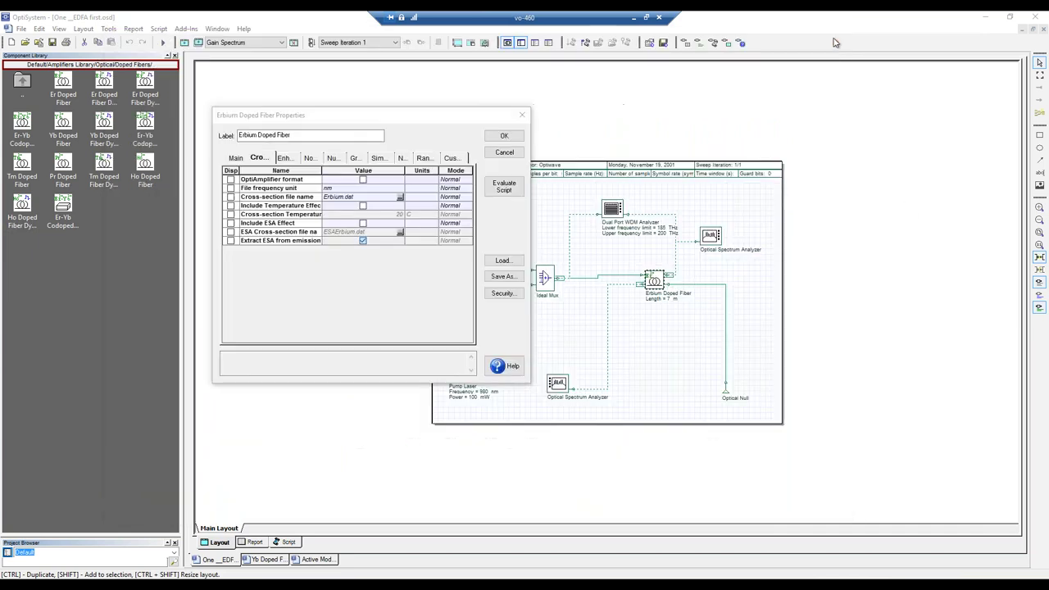
left_click(830, 38)
- Look up the cross-section file format under Additional input parameters in the Er Doped Fiber help
left_click(513, 366)
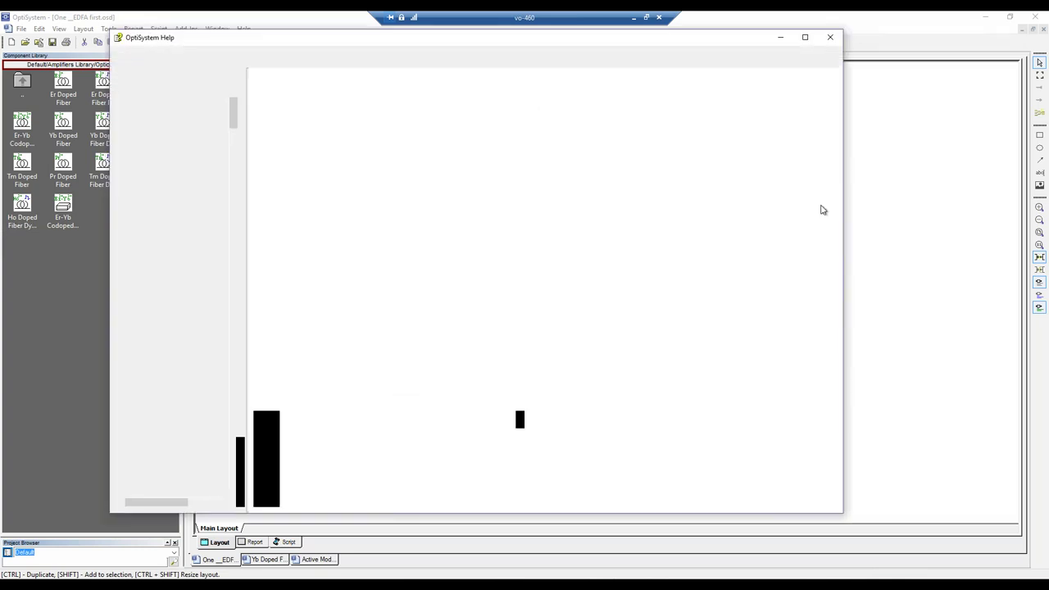
scroll(835, 144, "down", 5)
scroll(834, 144, "down", 15)
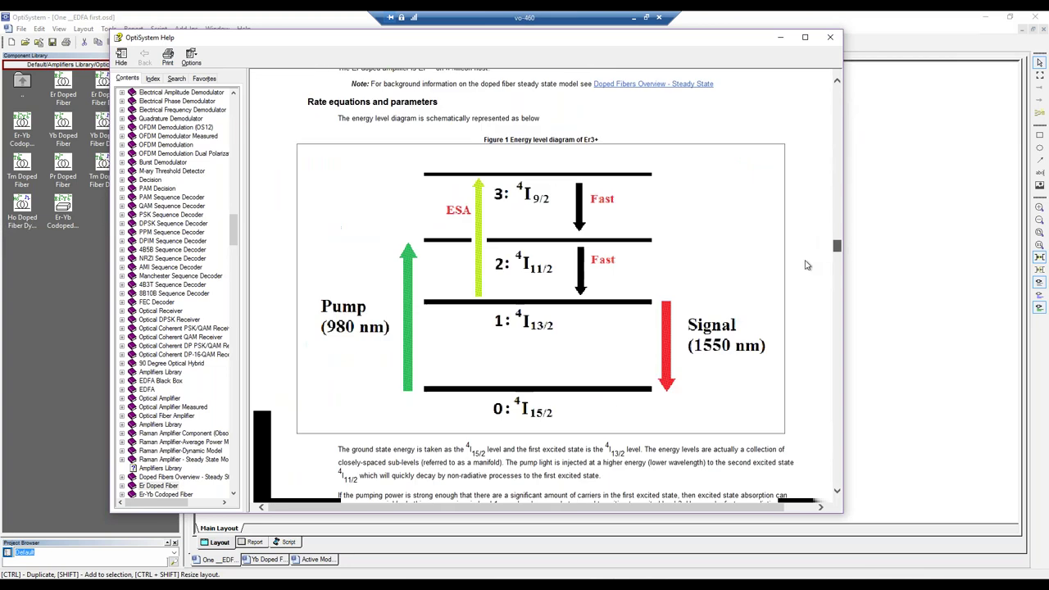
left_click_drag(807, 317, 807, 412)
scroll(805, 412, "down", 5)
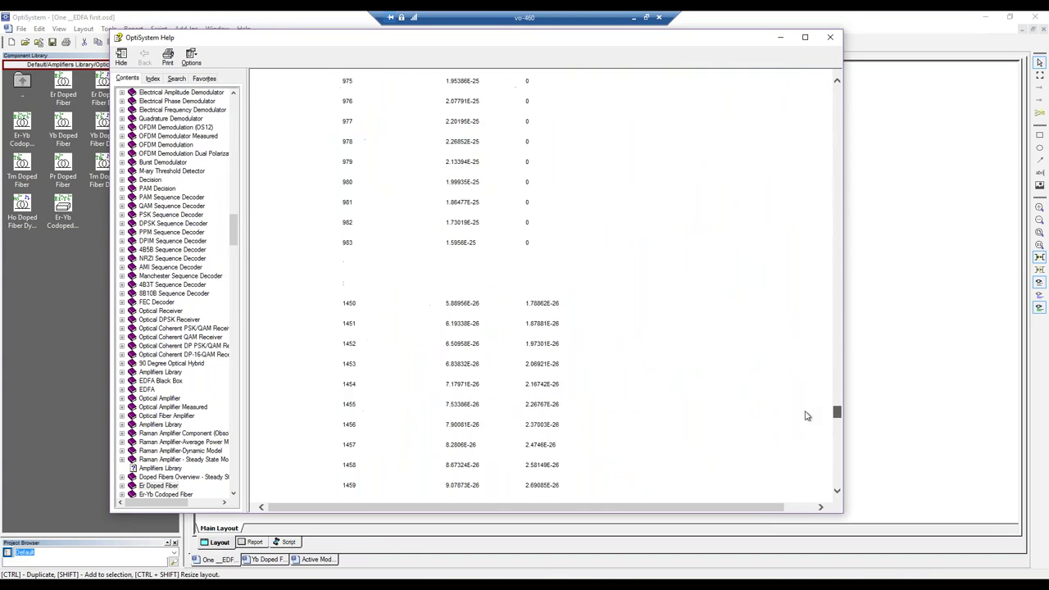
scroll(805, 414, "up", 2)
scroll(805, 415, "down", 1)
scroll(806, 413, "up", 1)
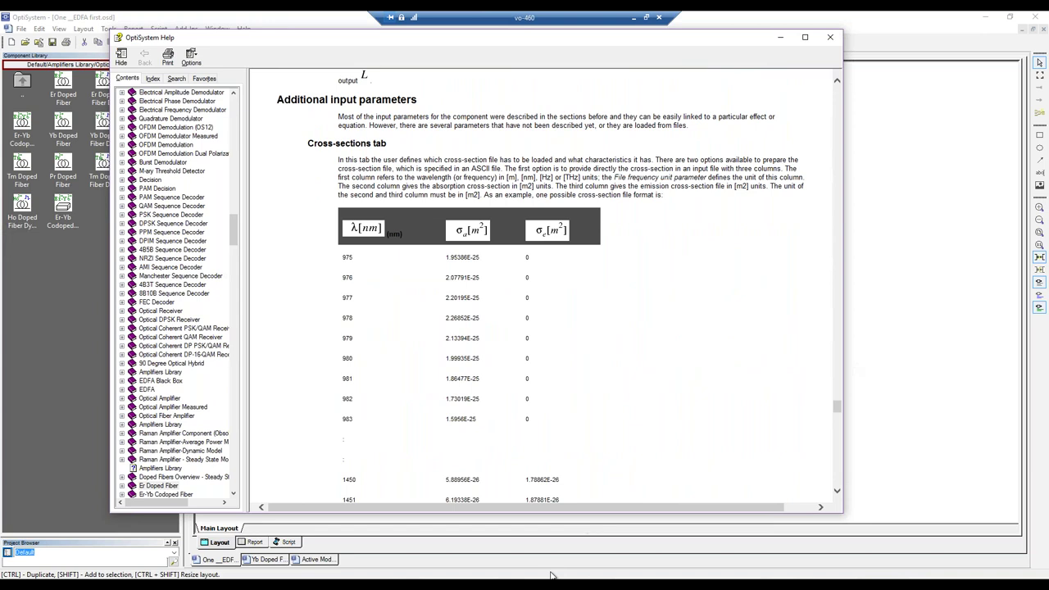
- Inspect Erbium.dat from the EDFA models and analysis Data Files folder in Notepad++, and return to the Erbium Doped Fiber properties
left_click(347, 579)
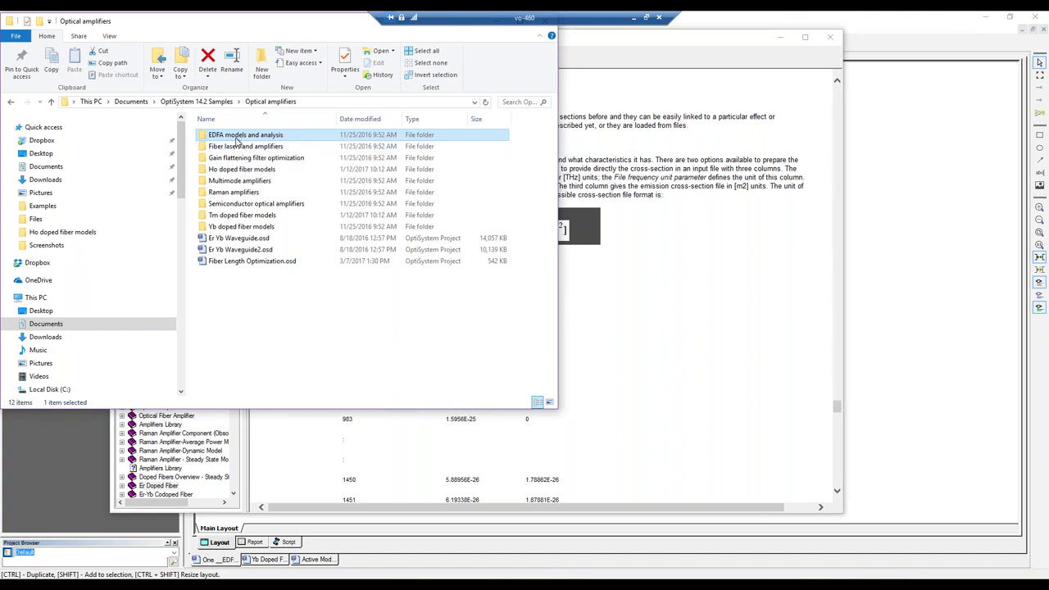
double_click(237, 140)
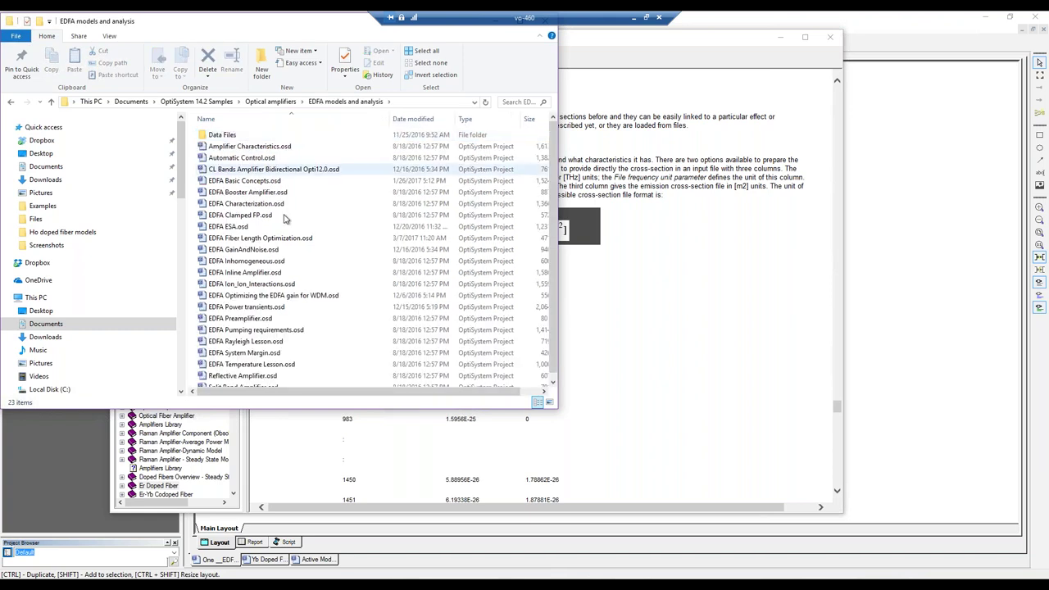
double_click(220, 138)
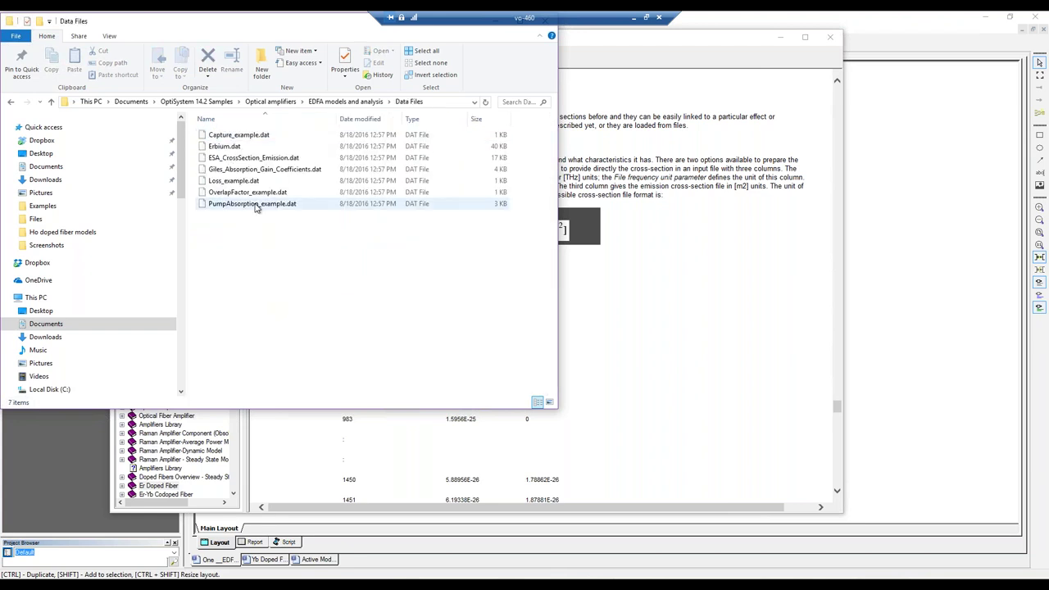
right_click(225, 147)
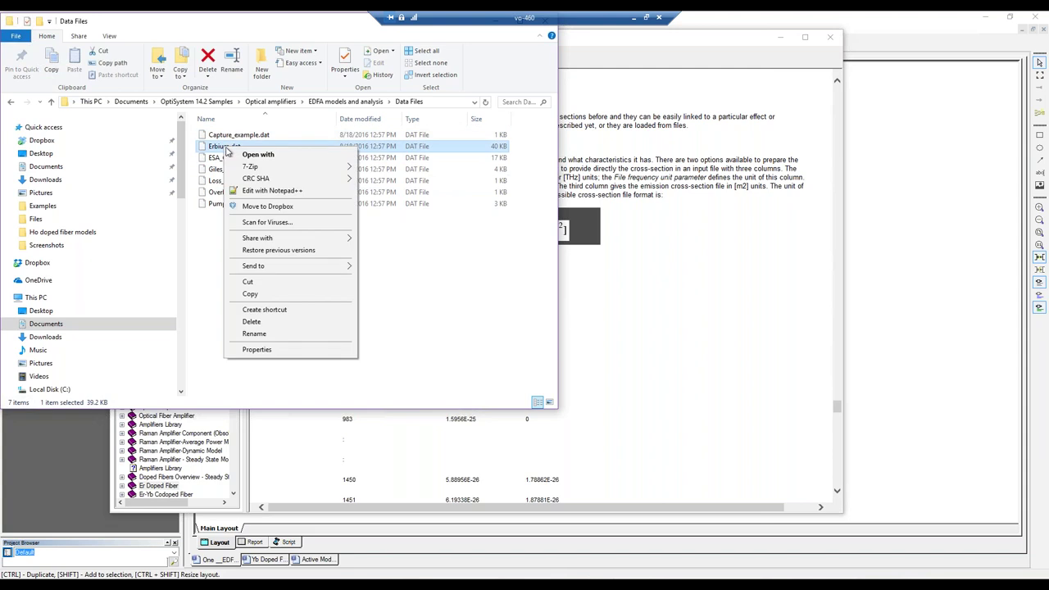
left_click(273, 190)
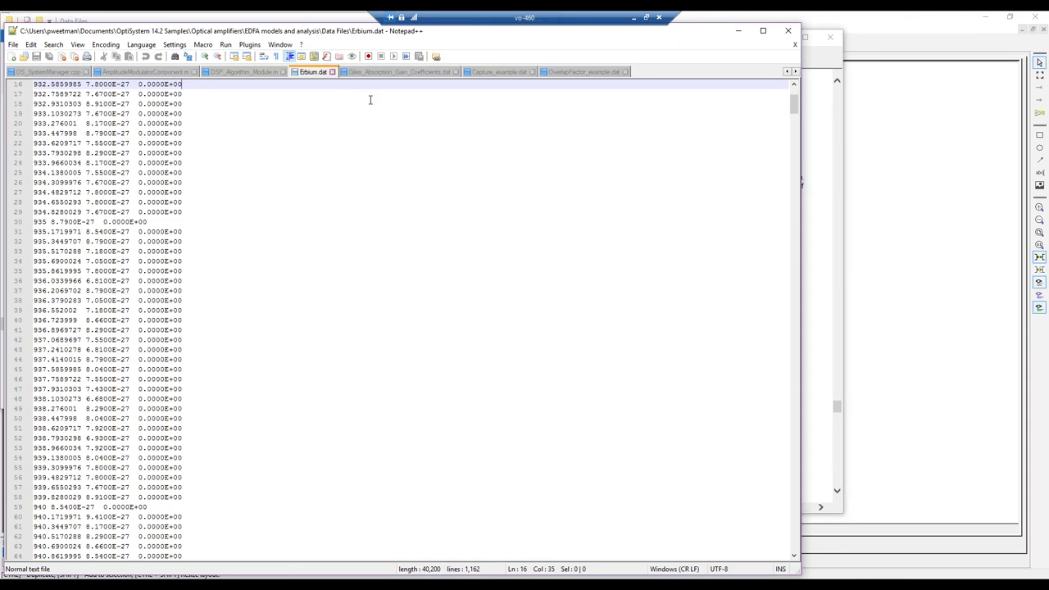
left_click(788, 30)
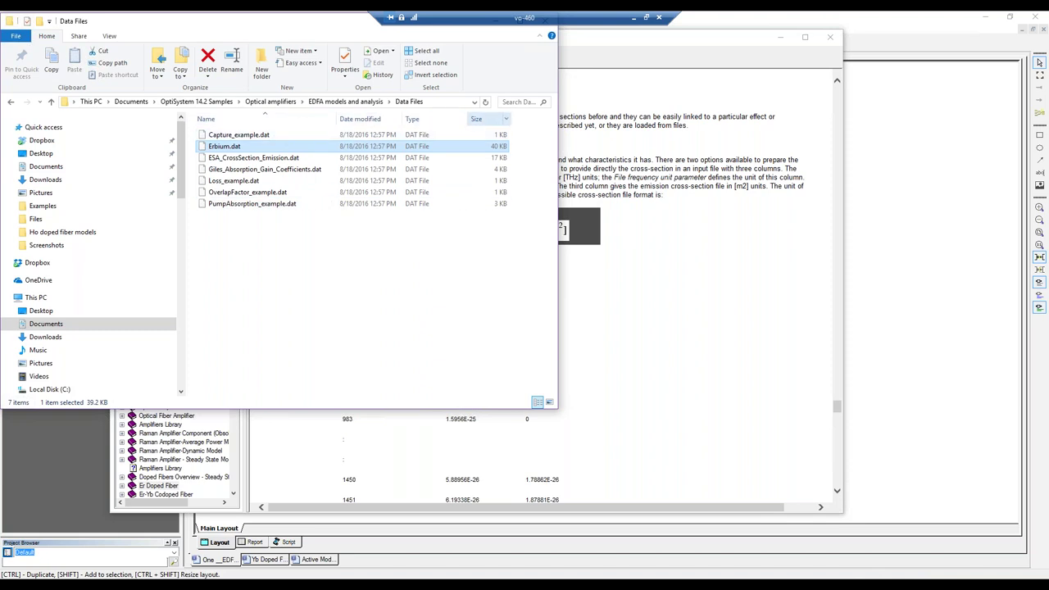
left_click(639, 116)
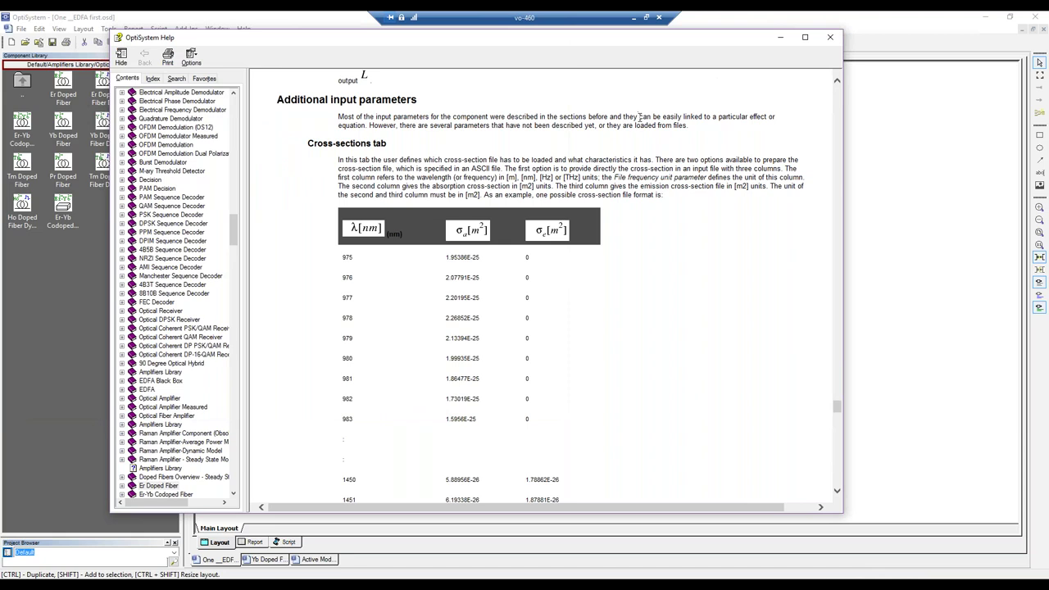
left_click(831, 37)
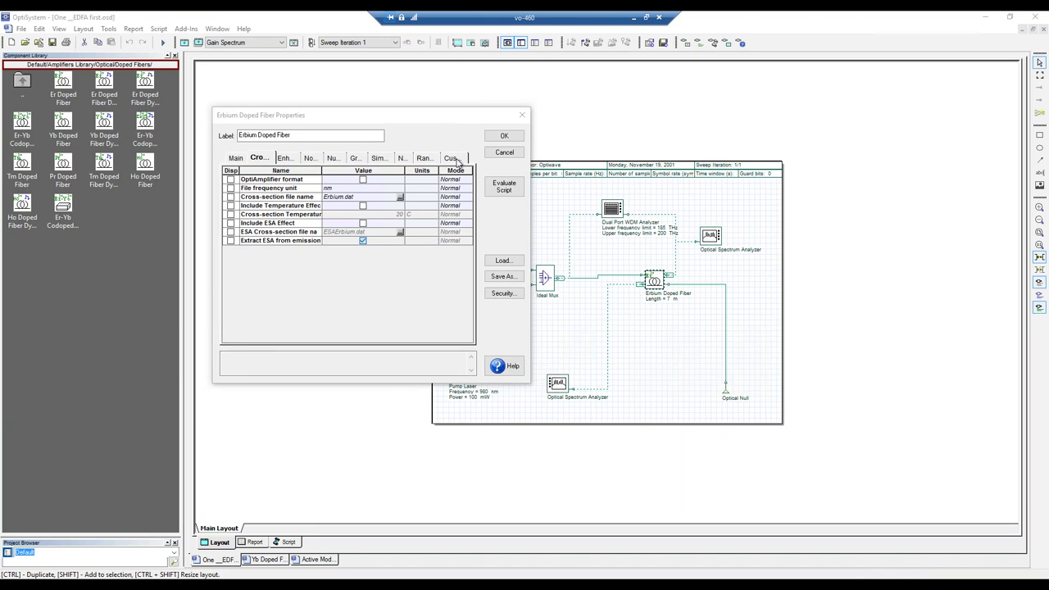
- Review the Erbium Doped Fiber's double-cladding, Rayleigh, Raman, dispersion, self phase modulation and Brillouin parameters, and close its properties
left_click(286, 159)
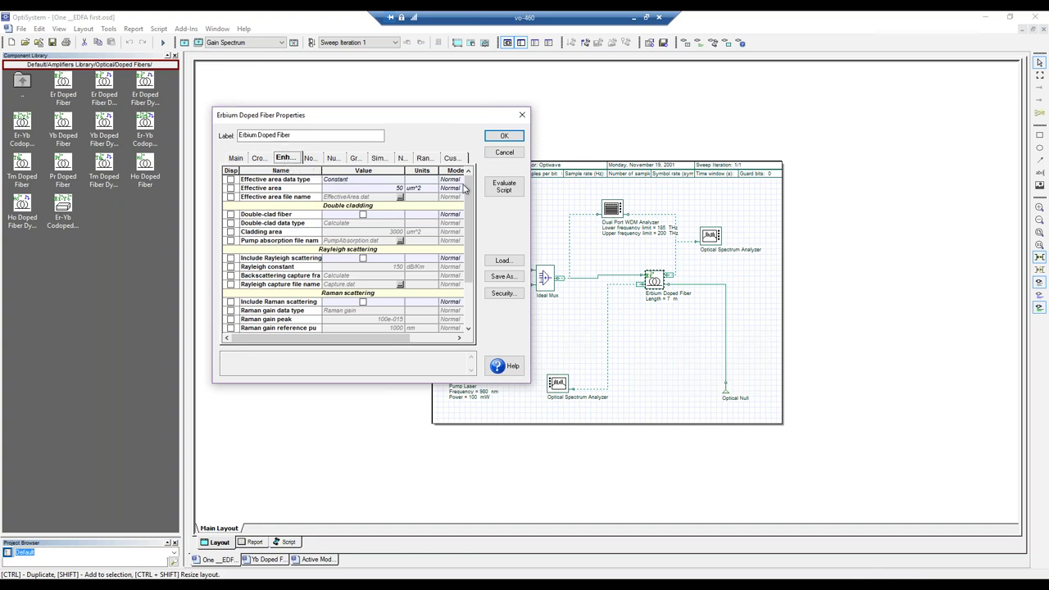
scroll(472, 187, "down", 4)
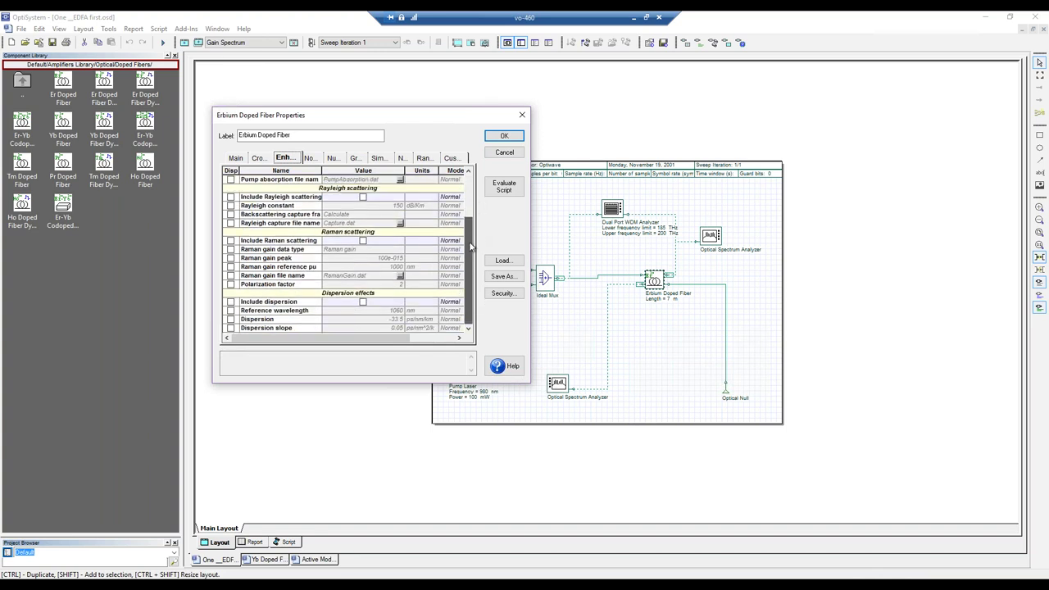
left_click_drag(466, 225, 466, 202)
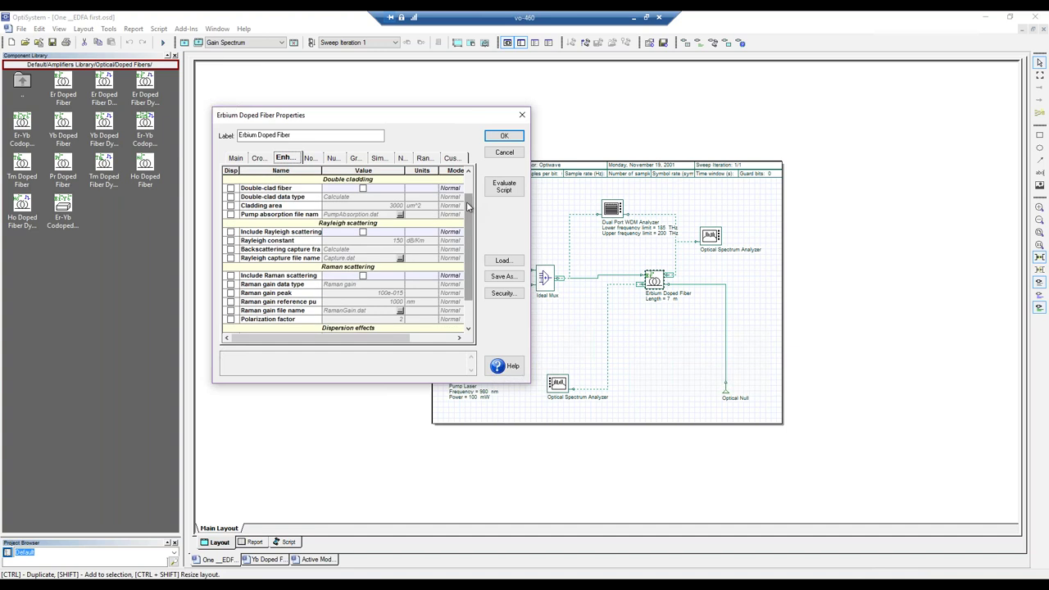
left_click(310, 158)
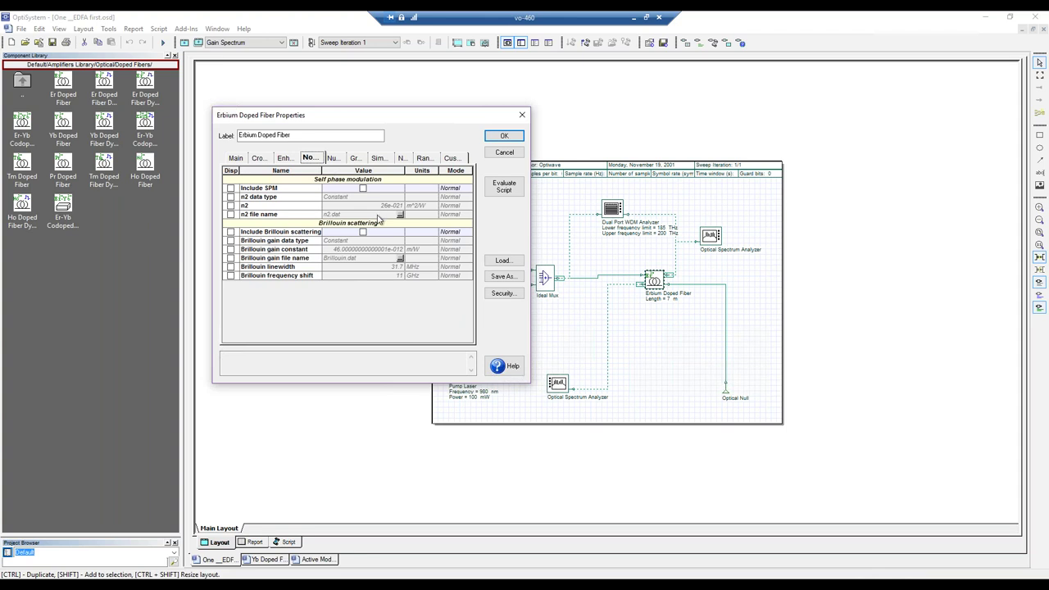
left_click(284, 158)
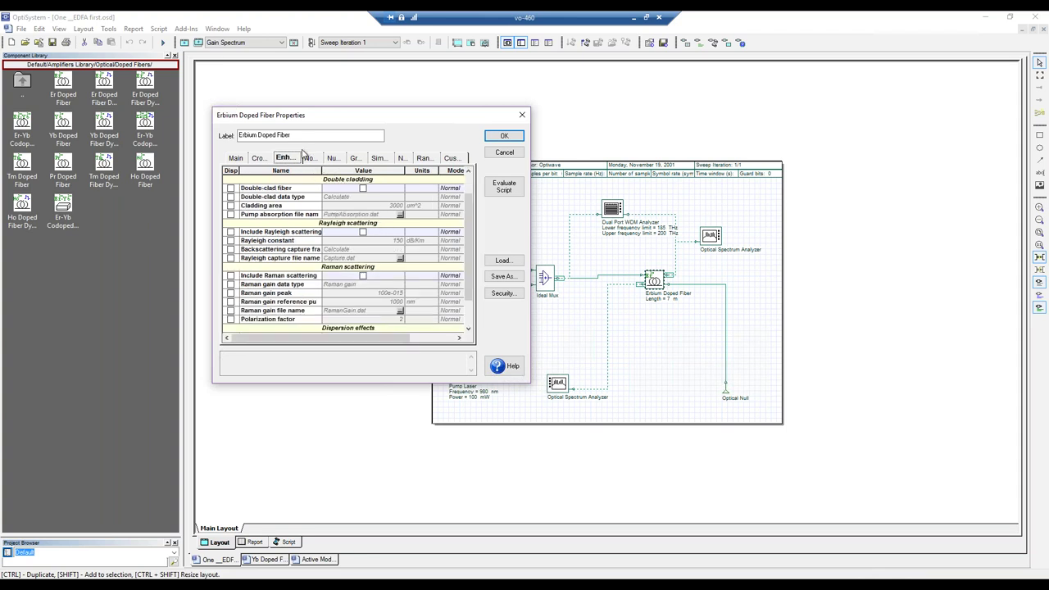
left_click(521, 115)
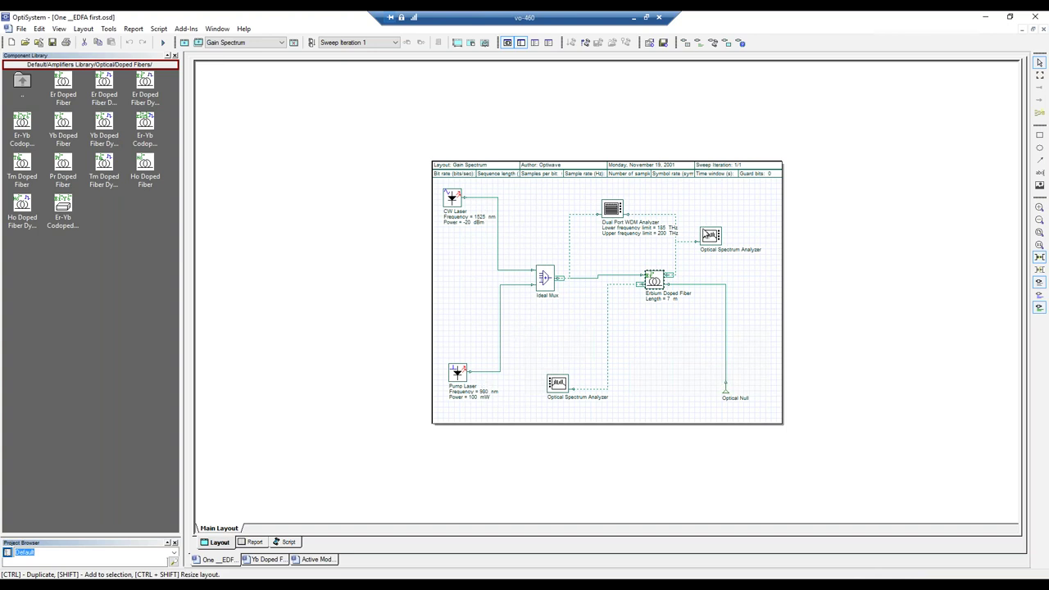
- View the output spectrum of the Optical Spectrum Analyzer in the Gain Spectrum layout and close it
double_click(713, 239)
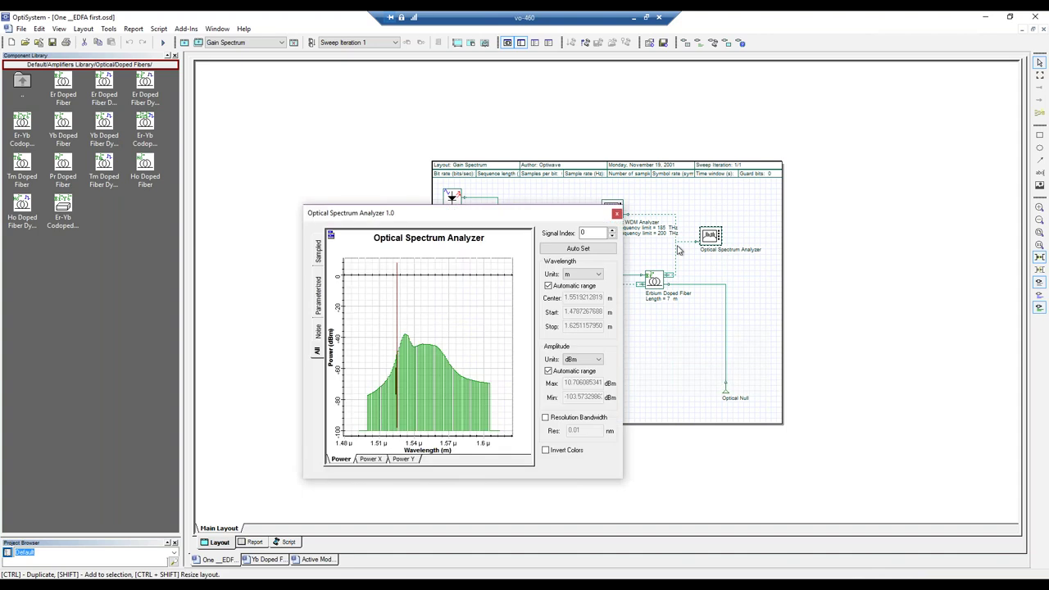
left_click_drag(541, 213, 455, 160)
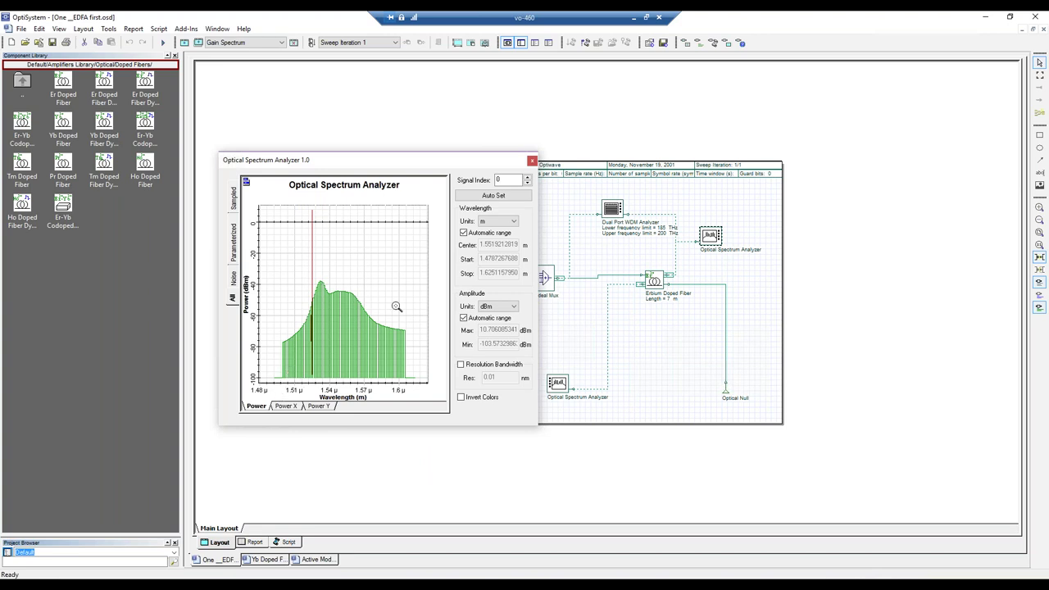
left_click(532, 160)
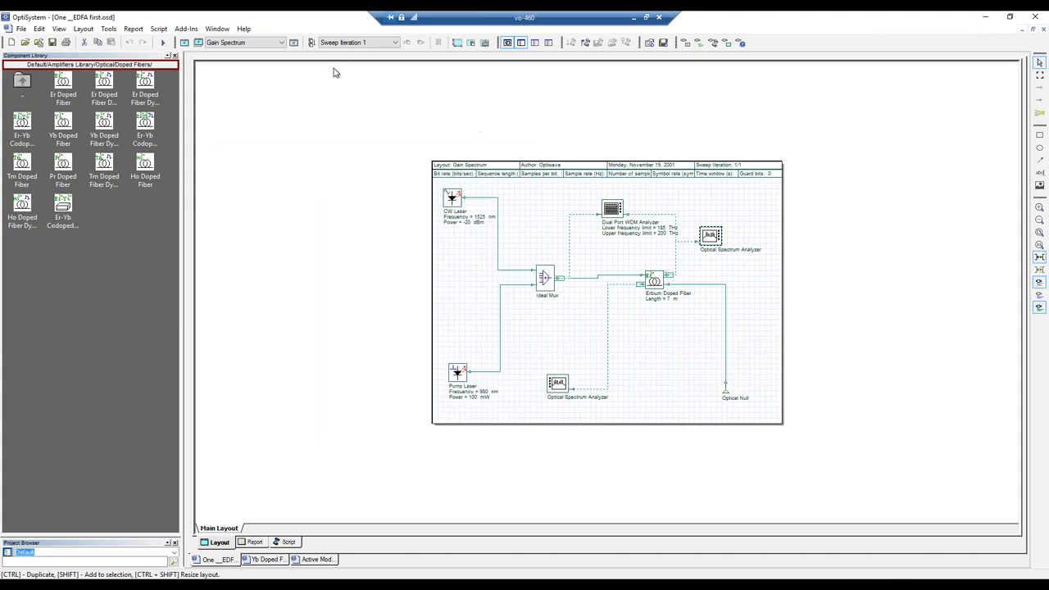
- Switch to Layout 2 and show the spectra of Optical Spectrum Analyzer_1 and Optical Spectrum Analyzer one above the other
left_click(270, 44)
left_click(254, 60)
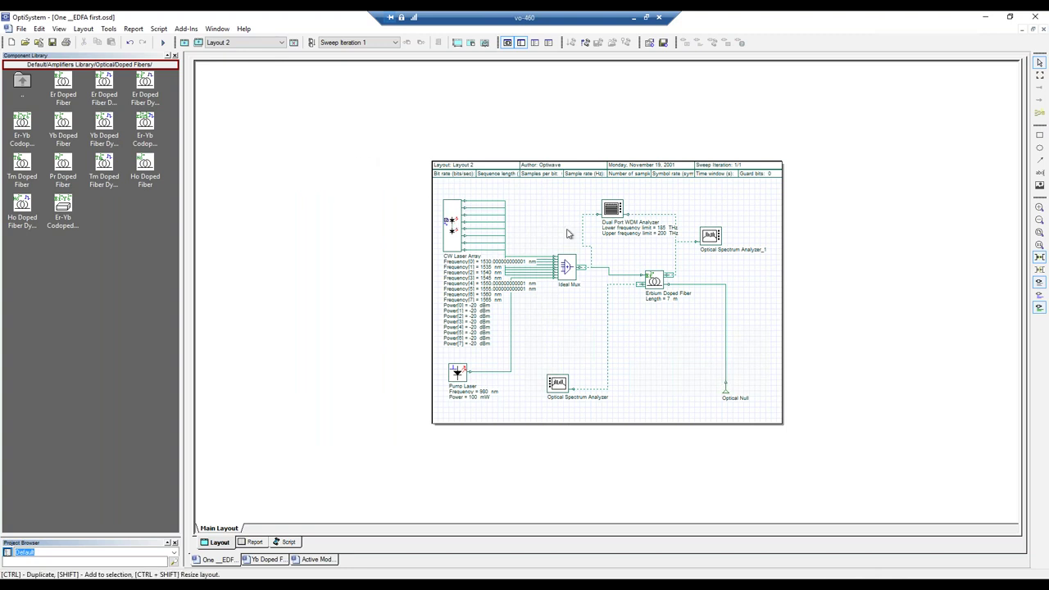
double_click(710, 236)
left_click_drag(336, 109, 277, 58)
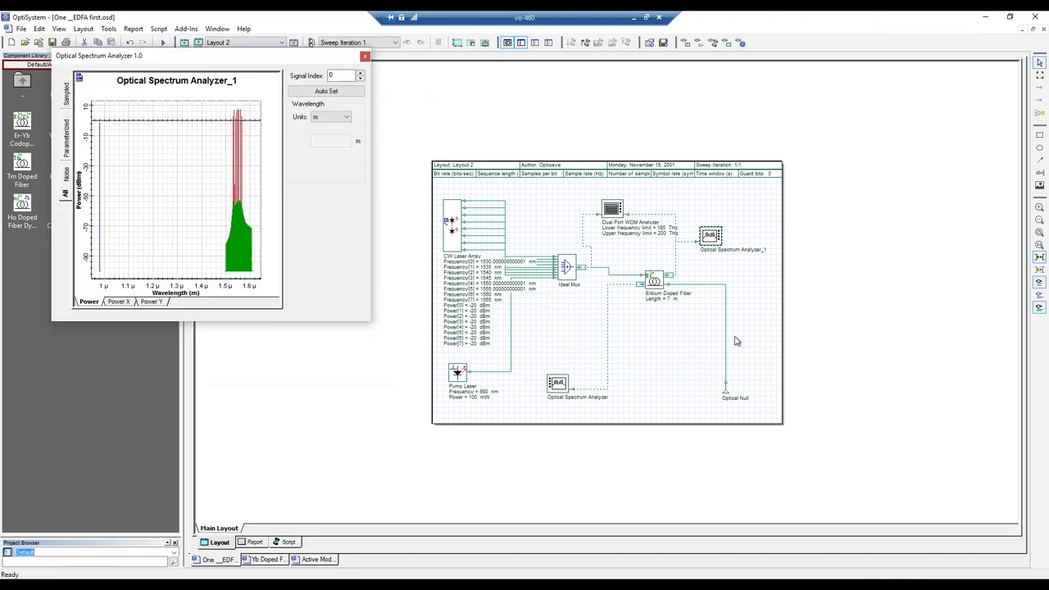
left_click(574, 385)
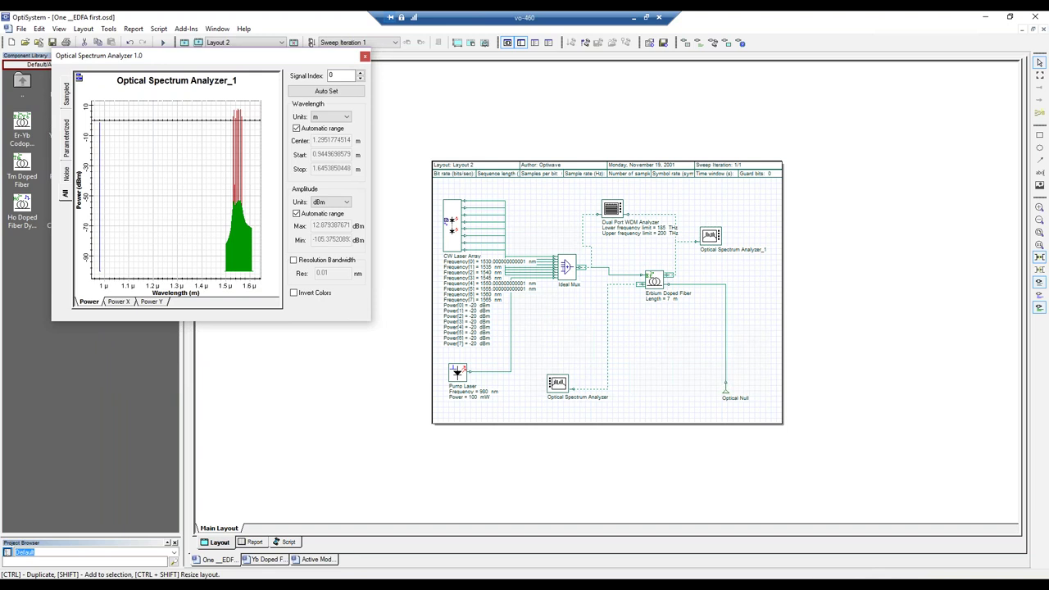
double_click(558, 383)
left_click_drag(296, 257, 401, 344)
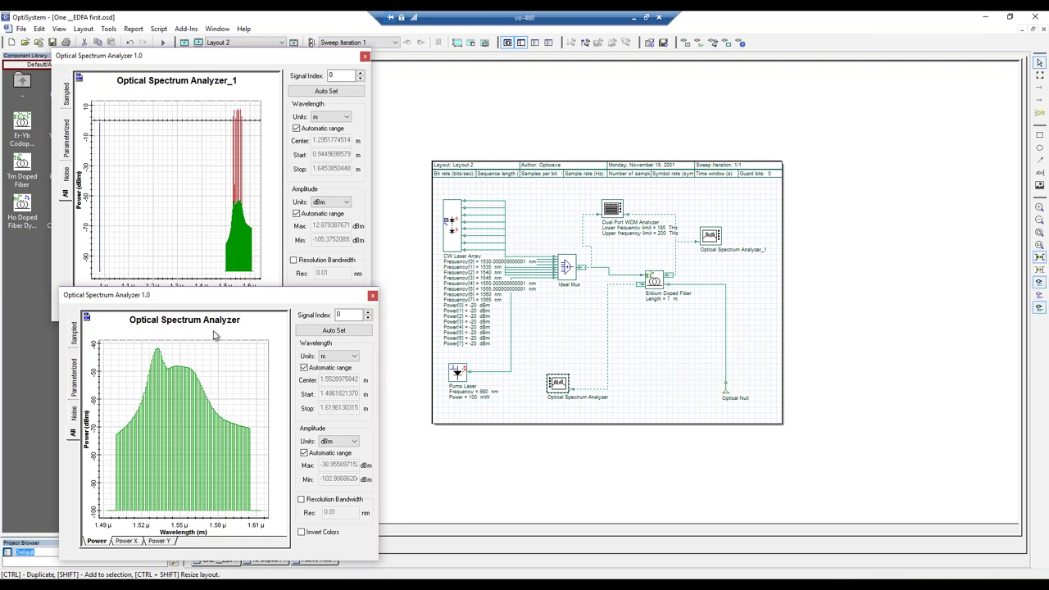
left_click_drag(230, 61, 237, 102)
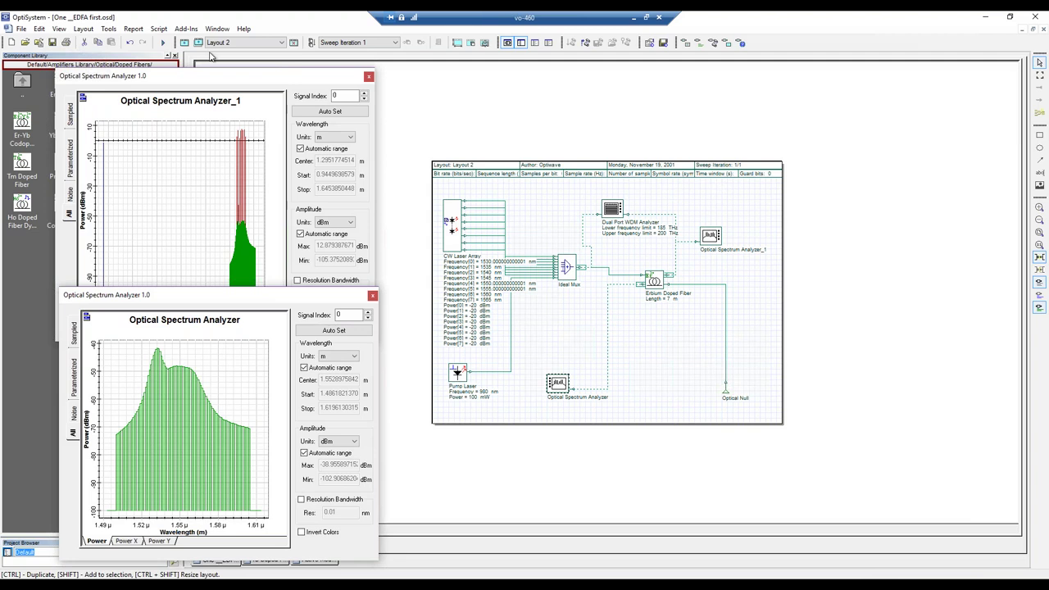
- Switch to Layout 4 and check the Rayleigh scattering settings of its Erbium Doped Fiber
left_click(245, 43)
left_click(230, 66)
double_click(654, 281)
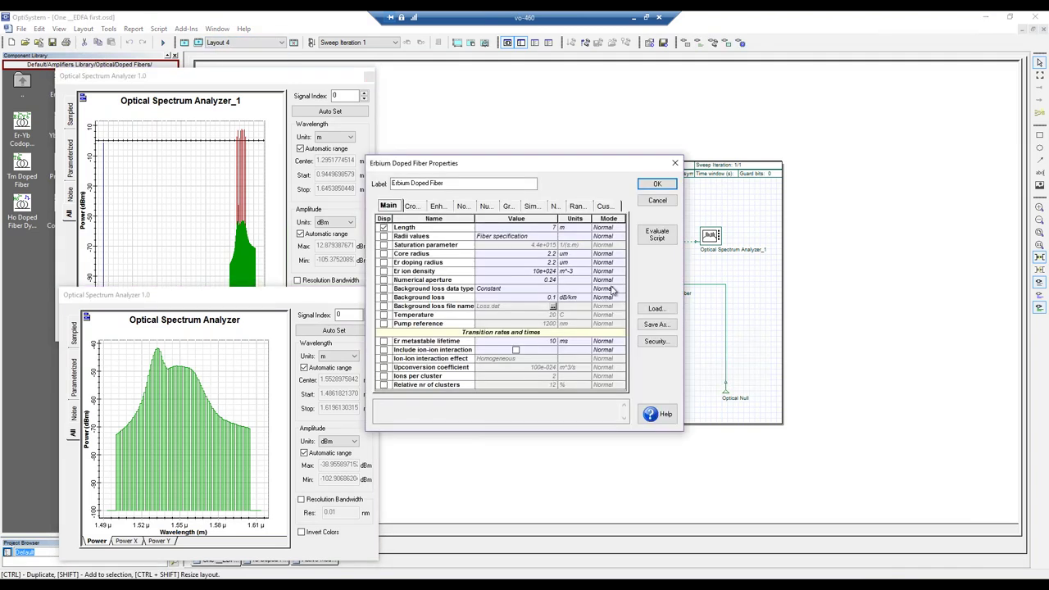
left_click(445, 210)
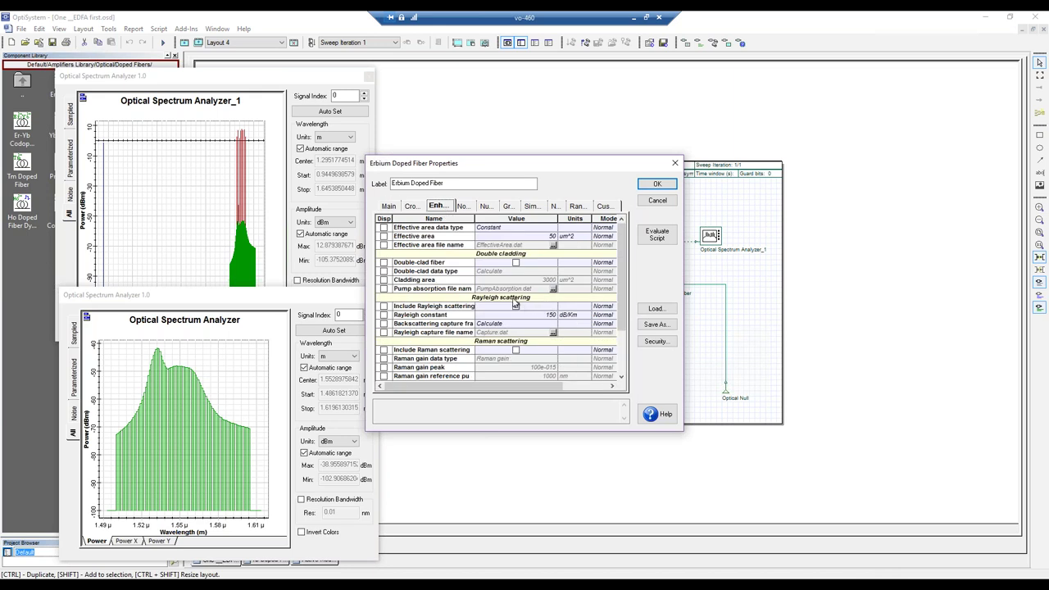
left_click(662, 189)
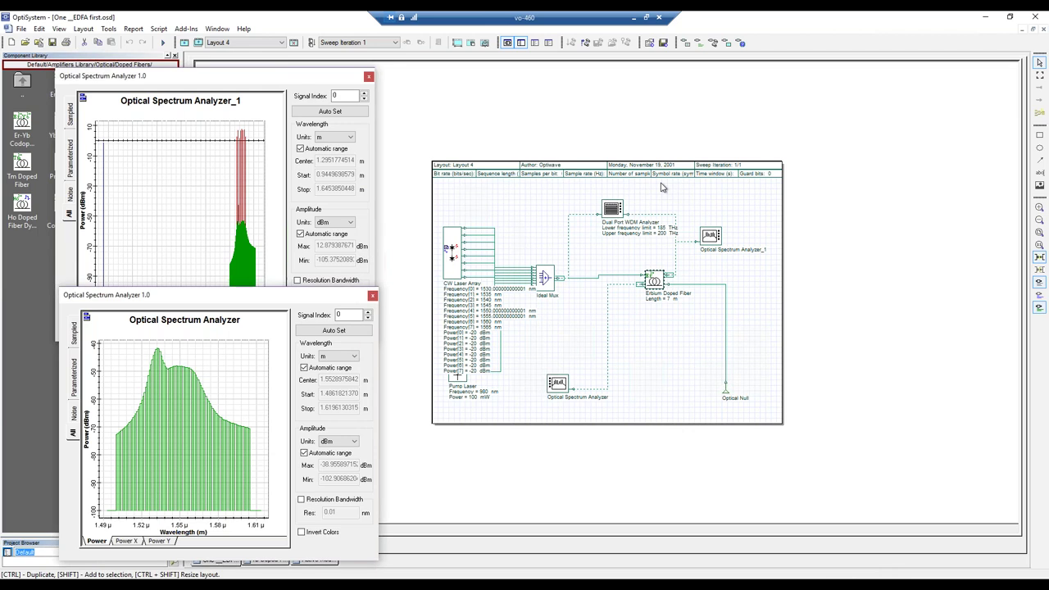
- Show Layout 4's backward Optical Spectrum Analyzer spectrum and place it over the Layout 2 backward spectrum for comparison
left_click(560, 381)
double_click(560, 383)
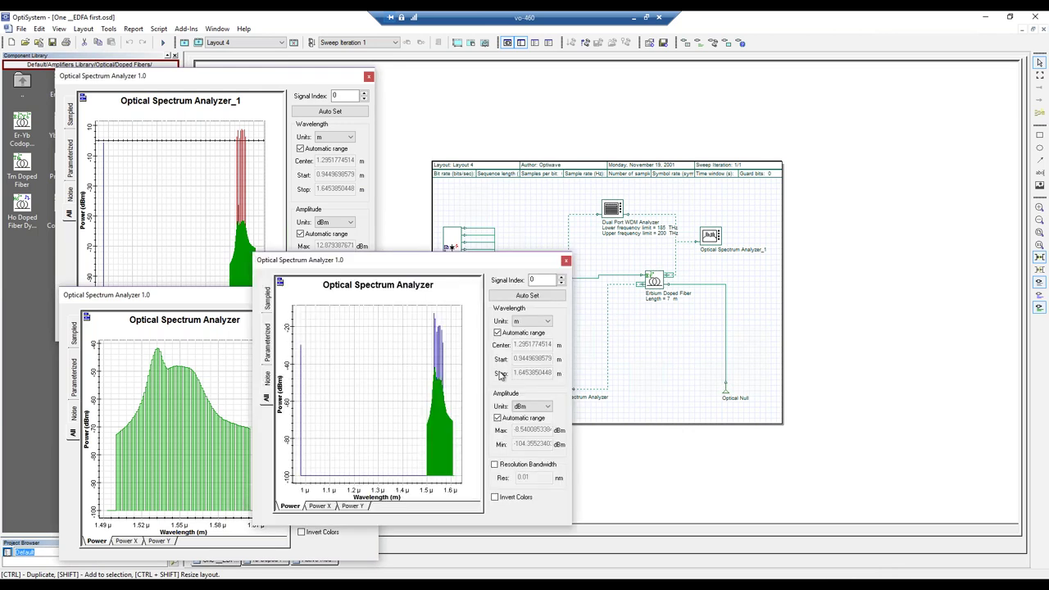
left_click_drag(453, 260, 264, 295)
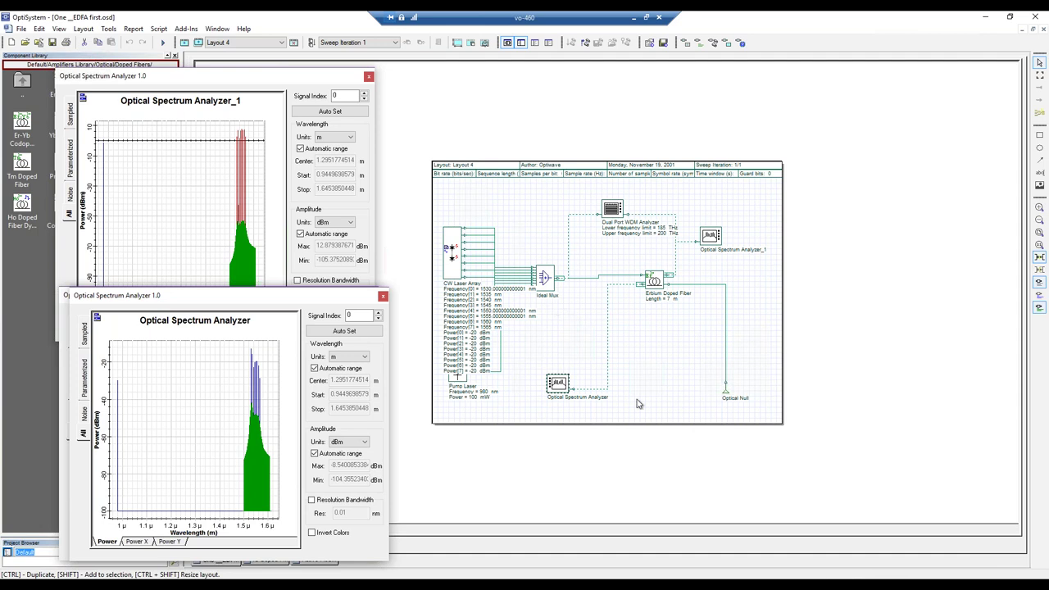
- Switch to the Two__HoDopedAmplidier_CW_WDM_input.osd project, view the Ho energy level diagram in the help, and minimize the help
mouse_move(515, 584)
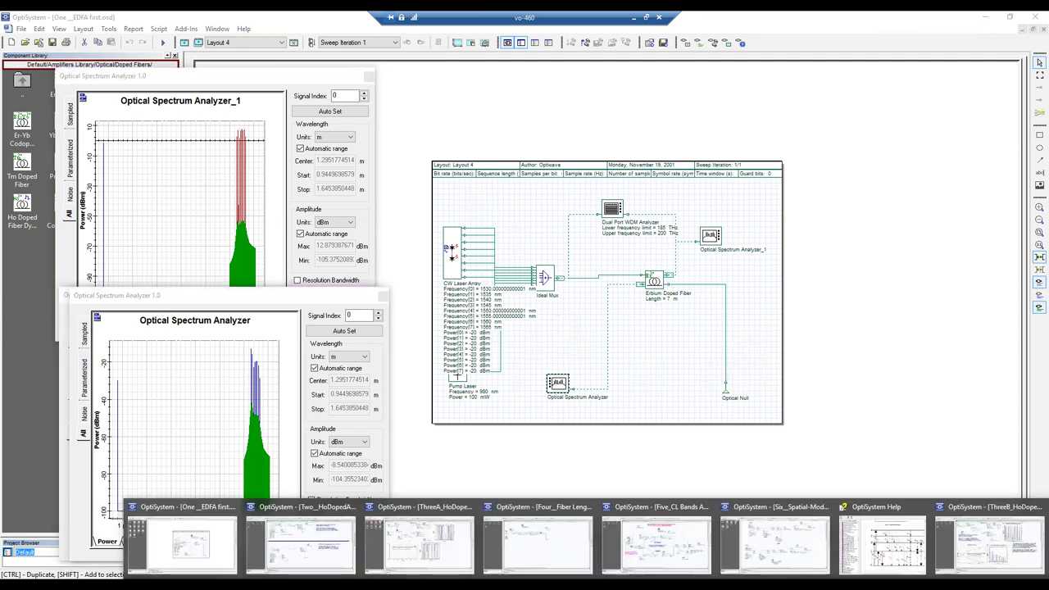
mouse_move(287, 566)
left_click(289, 547)
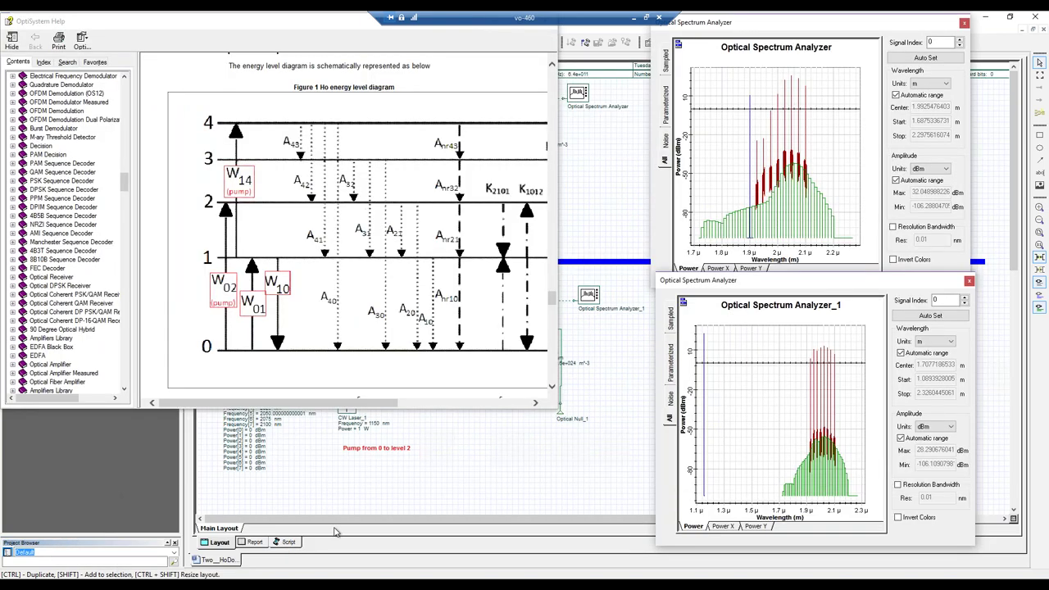
left_click_drag(300, 29, 311, 132)
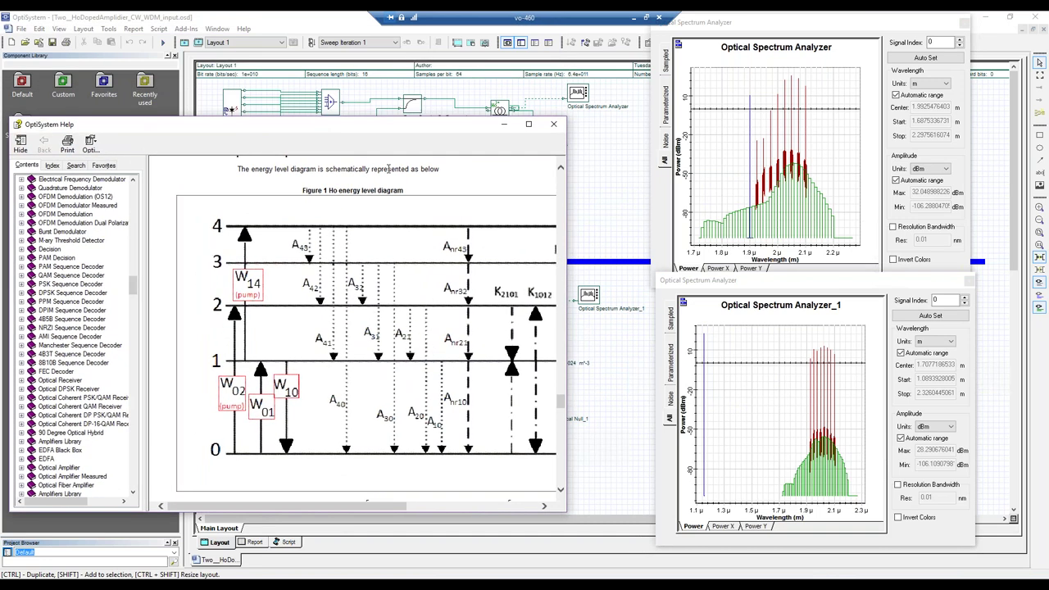
left_click(504, 126)
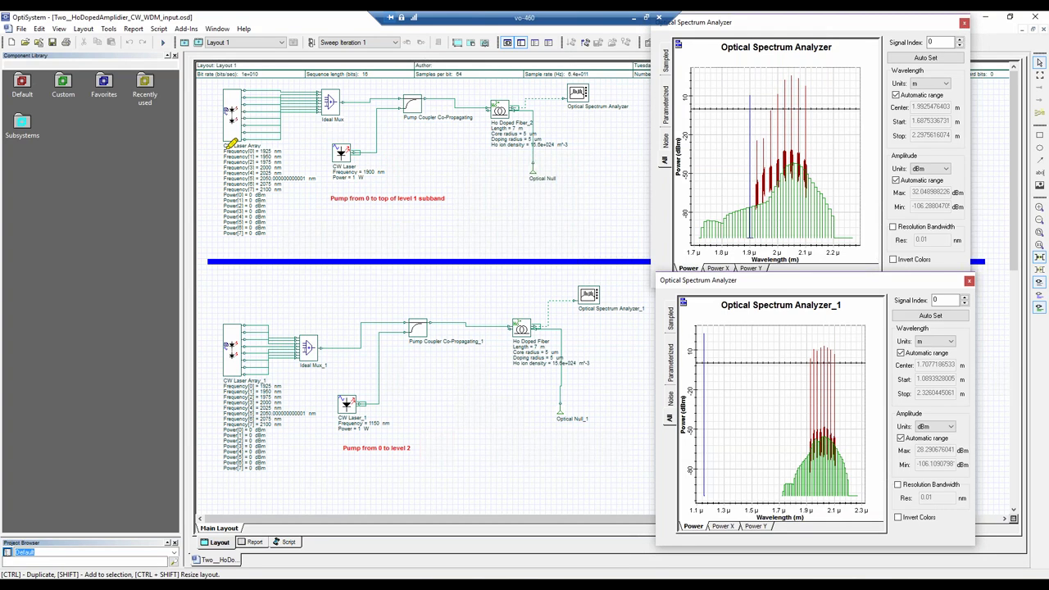
mouse_move(356, 183)
left_mouse_down()
mouse_move(388, 170)
mouse_move(350, 148)
mouse_move(335, 158)
mouse_move(362, 187)
left_mouse_up()
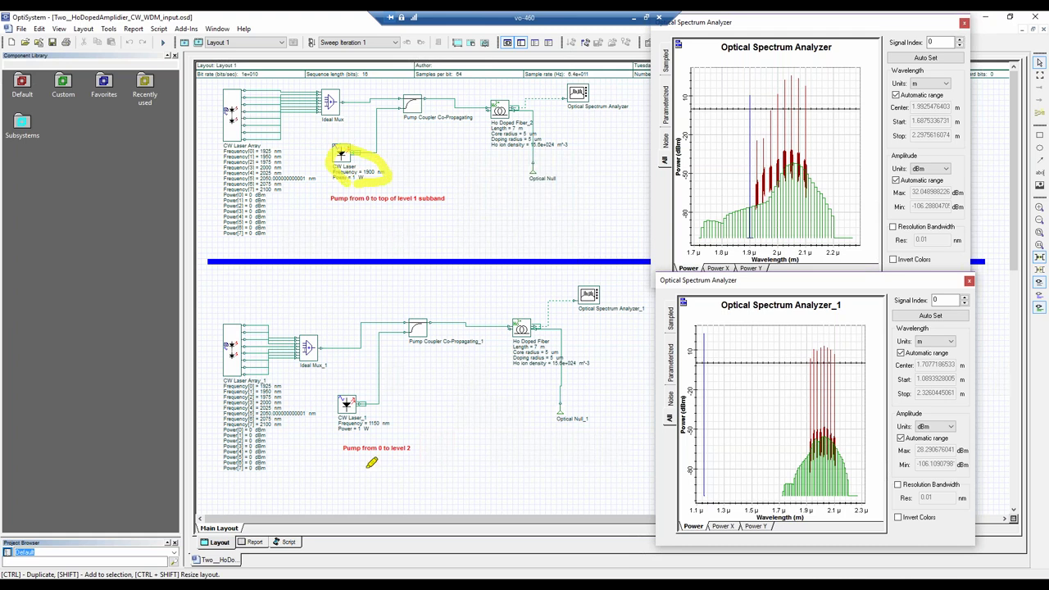
mouse_move(367, 434)
left_mouse_down()
mouse_move(400, 428)
mouse_move(393, 403)
mouse_move(345, 396)
mouse_move(336, 421)
left_mouse_up()
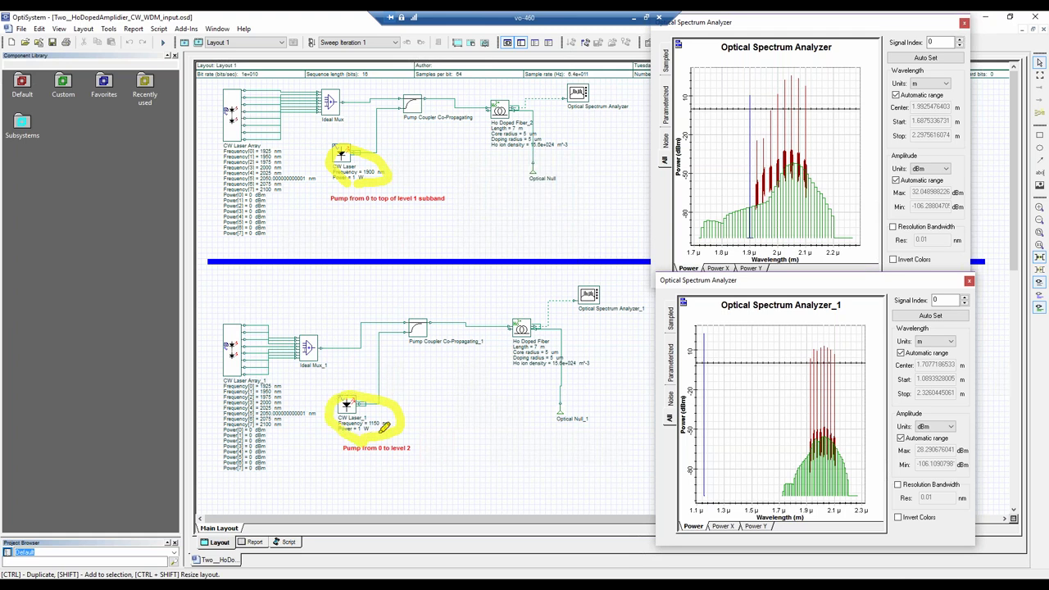
key("Escape")
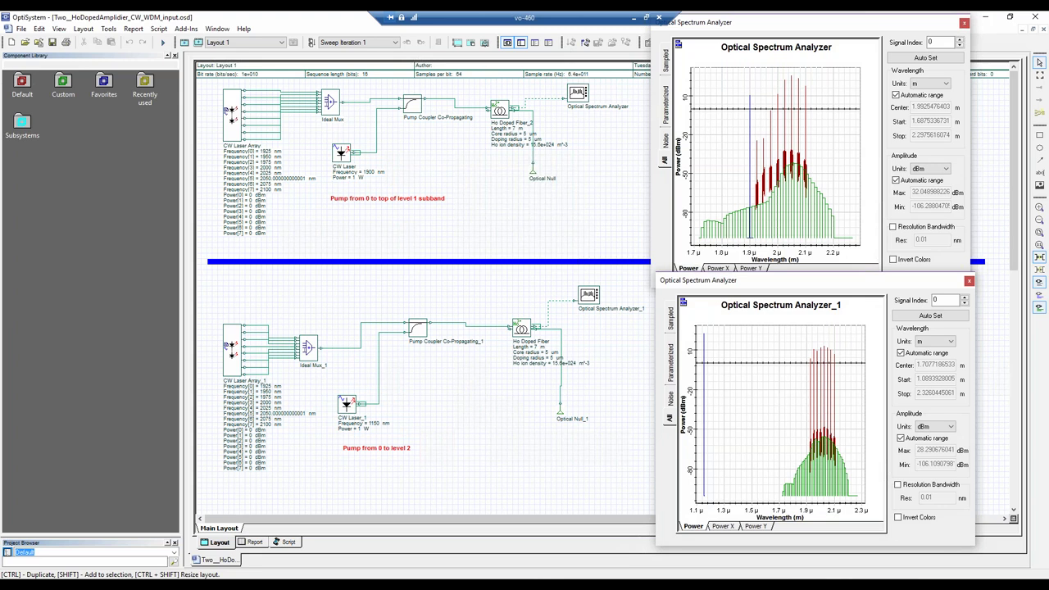
- Open the help for Ho Doped Fiber_2 and examine the full Ho energy level diagram in a widened window
double_click(499, 111)
left_click(663, 410)
scroll(403, 287, "down", 2)
scroll(551, 254, "down", 15)
left_click_drag(551, 254, 734, 412)
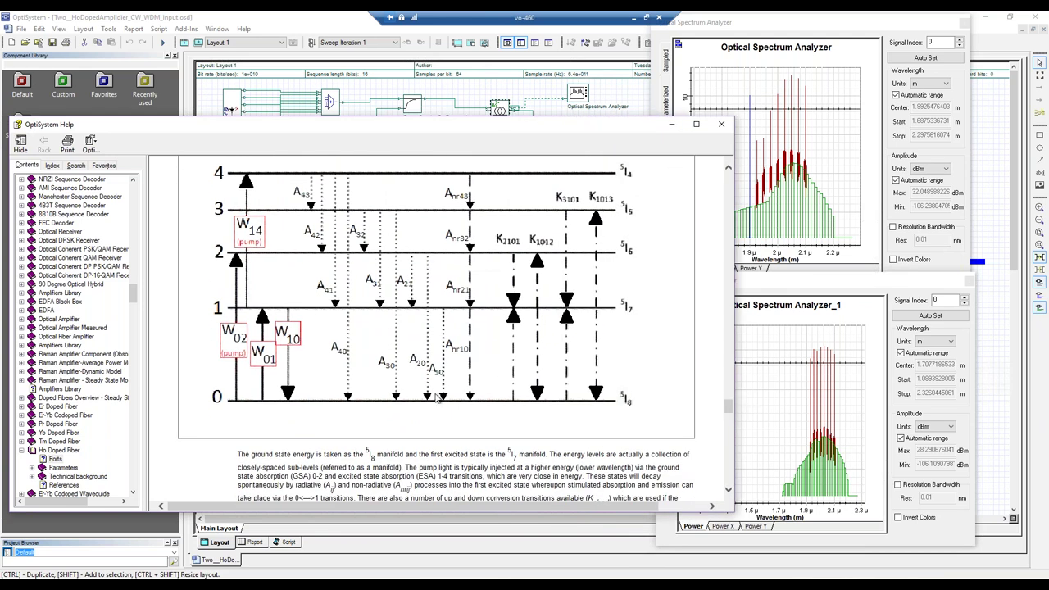
scroll(365, 304, "up", 2)
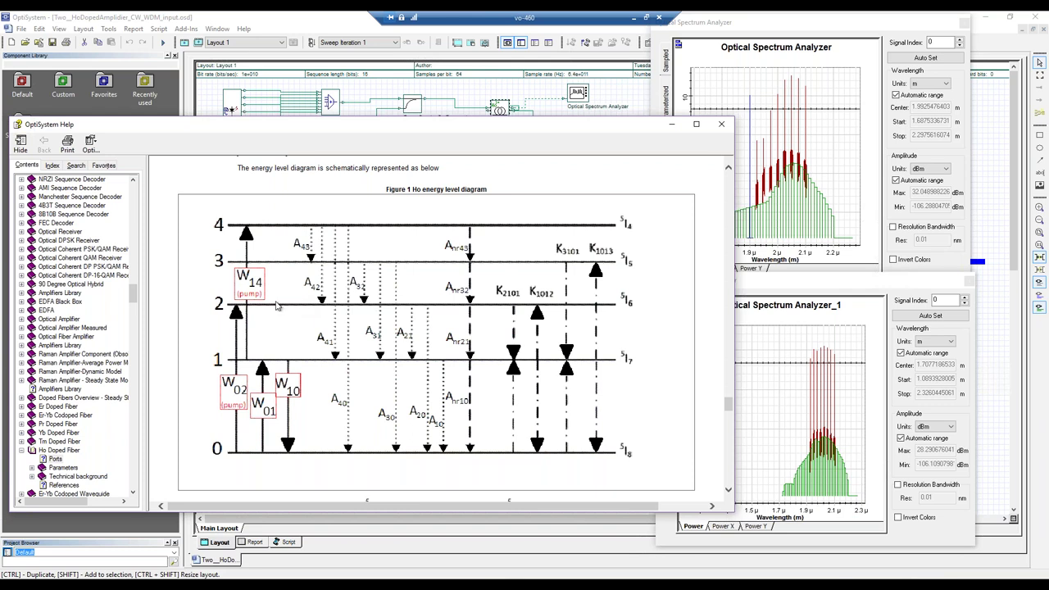
- Close the Ho Doped Fiber_2 properties and move the help aside to check the pump wavelength of CW Laser_1
left_click_drag(559, 129, 510, 348)
left_click(658, 158)
left_click(675, 163)
left_click_drag(505, 355, 537, 504)
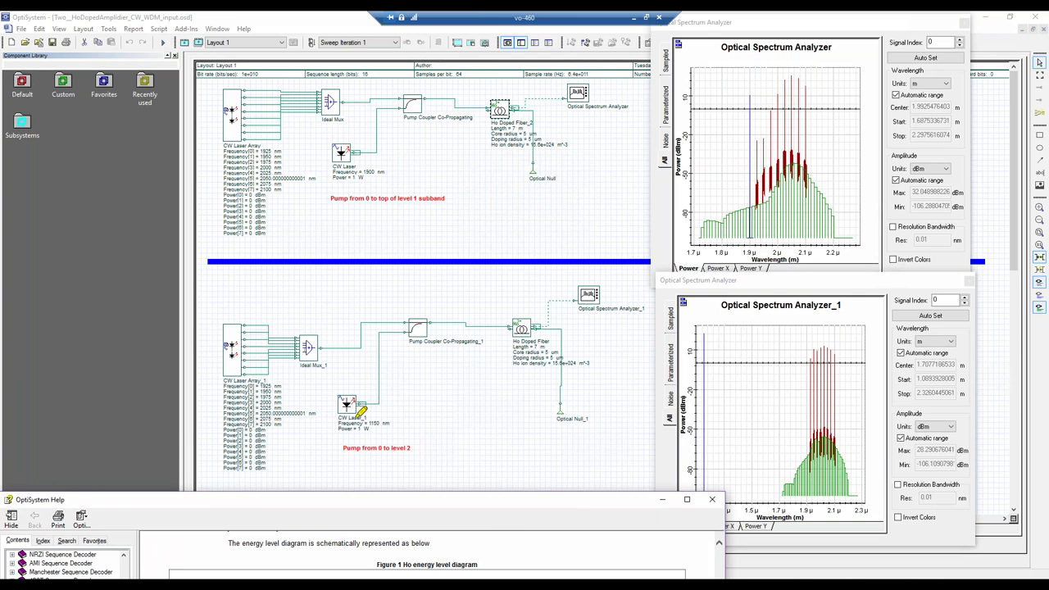
mouse_move(383, 414)
left_mouse_down()
mouse_move(373, 405)
mouse_move(391, 432)
mouse_move(393, 420)
left_mouse_up()
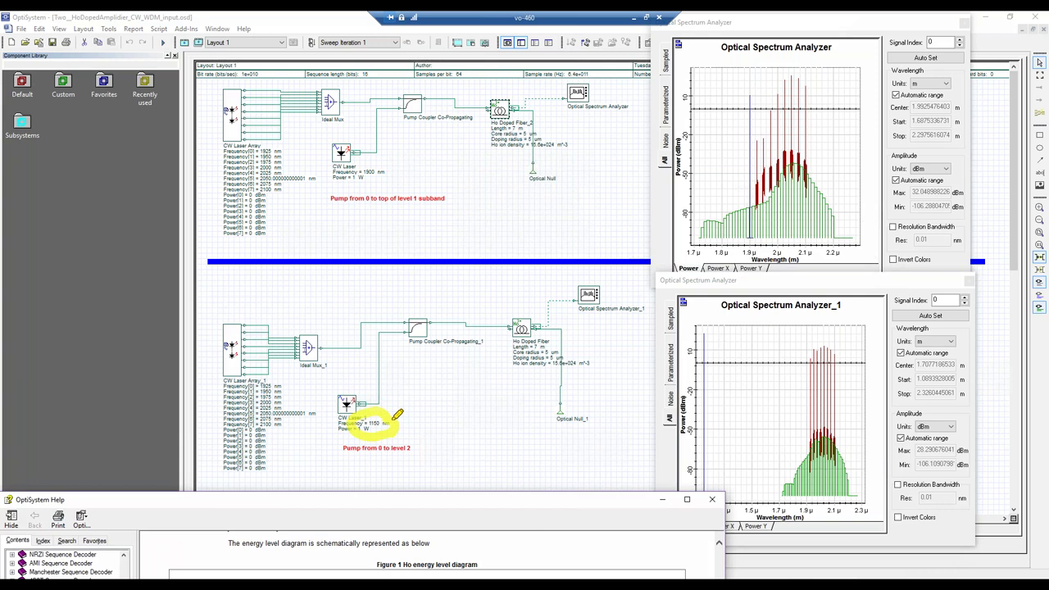
key("Escape")
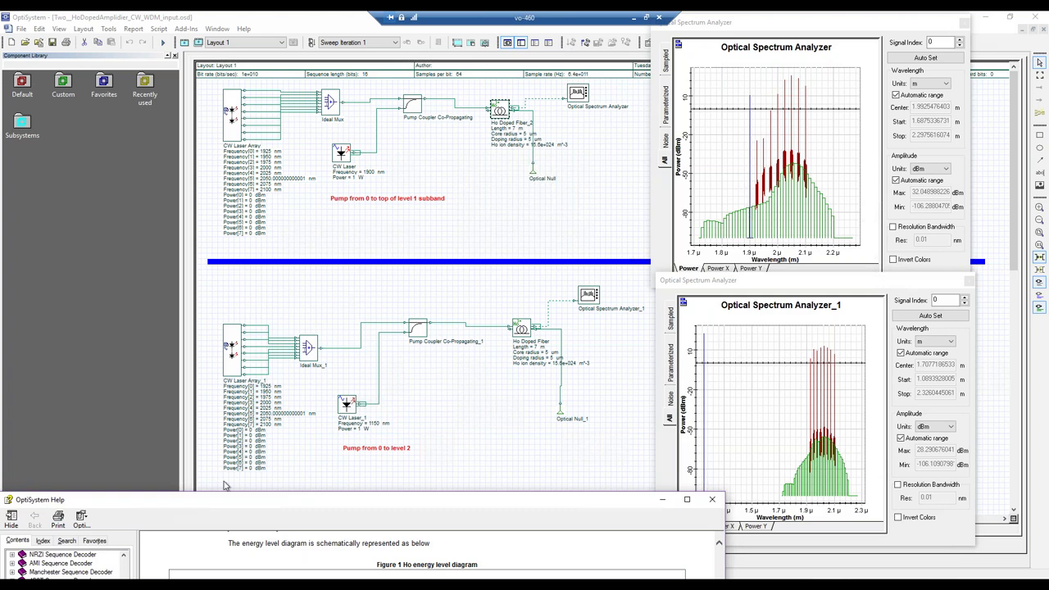
- Bring the Ho Doped Fiber help back into view and read the energy level description and carrier rate equations
left_click_drag(270, 499, 368, 216)
left_click_drag(348, 82, 299, 76)
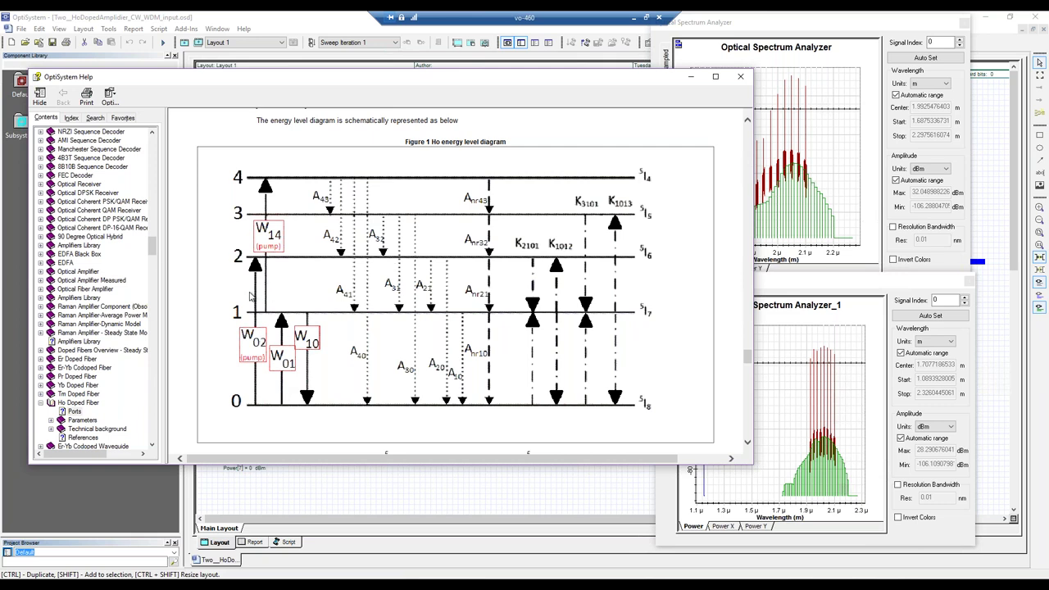
scroll(248, 293, "down", 5)
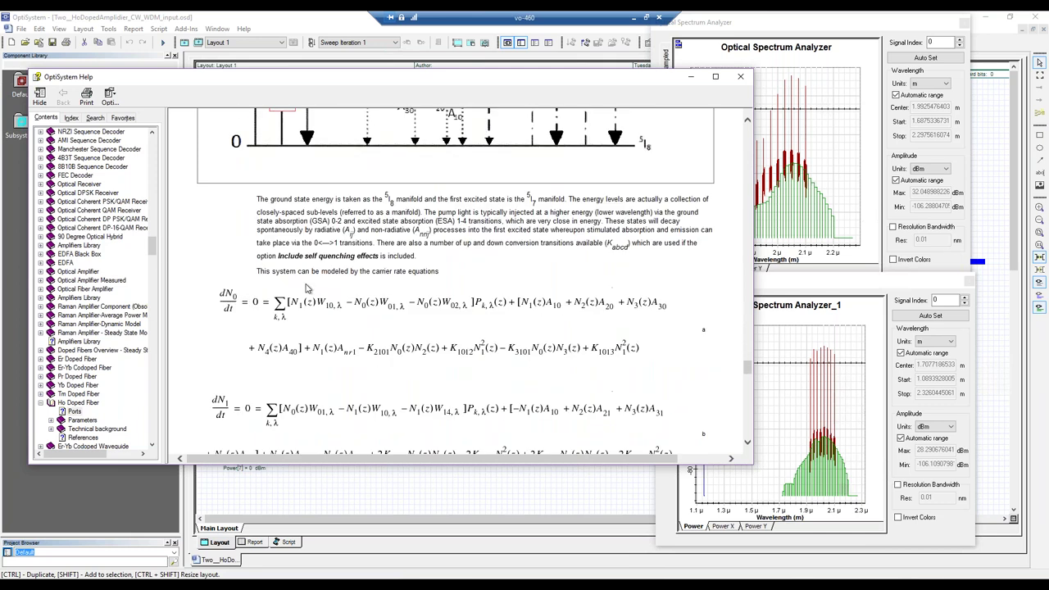
scroll(300, 295, "up", 2)
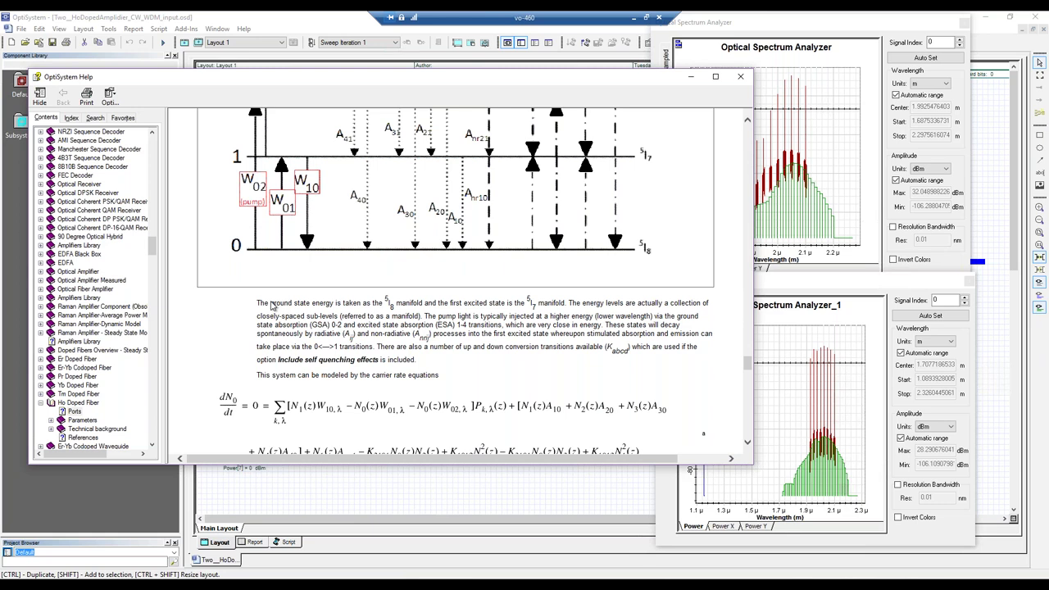
scroll(324, 291, "up", 1)
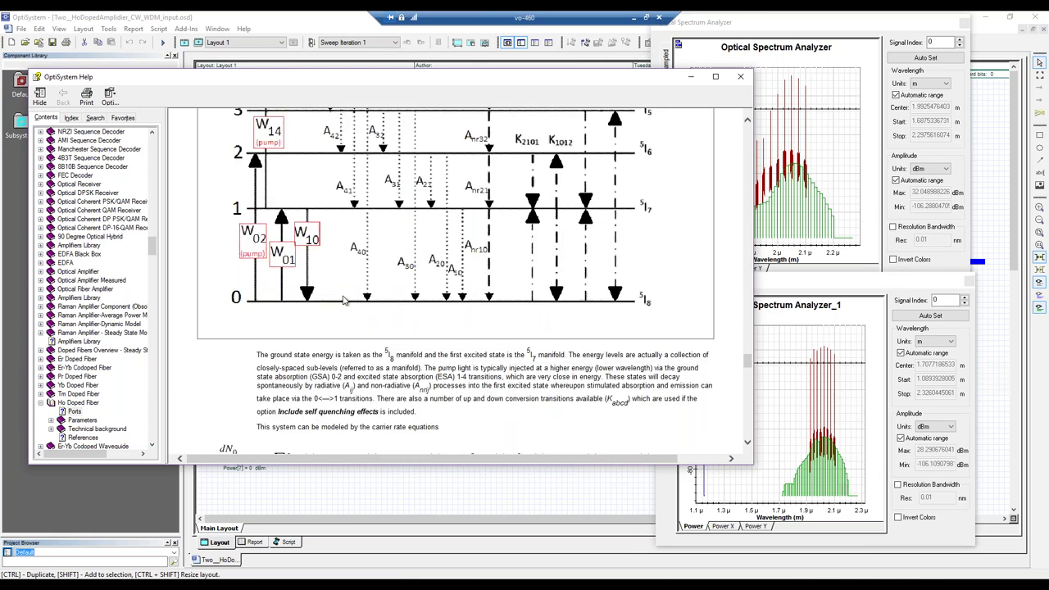
- Read the Ho Doped Fiber carrier rate equations in the help and compare them with the energy level diagram
scroll(419, 288, "down", 5)
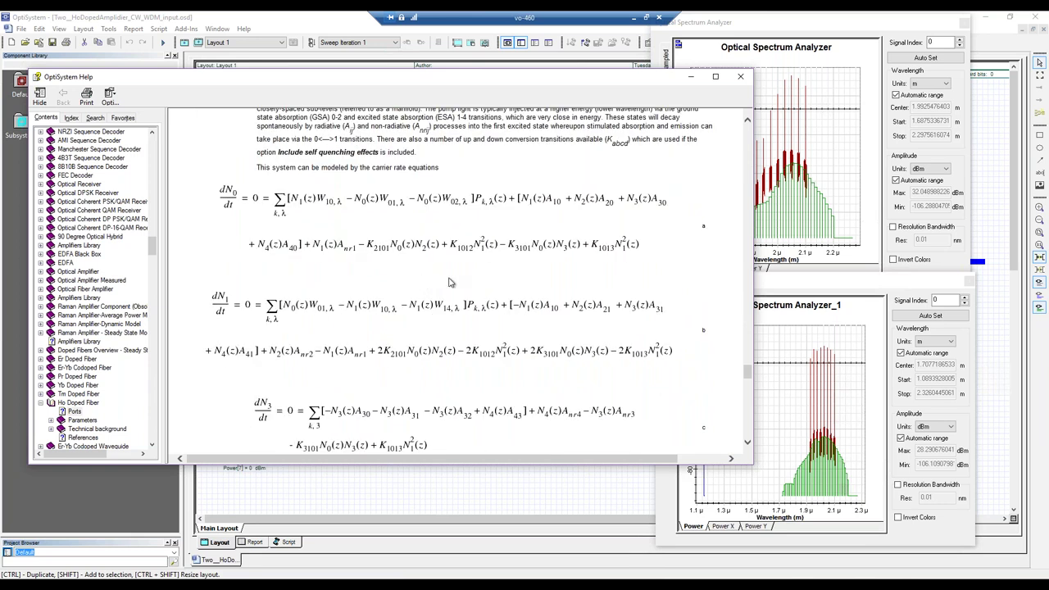
scroll(447, 281, "up", 1)
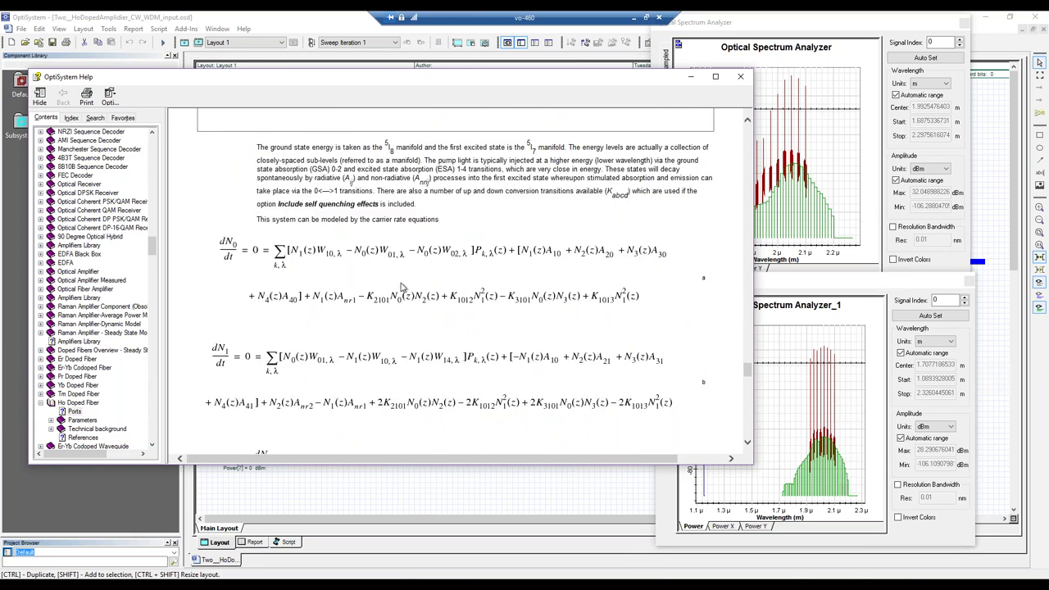
scroll(321, 289, "up", 4)
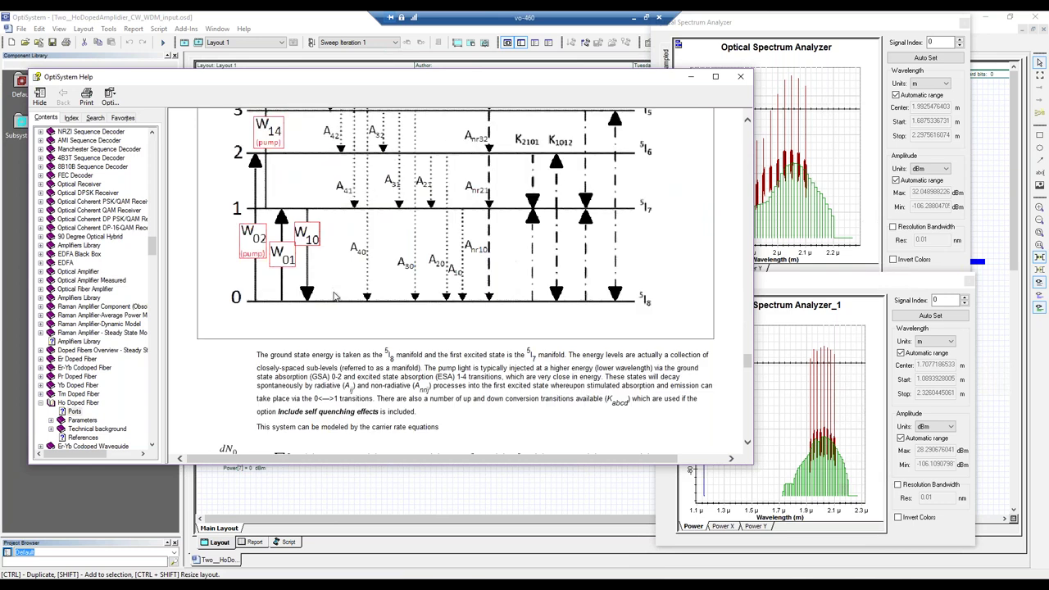
scroll(305, 300, "up", 1)
- Read the stimulated transition rates and default pump cross sections, and view the Figure 2 absorption and emission curves
scroll(343, 322, "down", 5)
scroll(344, 325, "down", 7)
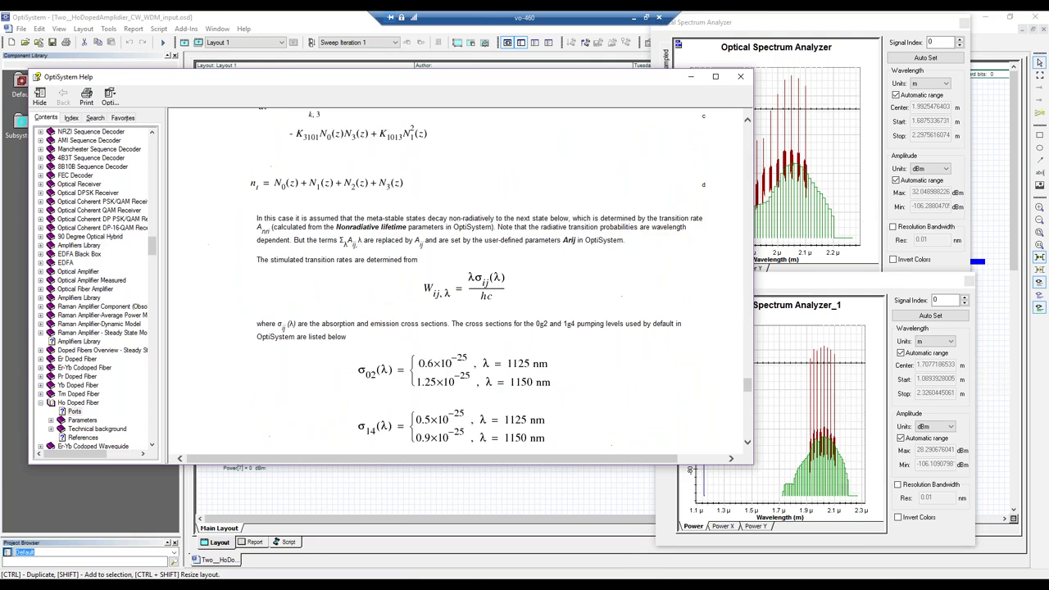
scroll(385, 292, "down", 7)
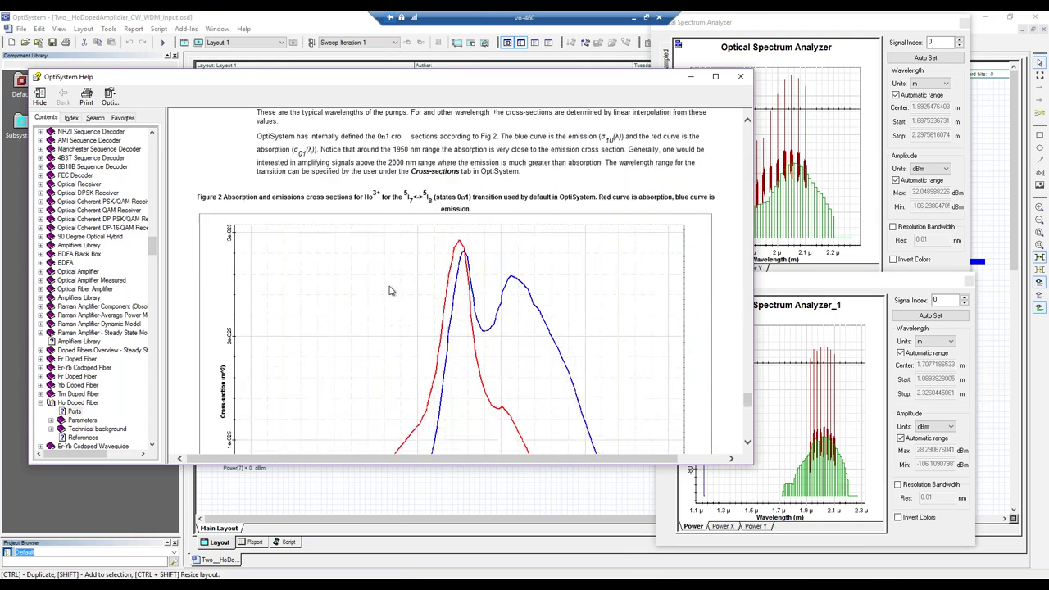
scroll(391, 292, "down", 1)
scroll(400, 295, "down", 1)
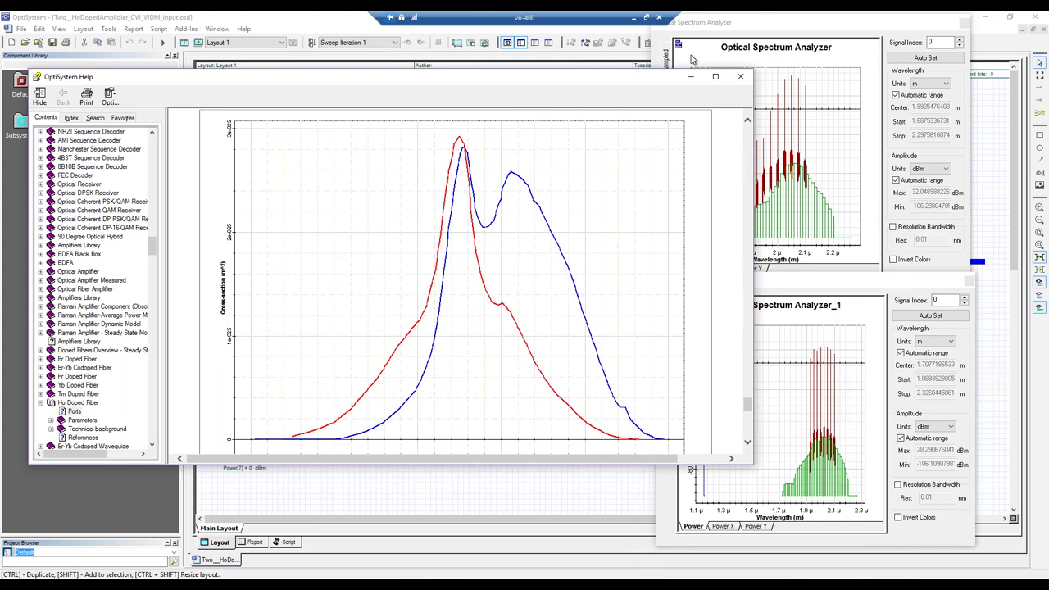
- Move the help aside to check the first amplifier's pump laser in the layout, and return to the Ho energy level diagram
left_click_drag(666, 88, 923, 264)
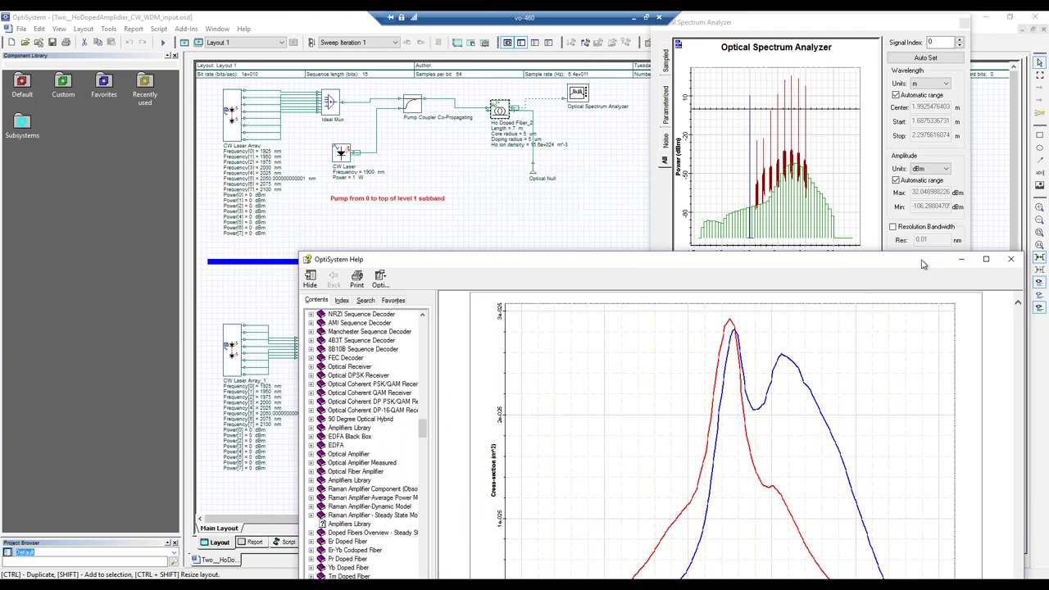
left_click_drag(920, 263, 684, 95)
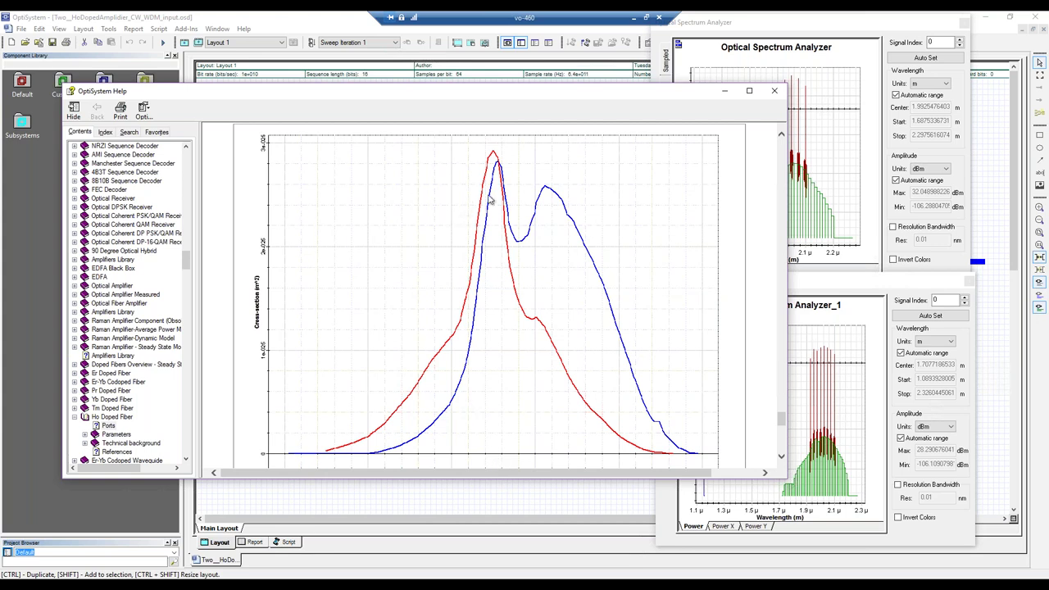
left_click_drag(494, 92, 461, 119)
scroll(515, 306, "up", 10)
scroll(515, 306, "up", 10)
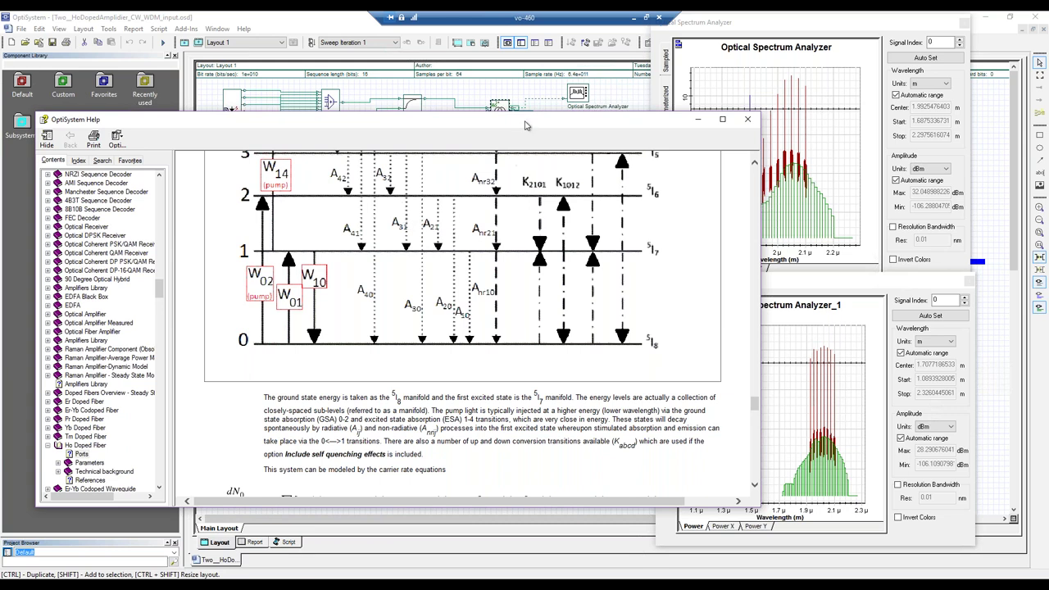
- Return to Figure 2 in the help and examine the full Ho absorption and emission cross-section curves
scroll(560, 302, "down", 1)
scroll(559, 302, "down", 10)
scroll(547, 318, "down", 2)
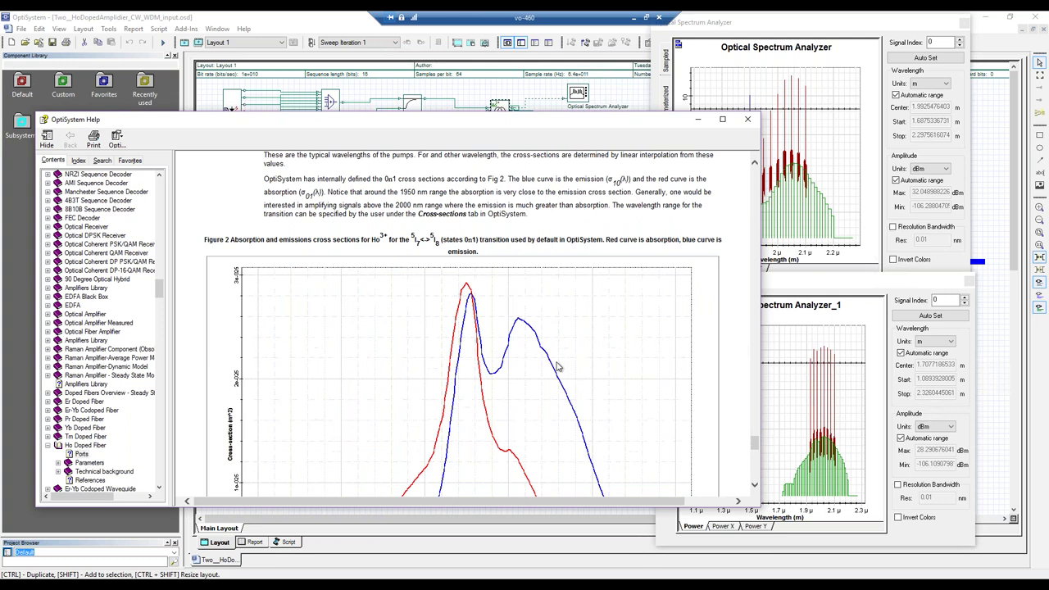
scroll(553, 374, "down", 4)
scroll(551, 373, "up", 1)
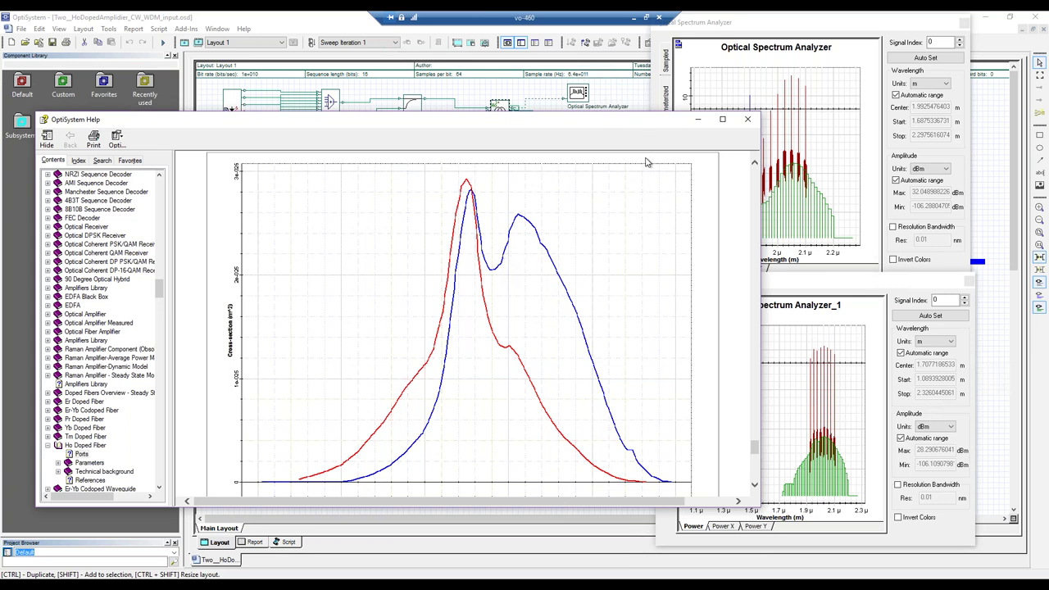
- Move the help off the two optical spectrum analyzer plots to compare the spectra, and close the help
left_click_drag(618, 132, 574, 36)
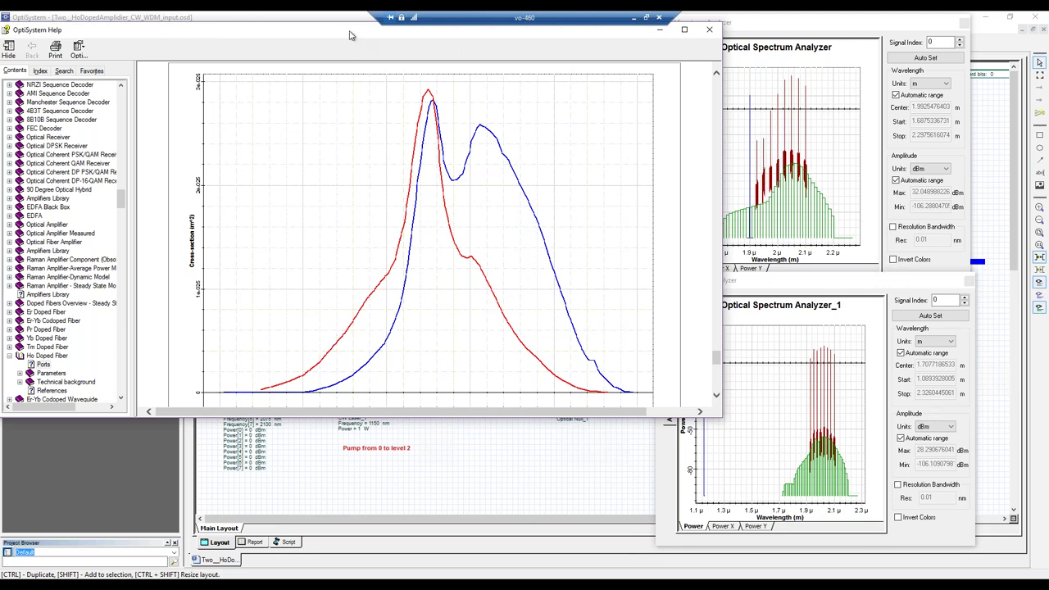
left_click_drag(351, 36, 293, 87)
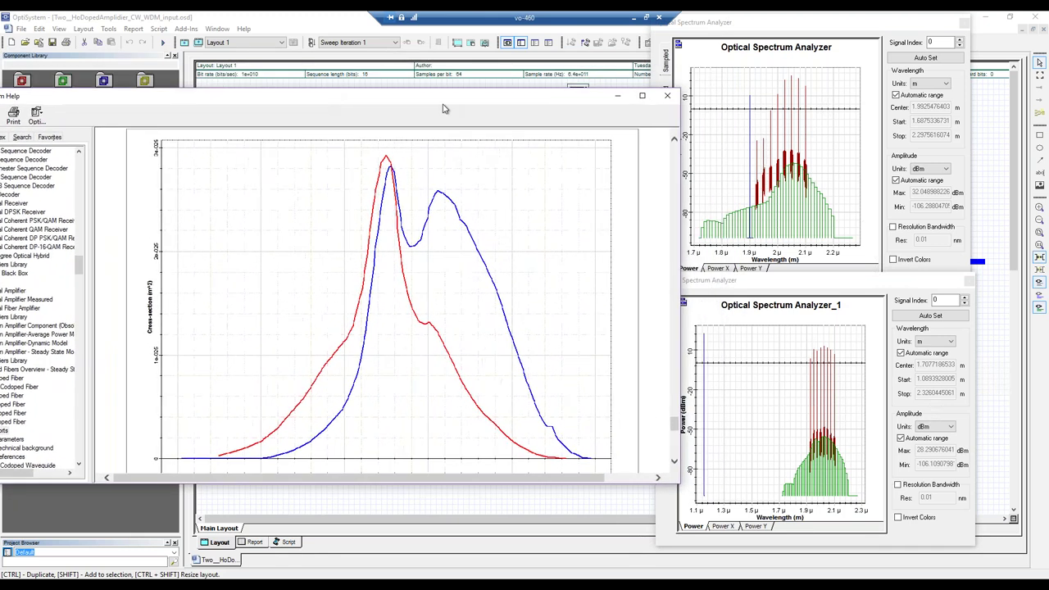
left_click(667, 98)
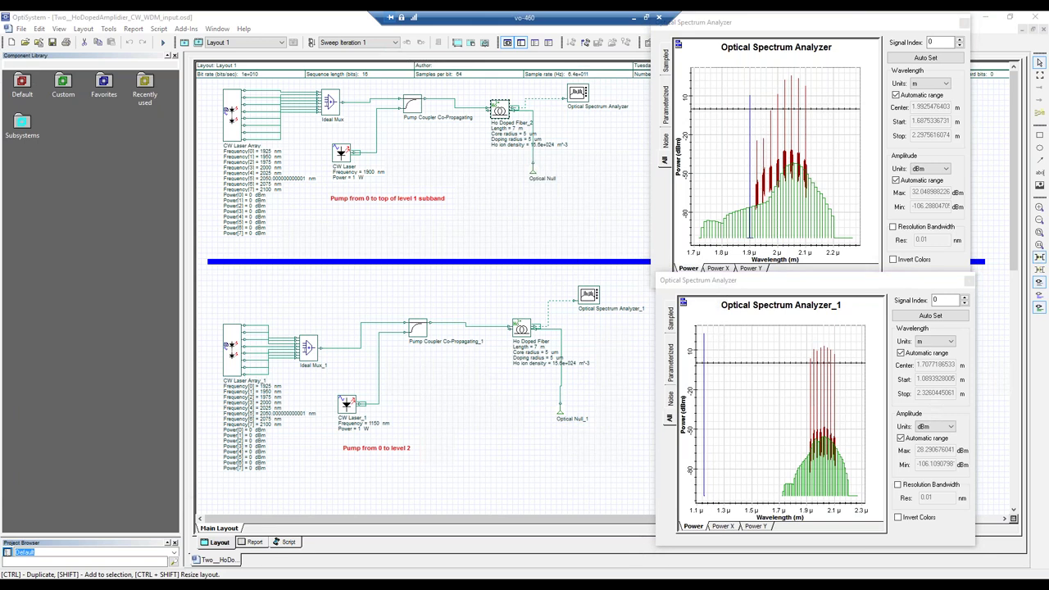
- Switch to the ThreeA_HoDopedAmplifier_GaussianPulses.osd project and examine its modulated signal source and the steady-state and dynamic output plots
mouse_move(576, 570)
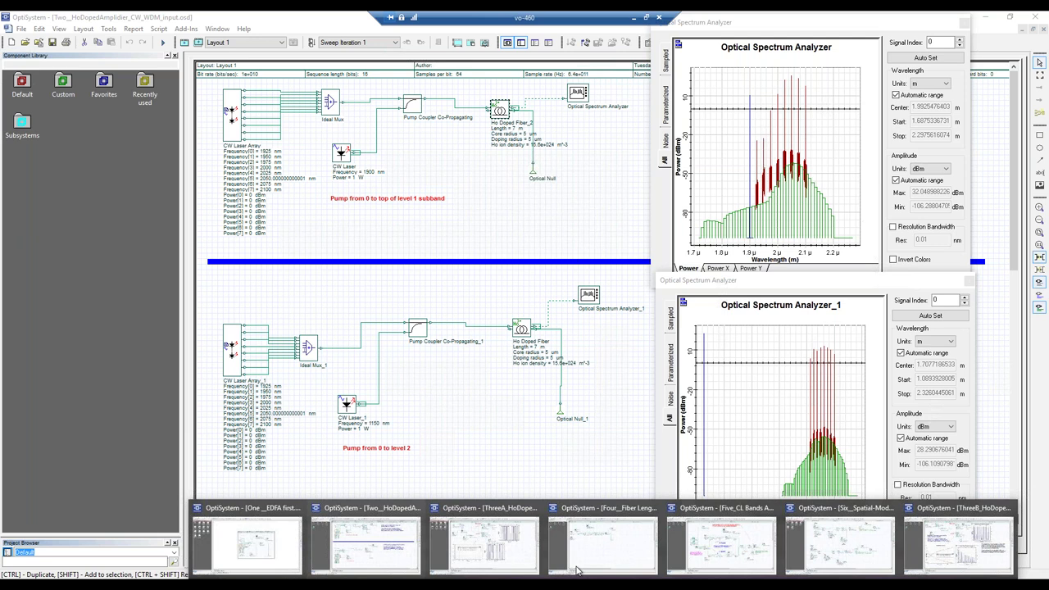
left_click(515, 547)
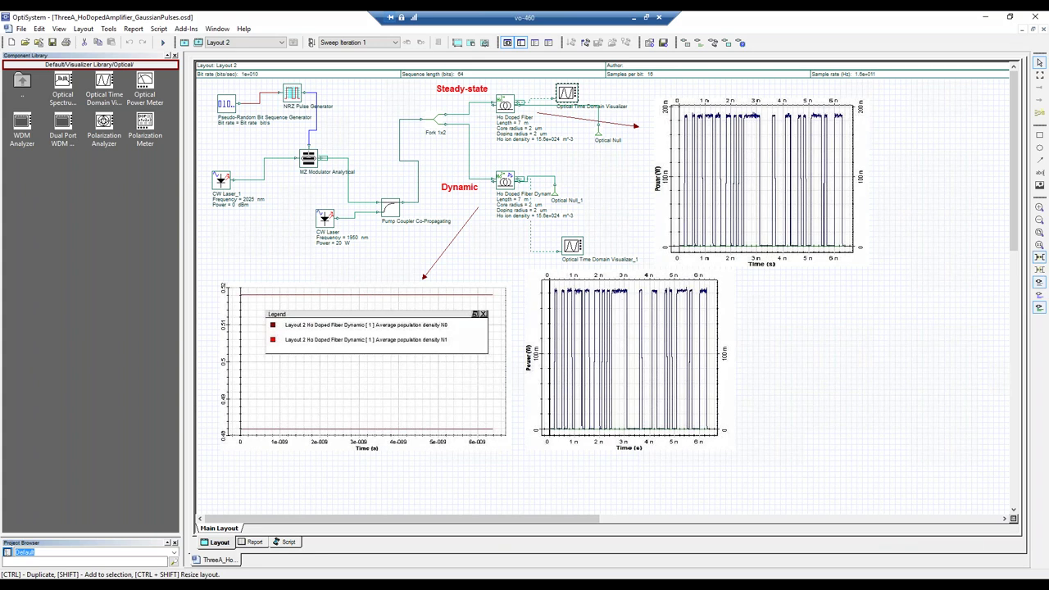
mouse_move(432, 102)
left_mouse_down()
mouse_move(480, 105)
mouse_move(498, 82)
mouse_move(438, 88)
left_mouse_up()
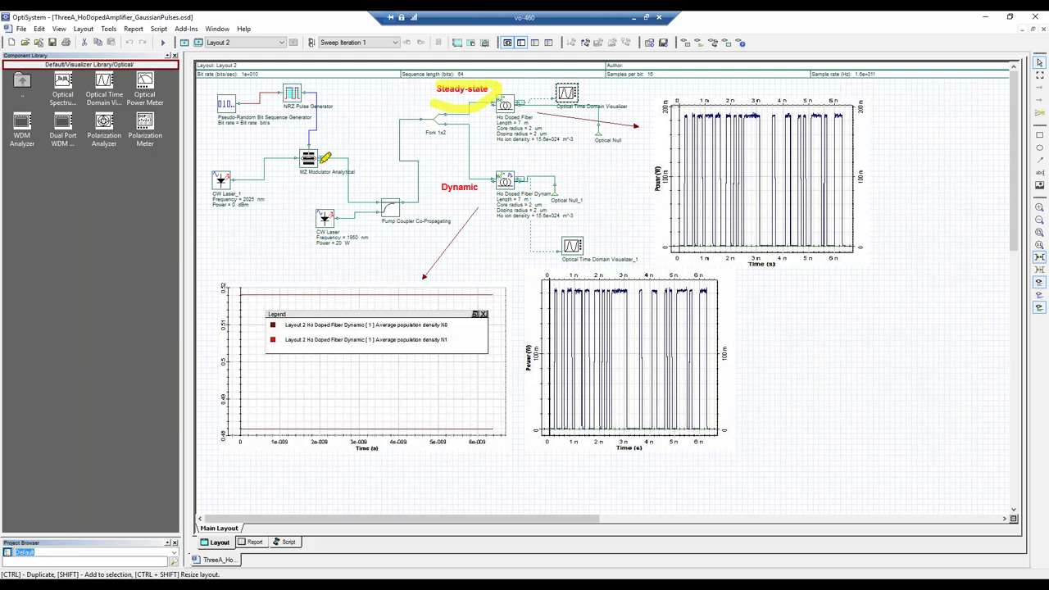
mouse_move(206, 222)
left_mouse_down()
mouse_move(309, 186)
mouse_move(340, 145)
mouse_move(314, 71)
mouse_move(198, 108)
mouse_move(210, 217)
left_mouse_up()
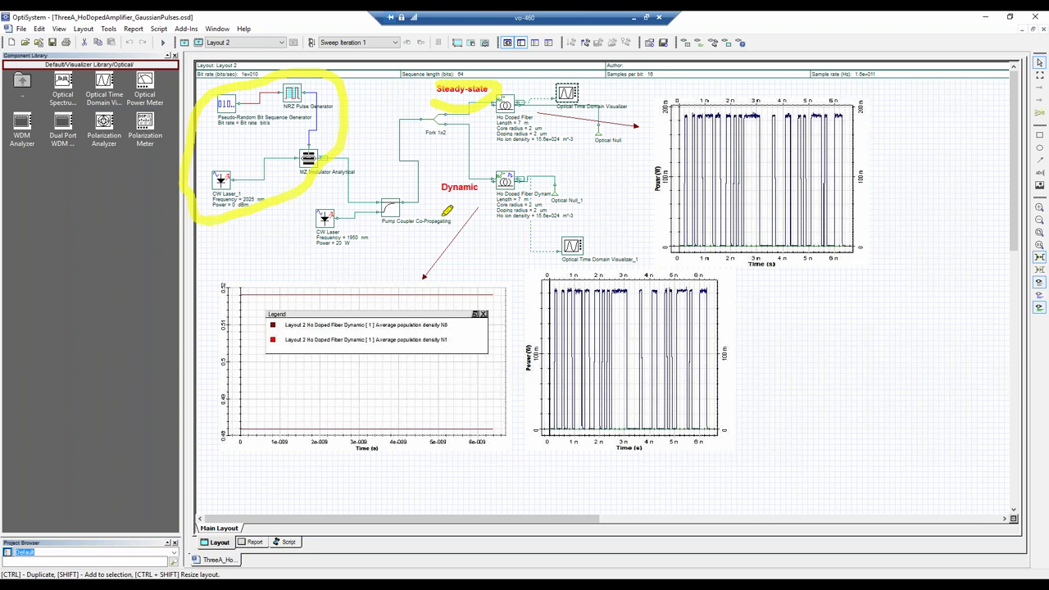
mouse_move(464, 177)
left_mouse_down()
mouse_move(448, 169)
mouse_move(432, 192)
mouse_move(469, 205)
mouse_move(482, 193)
left_mouse_up()
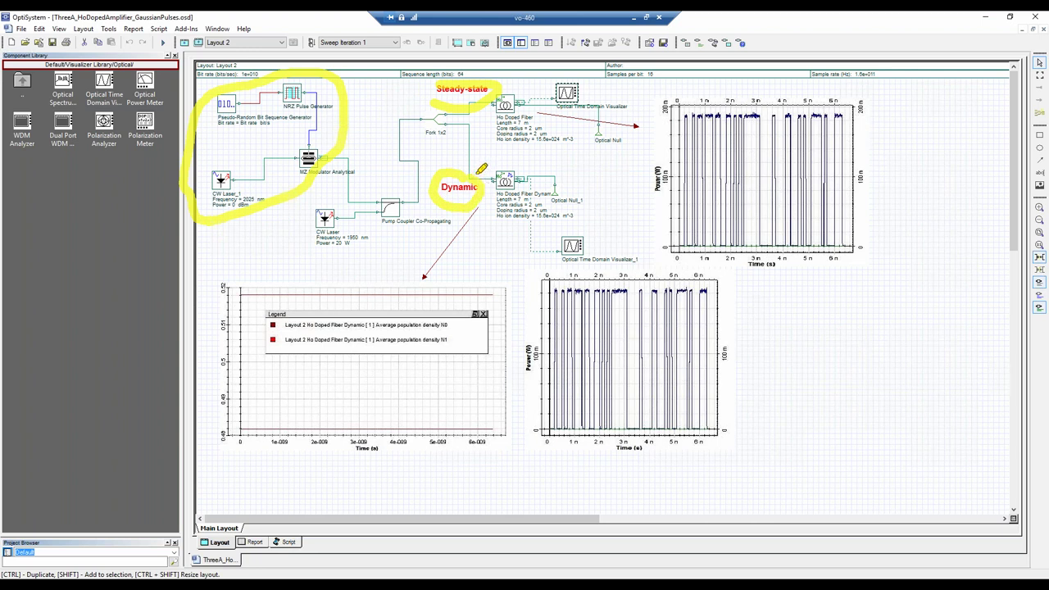
mouse_move(861, 104)
left_mouse_down()
mouse_move(780, 90)
mouse_move(677, 104)
mouse_move(649, 132)
mouse_move(650, 187)
mouse_move(678, 235)
mouse_move(747, 258)
mouse_move(829, 256)
mouse_move(884, 198)
mouse_move(870, 131)
left_mouse_up()
mouse_move(727, 305)
left_mouse_down()
mouse_move(704, 282)
mouse_move(597, 276)
mouse_move(537, 289)
mouse_move(521, 328)
mouse_move(522, 367)
mouse_move(577, 449)
mouse_move(647, 457)
mouse_move(715, 435)
mouse_move(739, 367)
mouse_move(734, 296)
left_mouse_up()
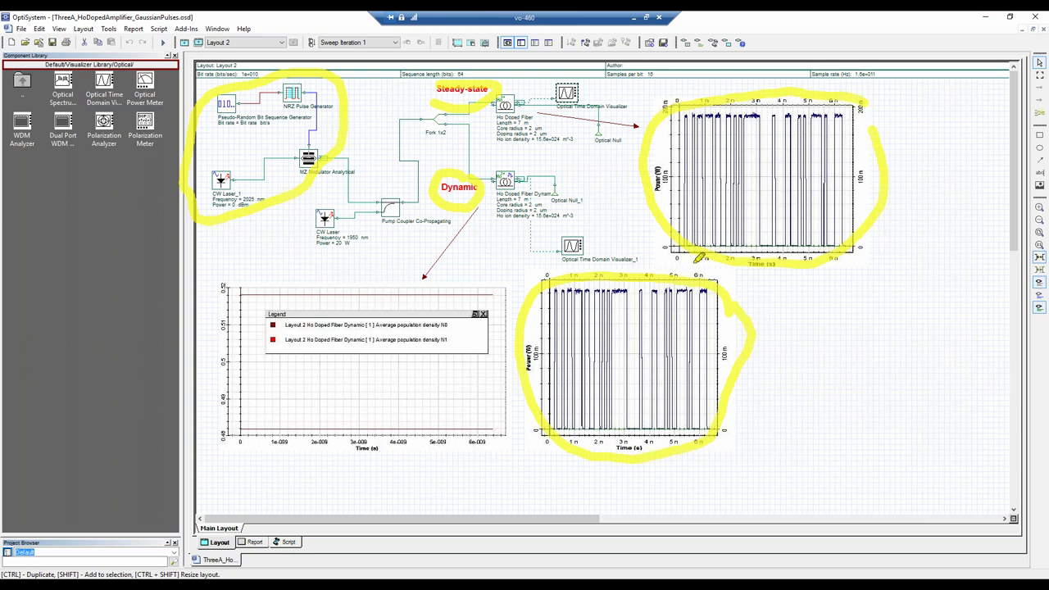
mouse_move(467, 232)
left_mouse_down()
mouse_move(427, 271)
mouse_move(424, 248)
mouse_move(425, 277)
mouse_move(447, 268)
left_mouse_up()
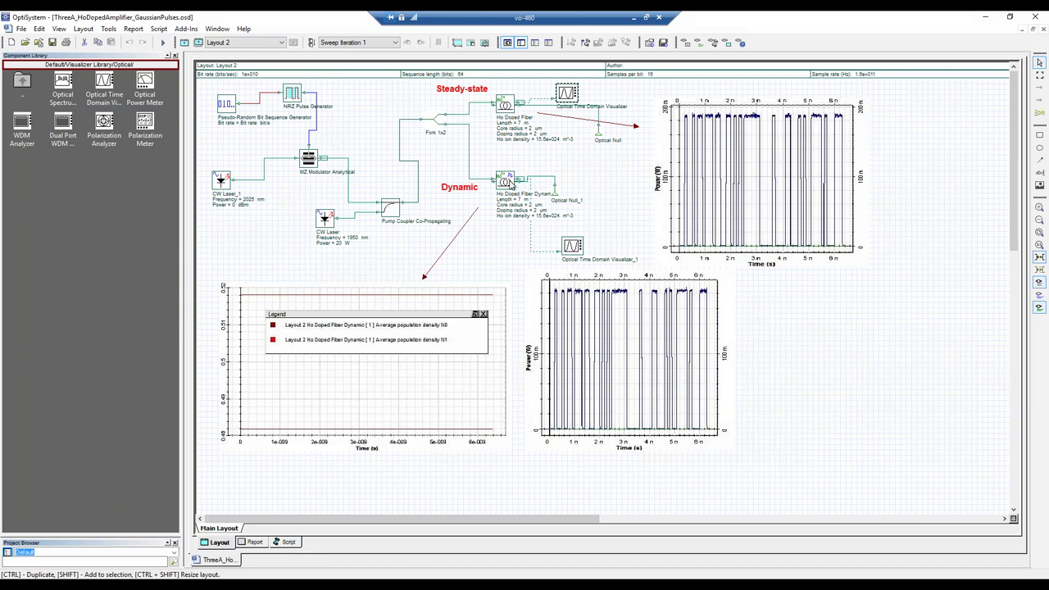
- Open the help for the steady-state Ho Doped Fiber, review its energy level diagram, and close the help and properties
double_click(507, 107)
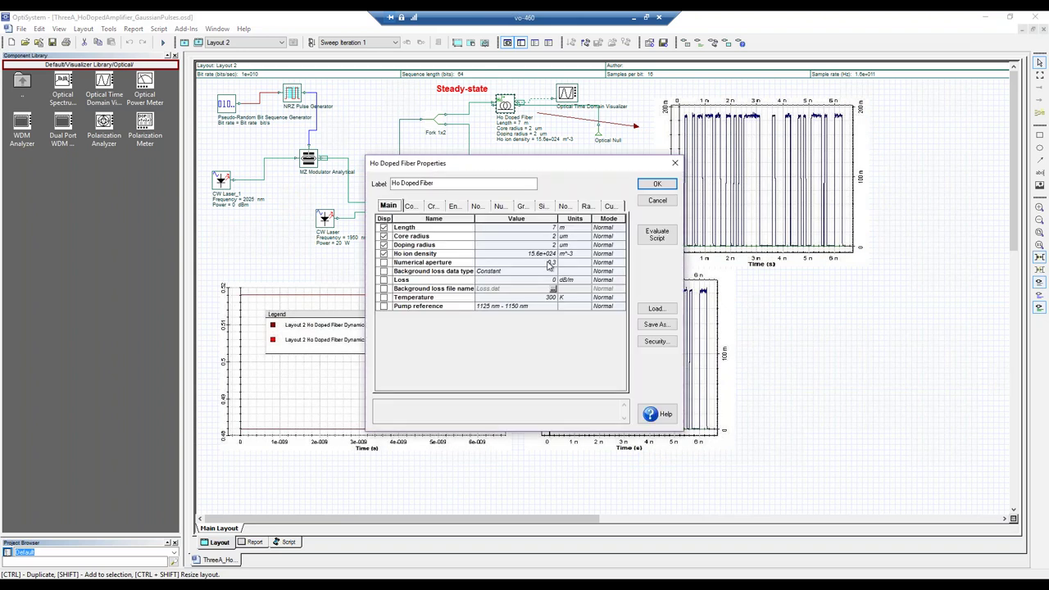
left_click(656, 415)
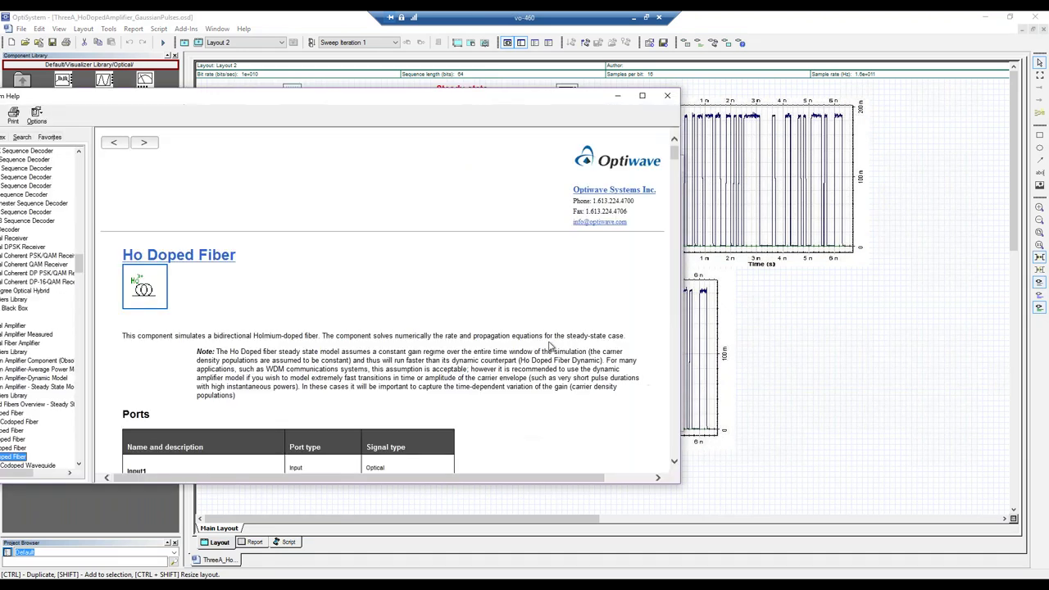
scroll(504, 325, "down", 6)
scroll(504, 325, "down", 10)
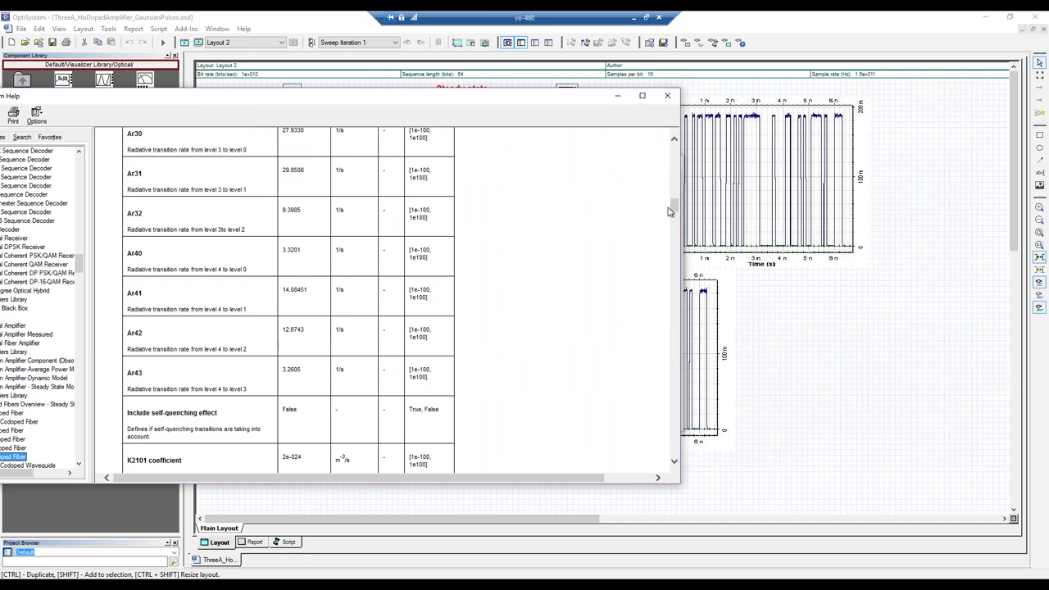
left_click_drag(672, 209, 674, 376)
scroll(674, 374, "up", 4)
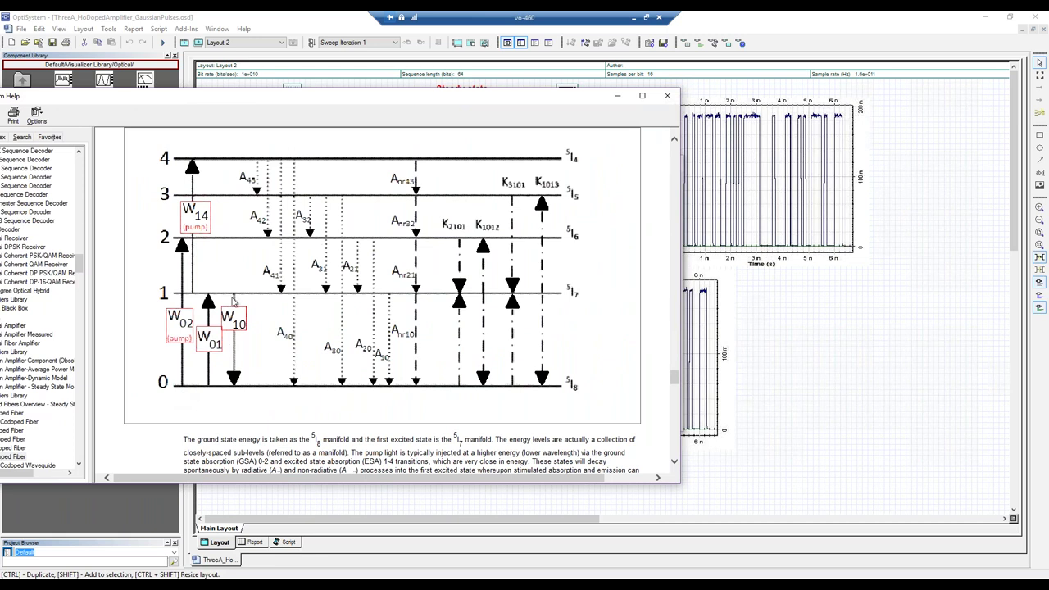
left_click(666, 95)
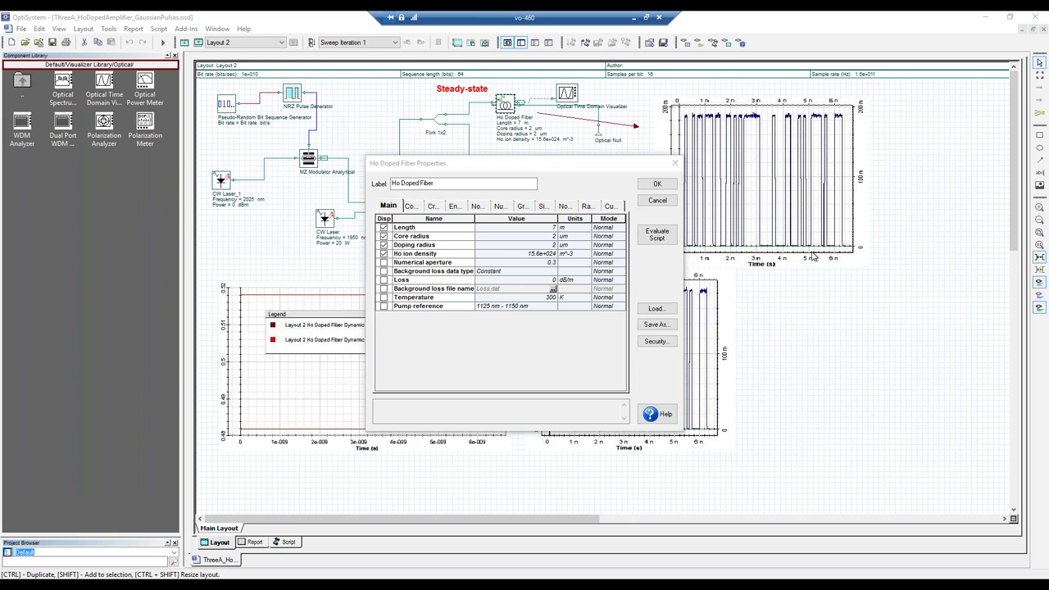
left_click(674, 162)
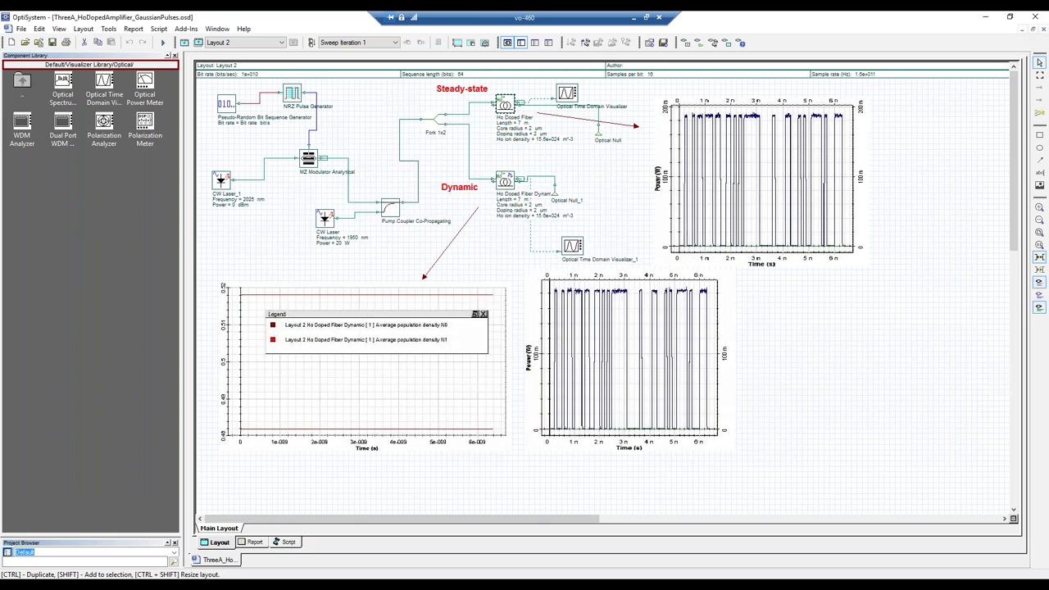
- Examine the N0 and N1 average population density plot and switch to the ThreeB_HoDopedAmplifier_GaussianPulses.osd project
mouse_move(285, 262)
left_mouse_down()
mouse_move(243, 261)
mouse_move(195, 340)
mouse_move(284, 424)
mouse_move(417, 444)
mouse_move(491, 431)
mouse_move(504, 323)
mouse_move(443, 270)
mouse_move(271, 266)
left_mouse_up()
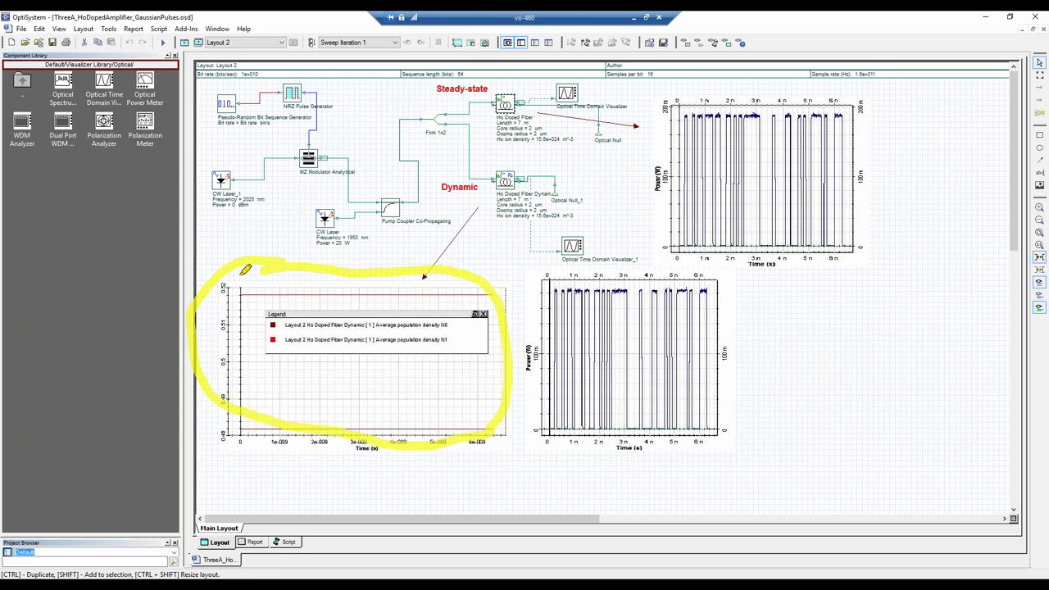
key("Escape")
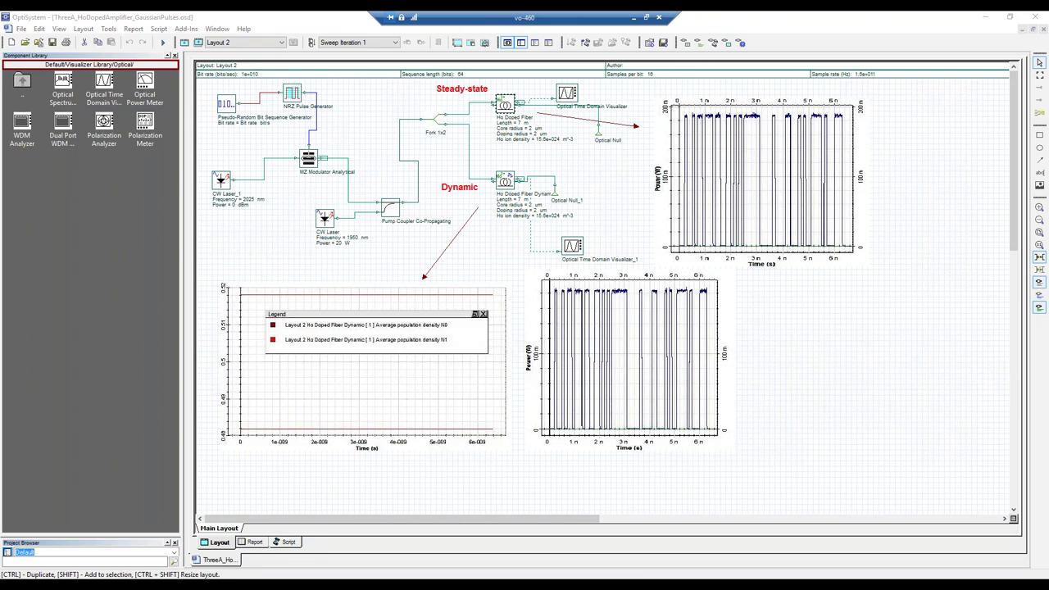
mouse_move(860, 583)
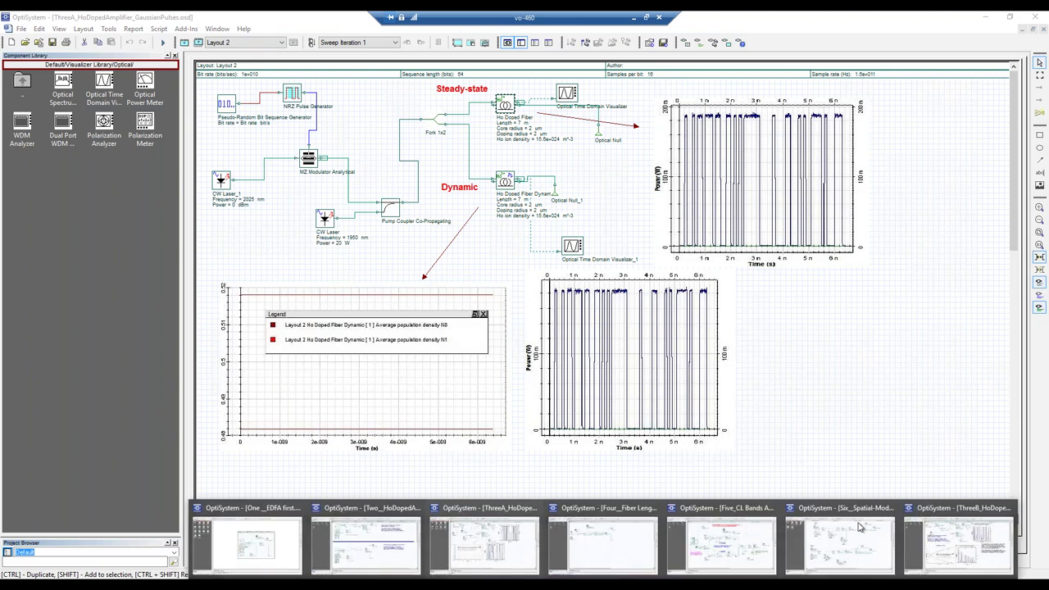
left_click(974, 549)
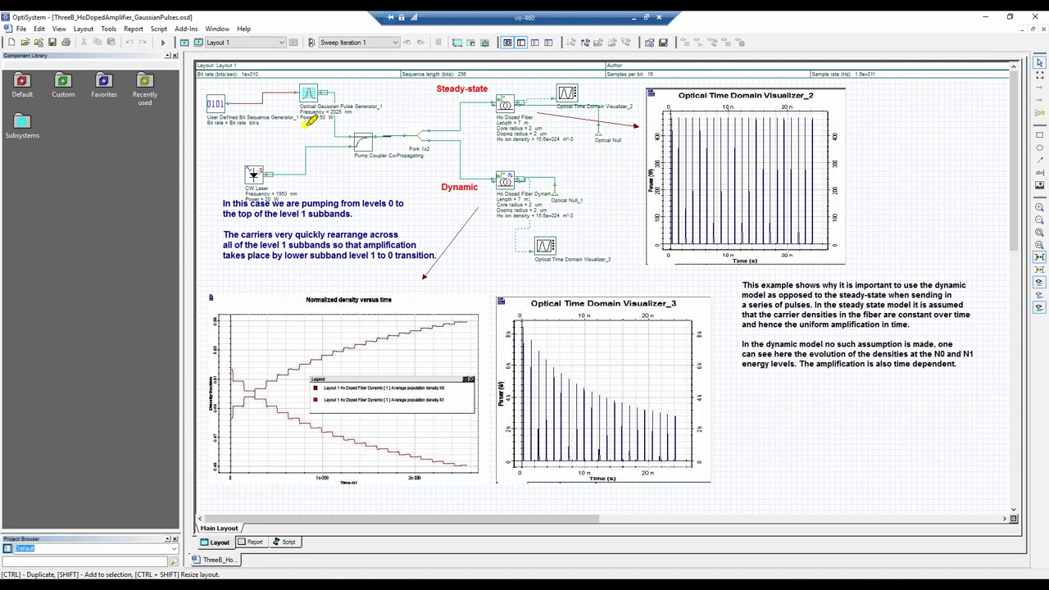
- Examine the Gaussian pulse generator and pump laser, and compare the steady-state output pulses with the dynamic model's output pulses
mouse_move(315, 127)
left_mouse_down()
mouse_move(358, 105)
mouse_move(340, 92)
mouse_move(298, 102)
mouse_move(263, 238)
mouse_move(302, 207)
mouse_move(290, 172)
left_mouse_up()
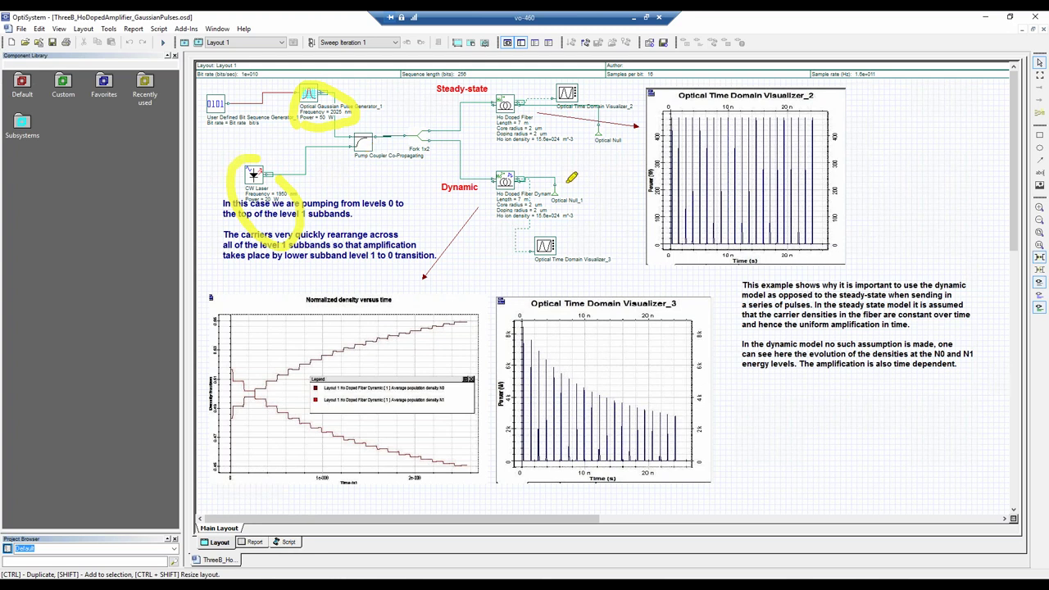
mouse_move(516, 89)
left_mouse_down()
mouse_move(629, 118)
mouse_move(649, 213)
mouse_move(739, 259)
mouse_move(844, 227)
mouse_move(874, 112)
mouse_move(849, 73)
mouse_move(652, 95)
left_mouse_up()
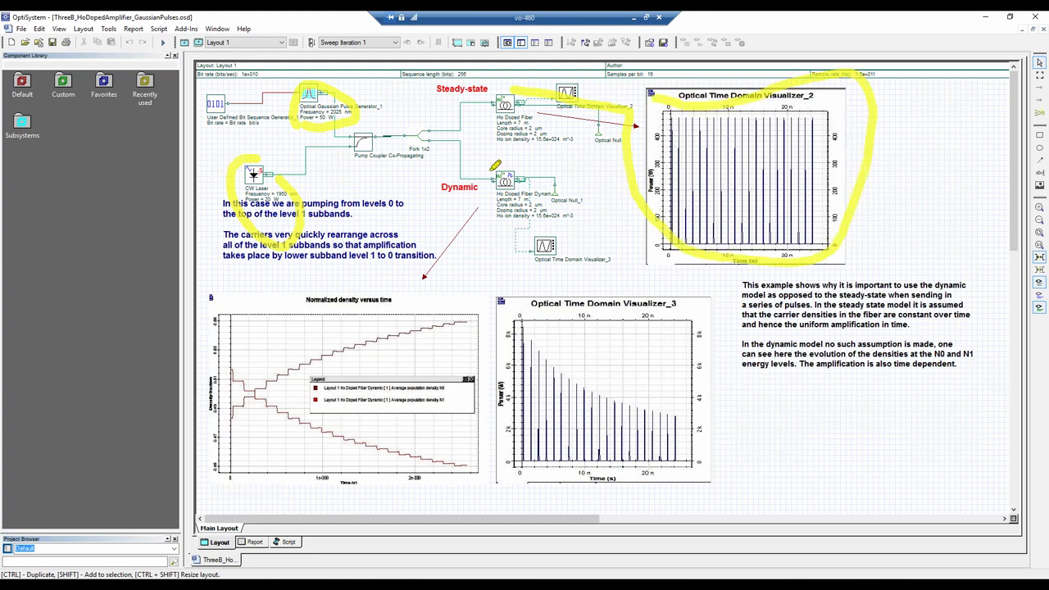
mouse_move(483, 195)
left_mouse_down()
mouse_move(533, 296)
mouse_move(500, 300)
mouse_move(506, 407)
mouse_move(541, 488)
mouse_move(652, 515)
mouse_move(692, 461)
mouse_move(706, 351)
mouse_move(602, 293)
mouse_move(496, 277)
left_mouse_up()
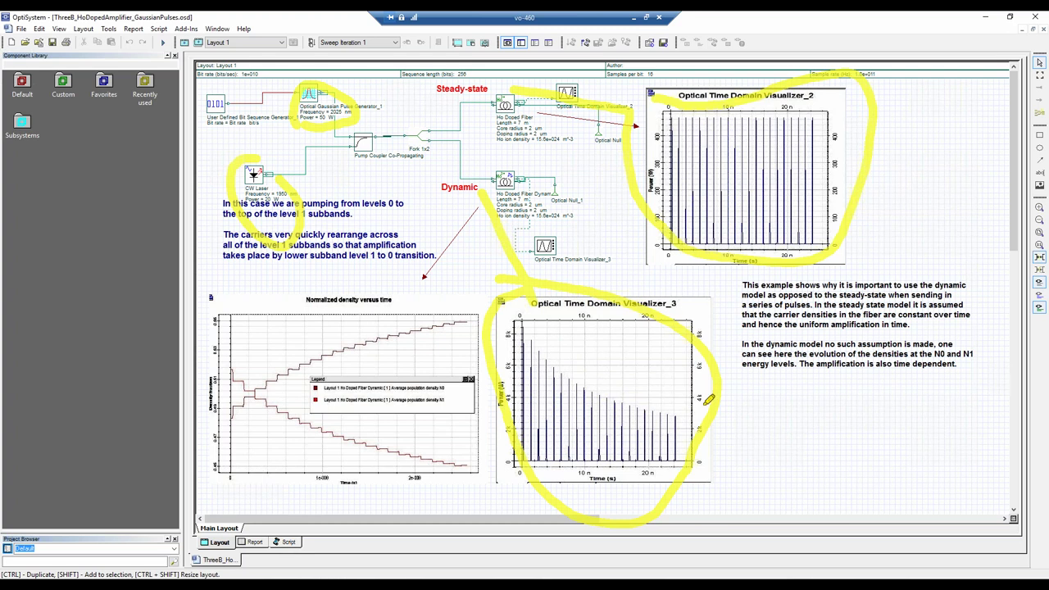
mouse_move(683, 414)
left_mouse_down()
mouse_move(916, 426)
mouse_move(798, 127)
mouse_move(824, 127)
mouse_move(812, 139)
left_mouse_up()
key("Escape")
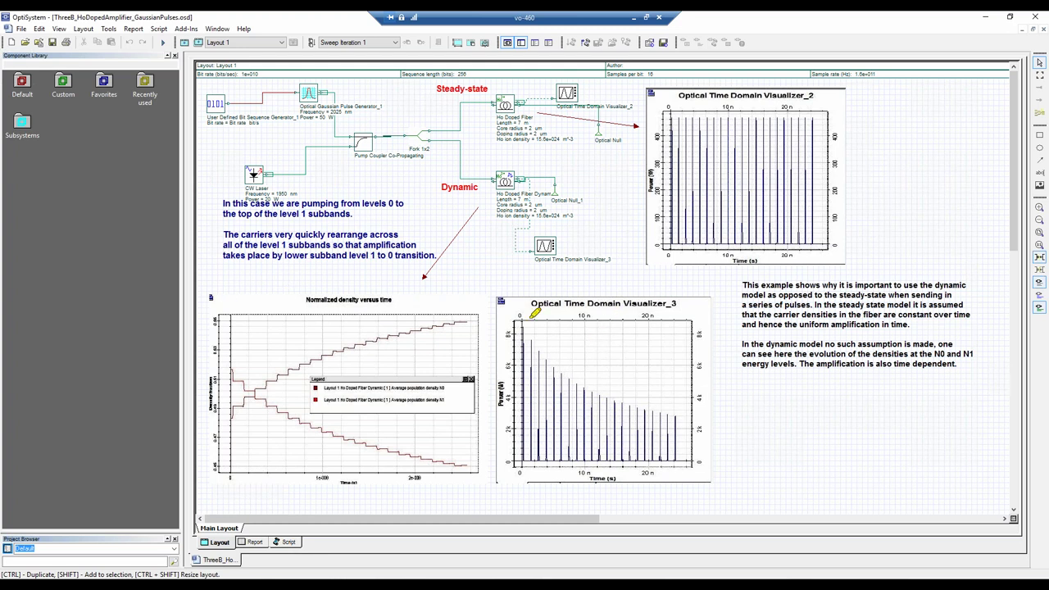
- Examine the dynamic model's output pulses and the normalized density plot, and switch to the Four__Fiber Length Optimization.osd project
mouse_move(541, 308)
left_mouse_down()
mouse_move(524, 303)
mouse_move(514, 425)
mouse_move(709, 418)
mouse_move(583, 320)
mouse_move(543, 310)
left_mouse_up()
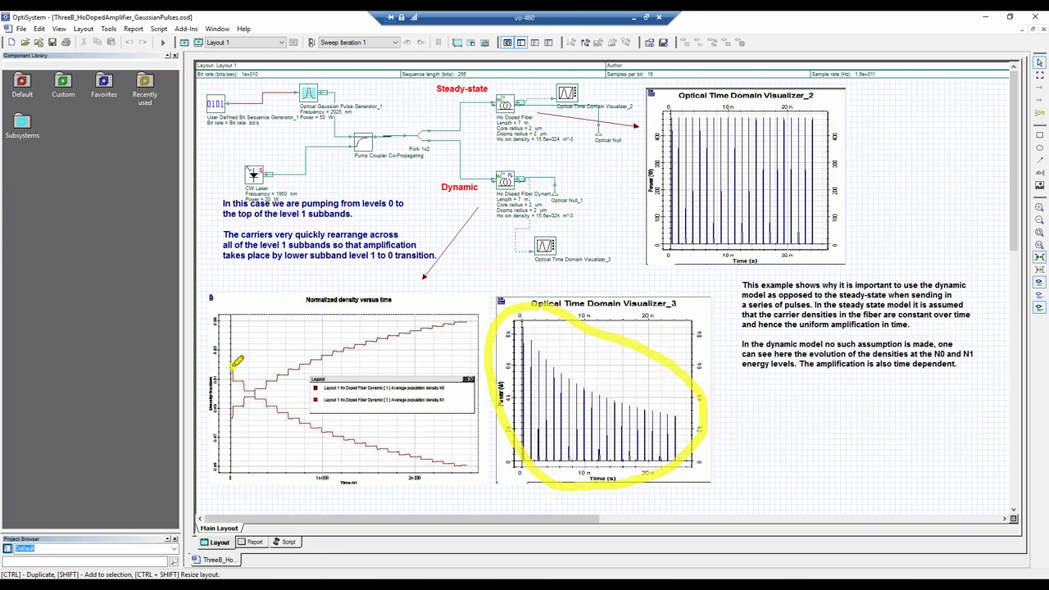
mouse_move(235, 364)
left_mouse_down()
mouse_move(234, 383)
mouse_move(256, 385)
left_mouse_up()
key("Escape")
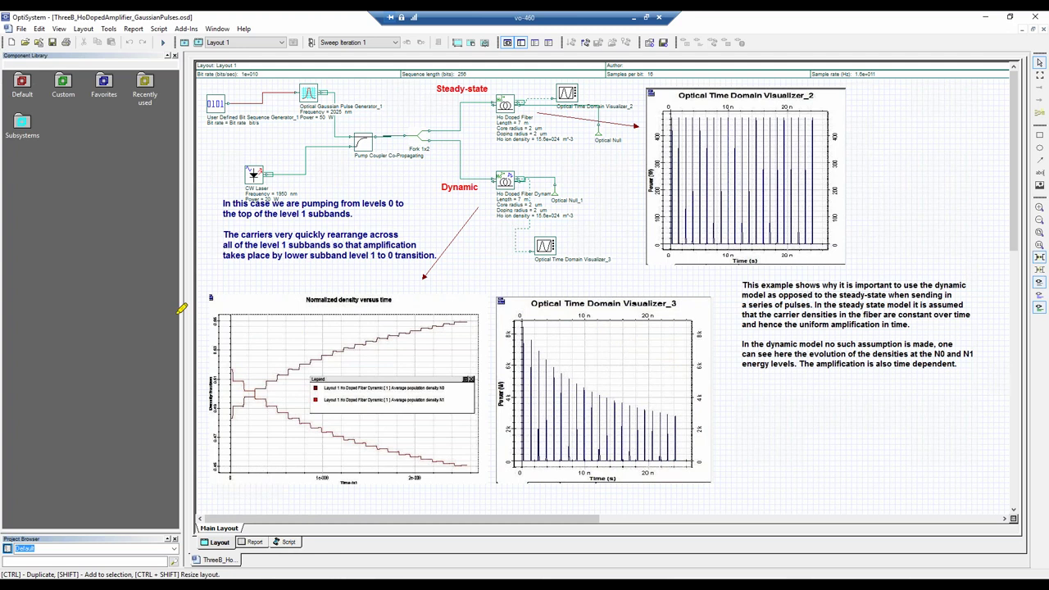
mouse_move(605, 583)
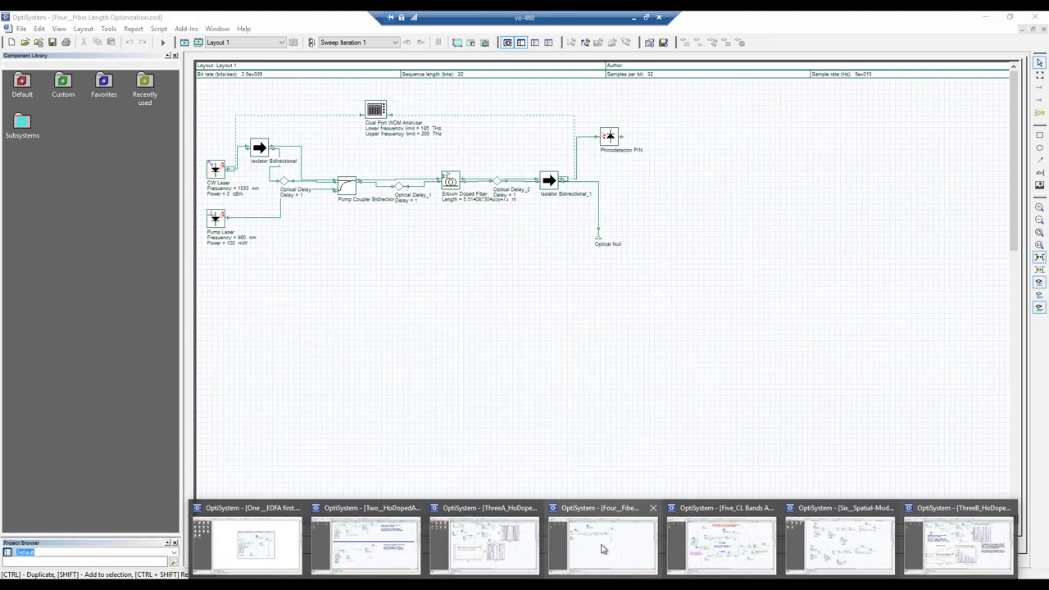
left_click(603, 550)
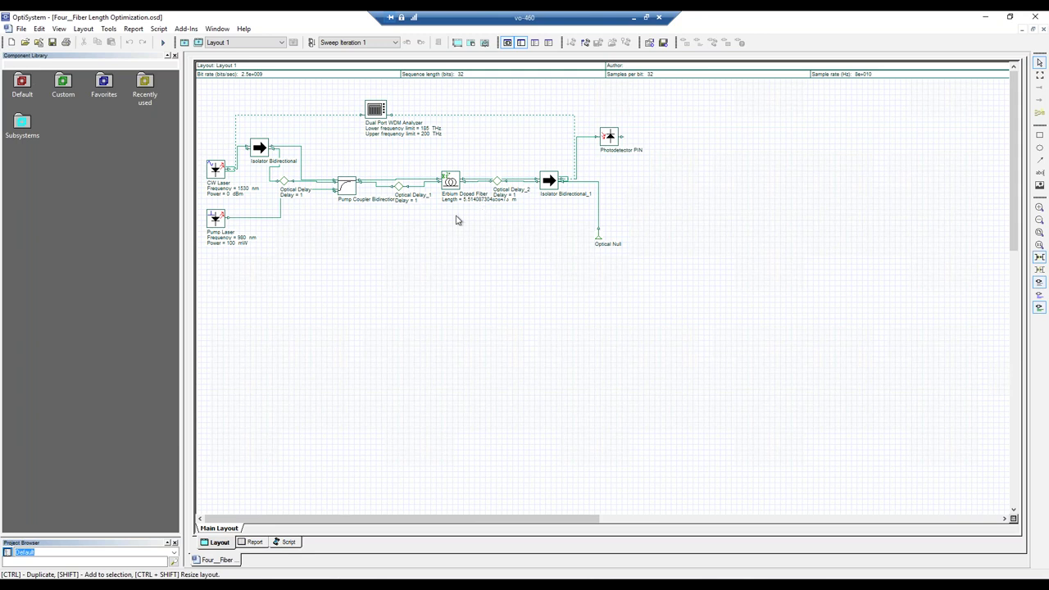
left_click(163, 42)
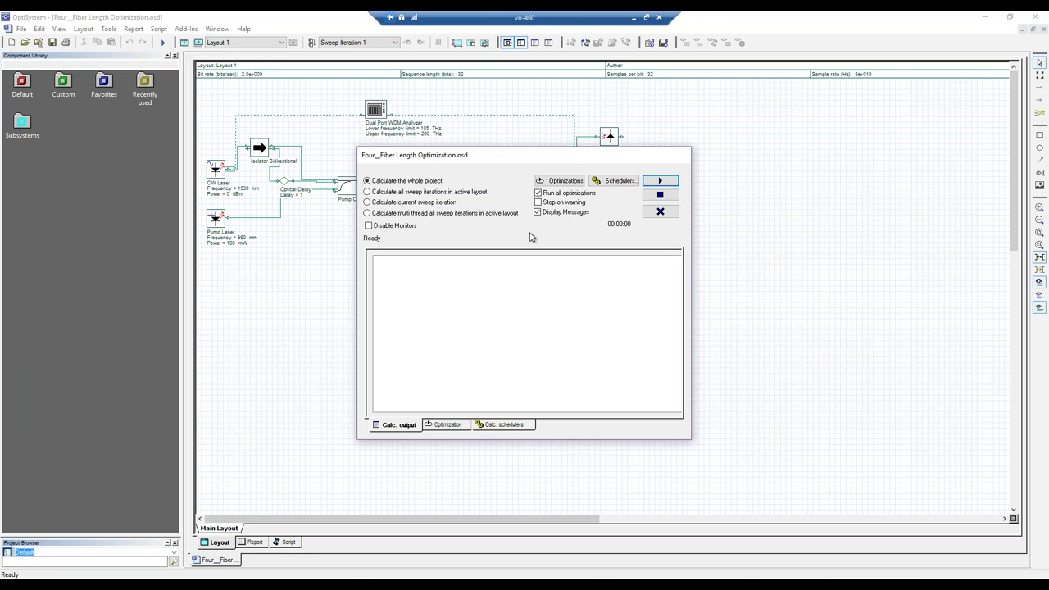
left_click_drag(485, 161, 492, 239)
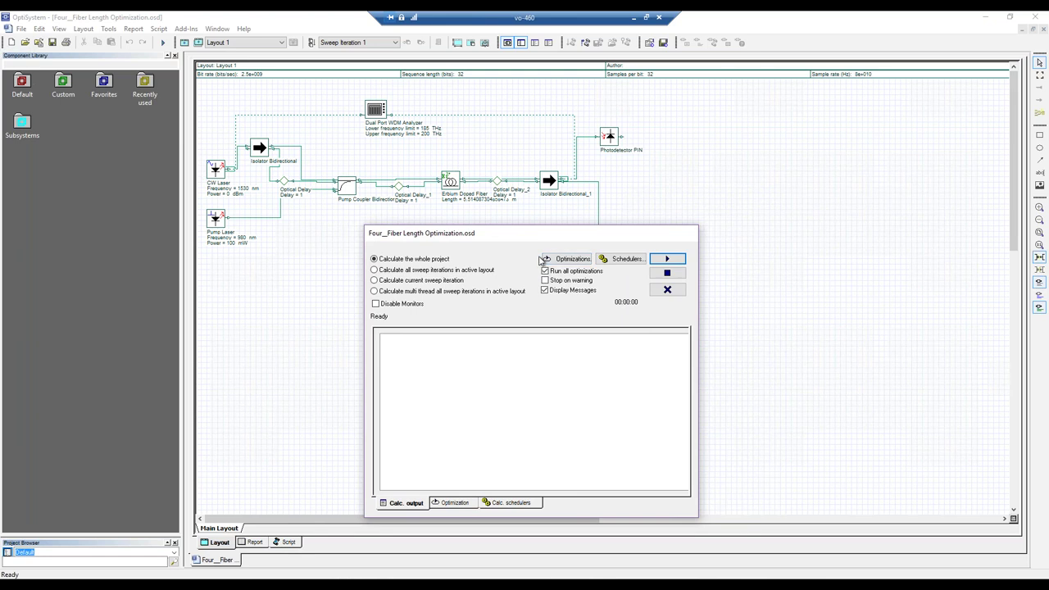
left_click(667, 289)
- Open the project's SPO Optimization setup from the calculation dialog and review its main settings, selected parameter and target result
left_click(162, 43)
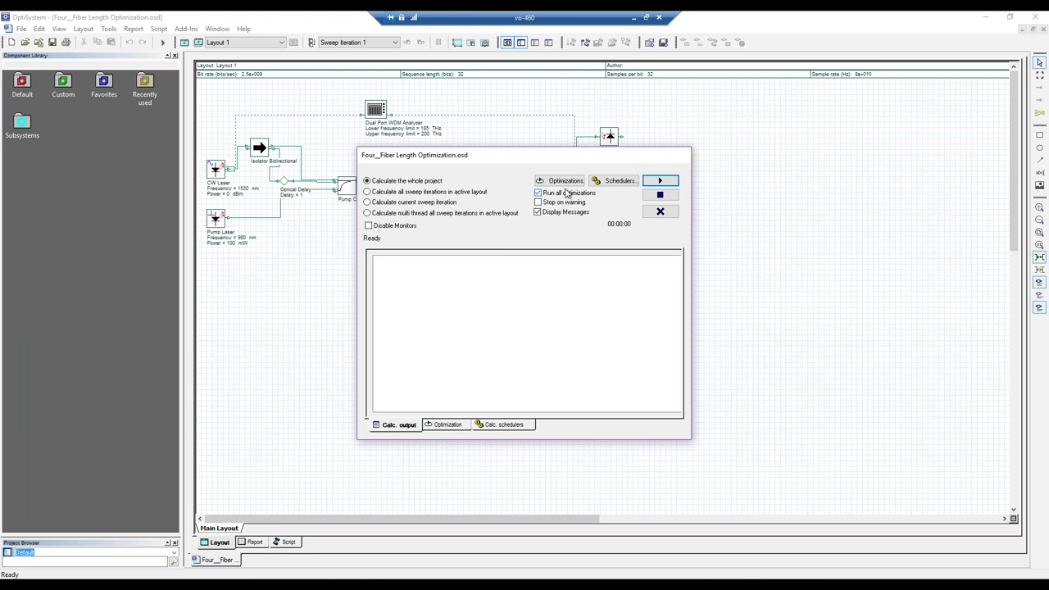
left_click(564, 182)
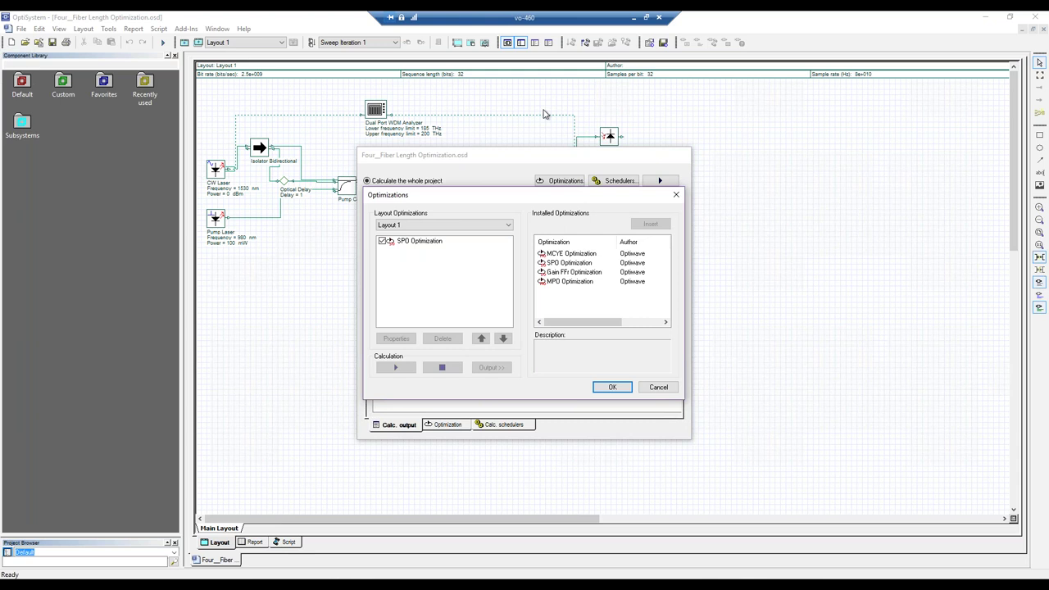
left_click(403, 242)
left_click(396, 338)
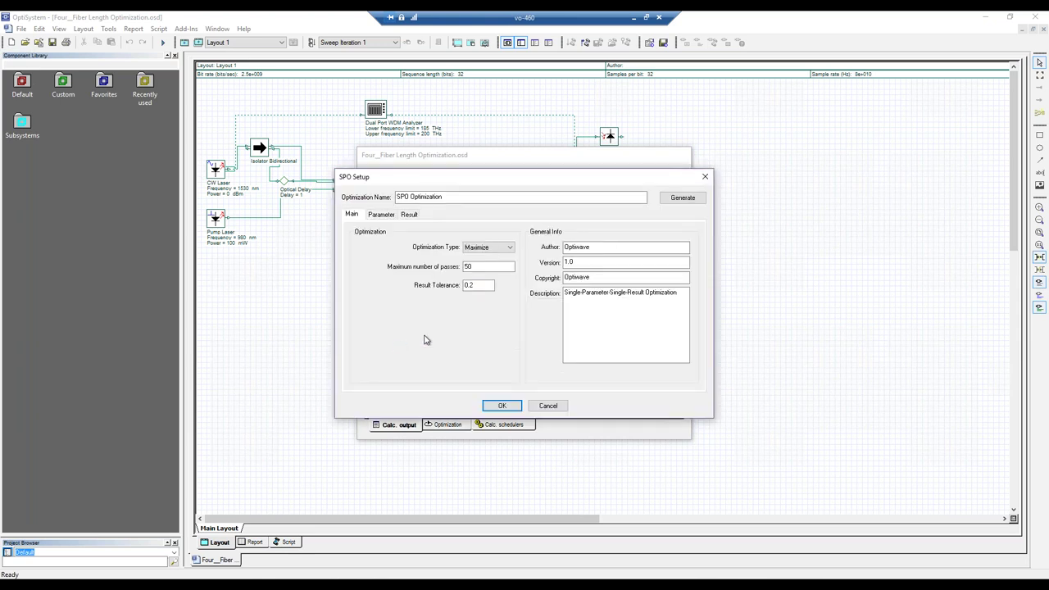
left_click(383, 216)
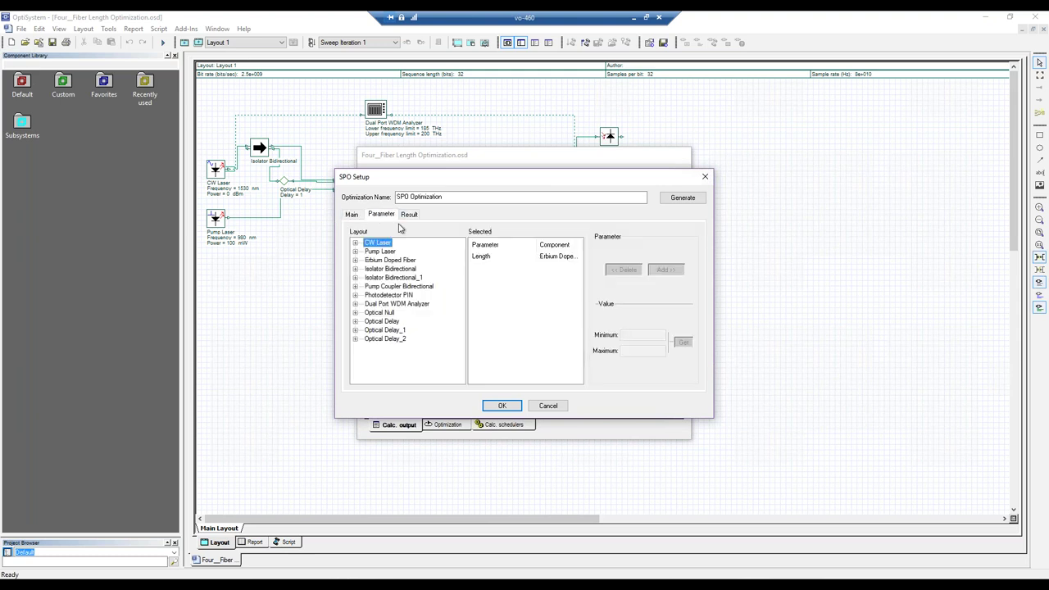
left_click(355, 260)
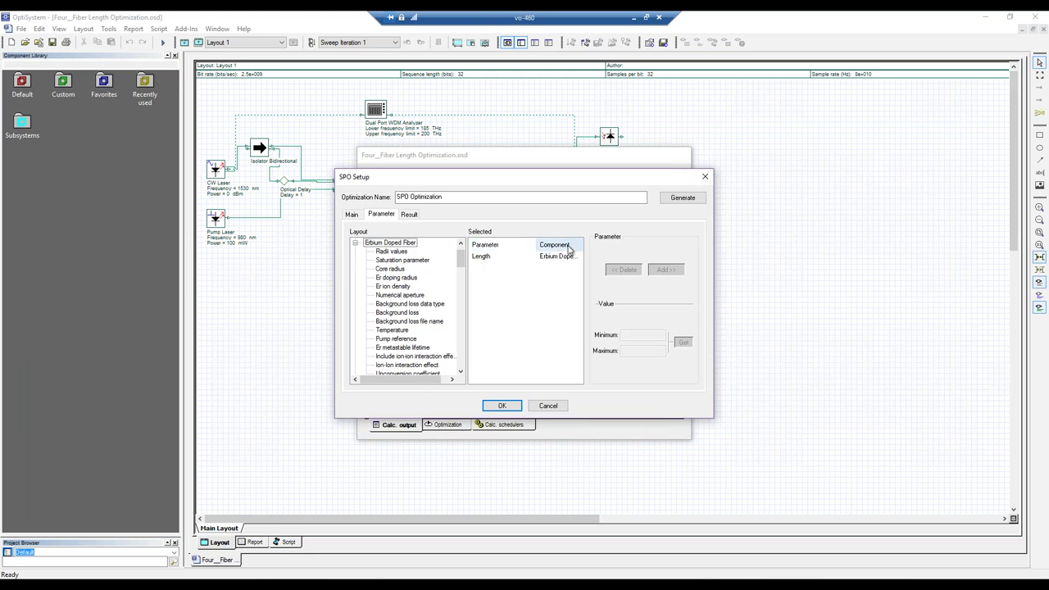
left_click(410, 214)
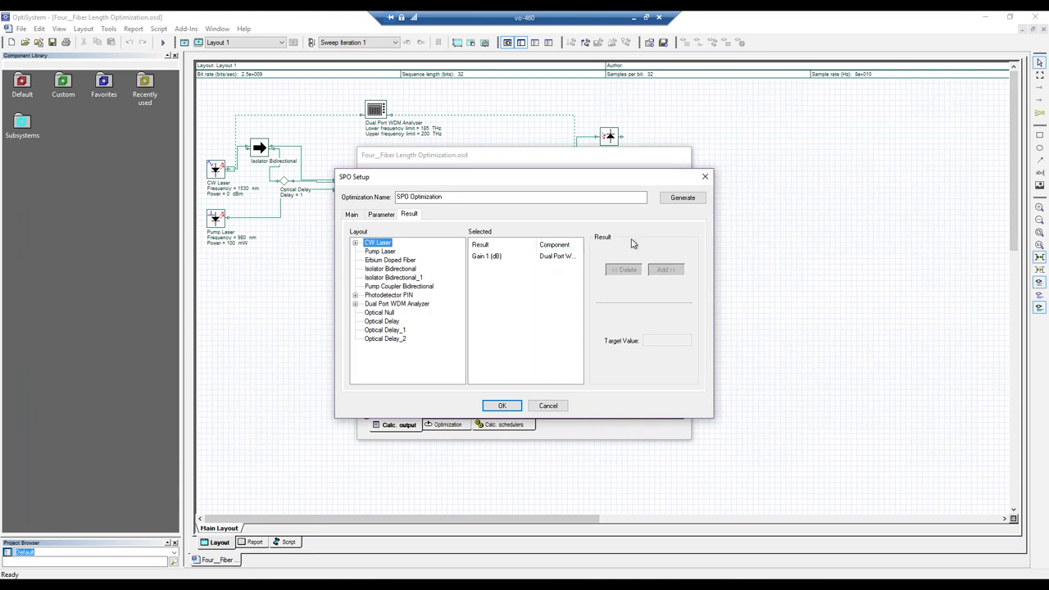
left_click(704, 180)
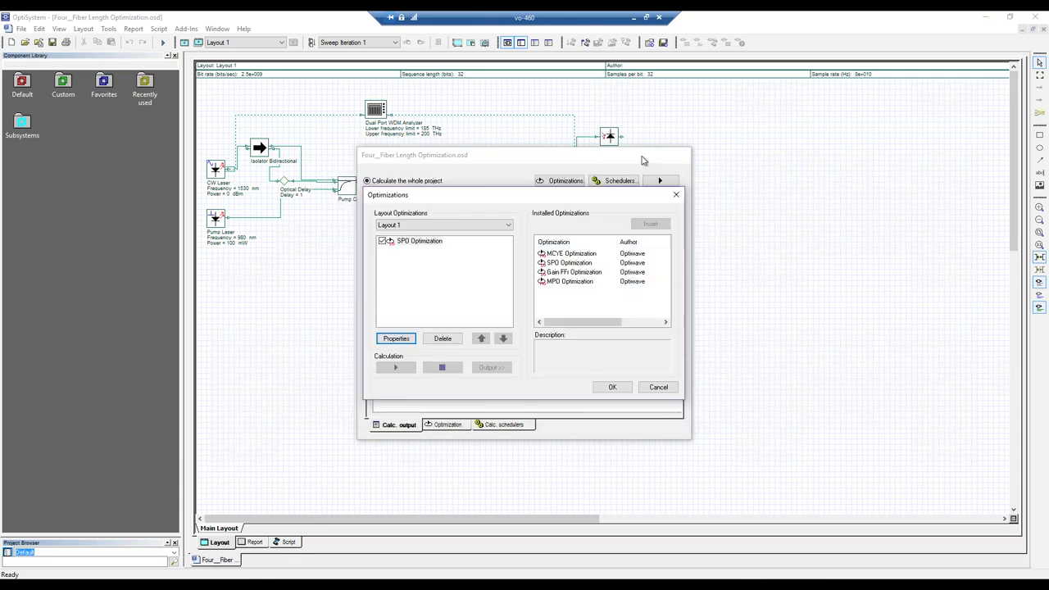
- Reopen the SPO Optimization setup, check the minimum and maximum of the erbium doped fiber's Length parameter, and accept the settings
left_click(392, 243)
left_click(397, 338)
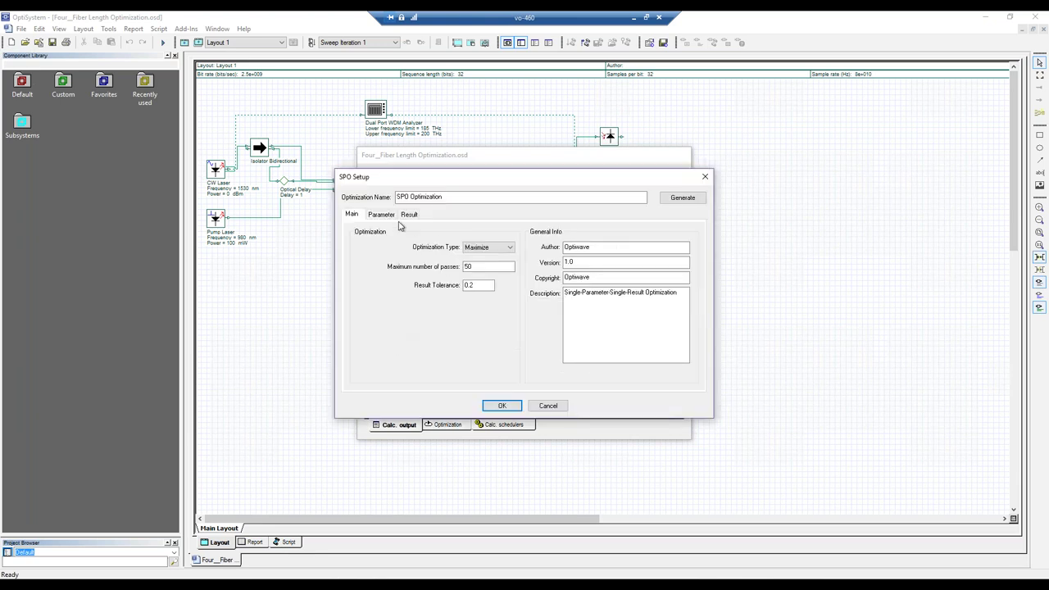
left_click(384, 213)
left_click(482, 258)
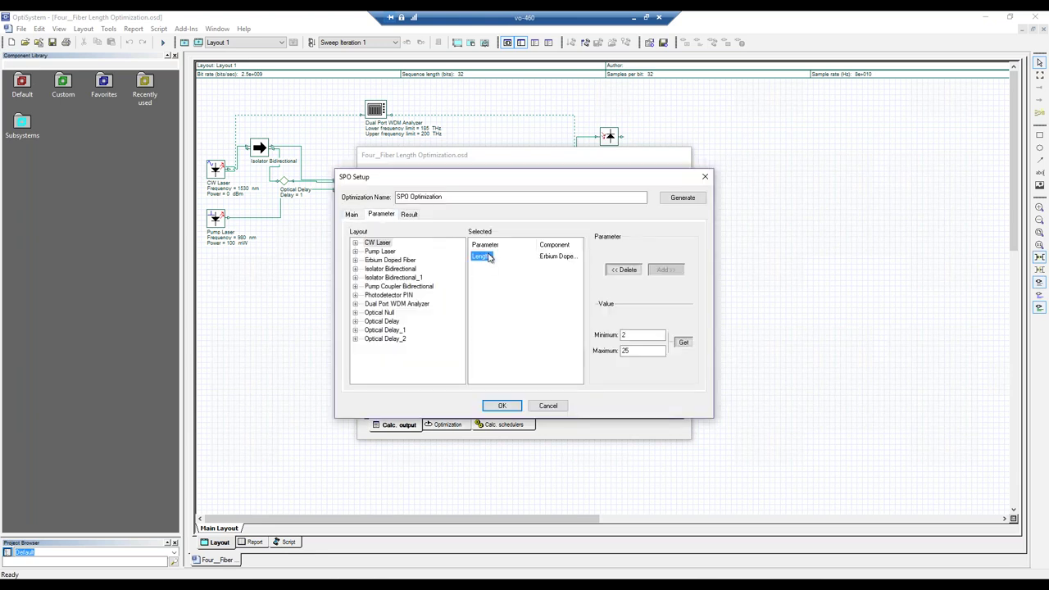
left_click(622, 334)
left_click(626, 349)
left_click(499, 405)
left_click(612, 387)
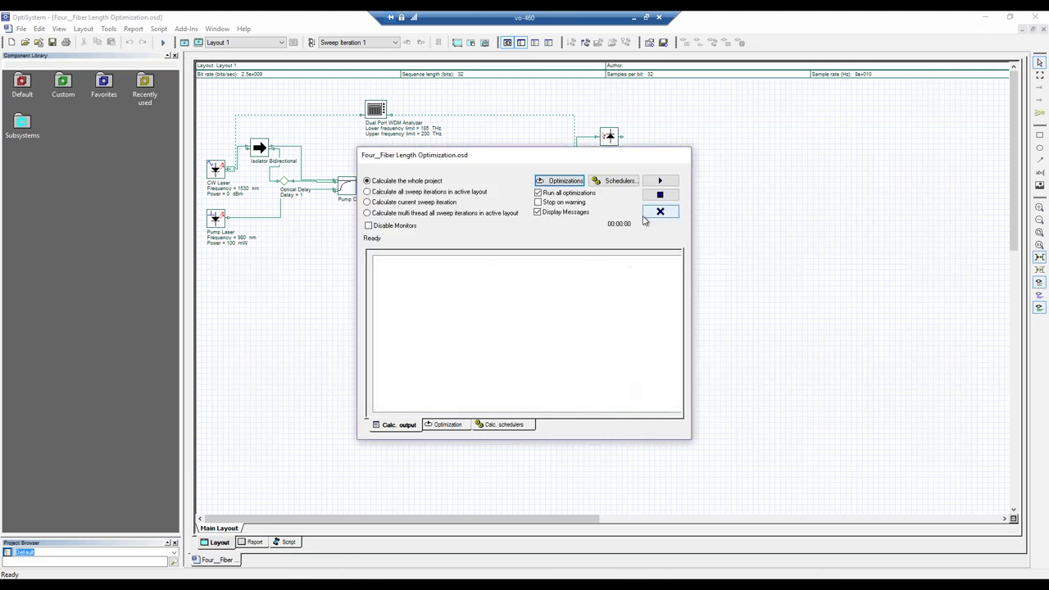
- Calculate the whole project with all optimizations, review the fiber length and gain progress list, and close the calculation dialog
left_click(659, 181)
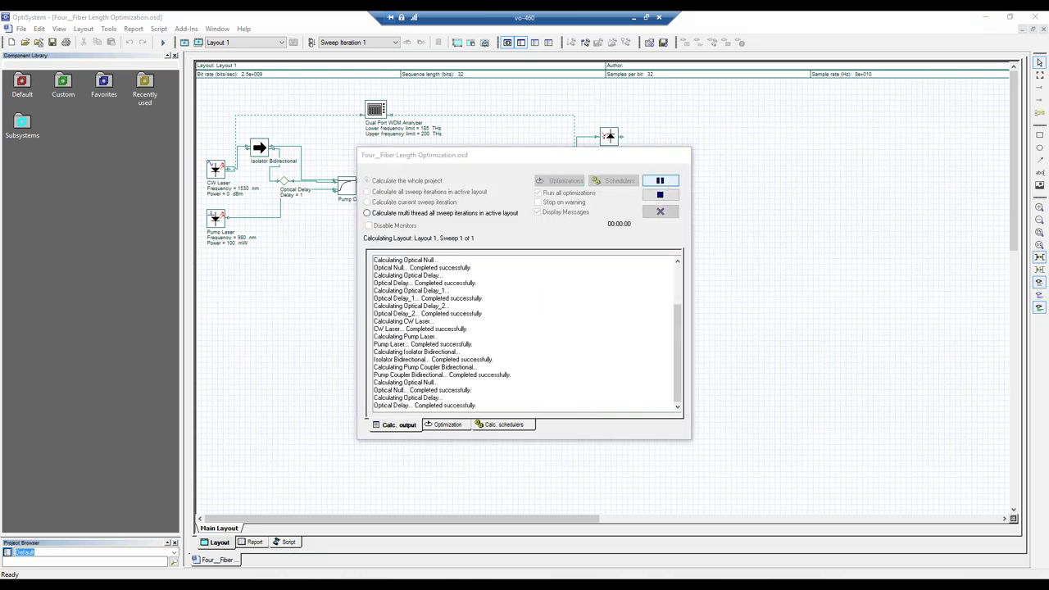
left_click(448, 425)
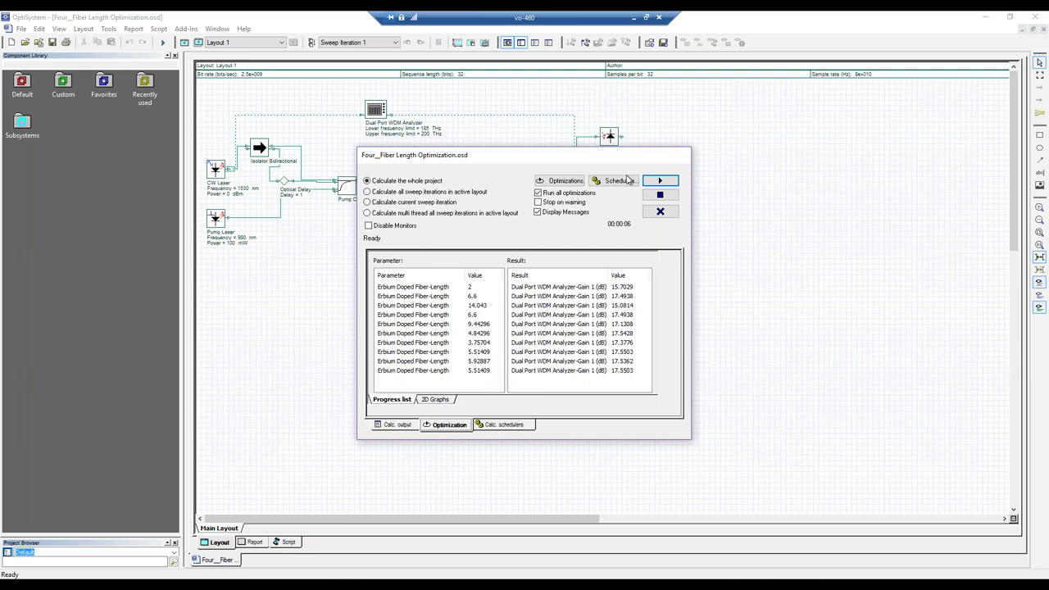
left_click_drag(626, 155, 673, 170)
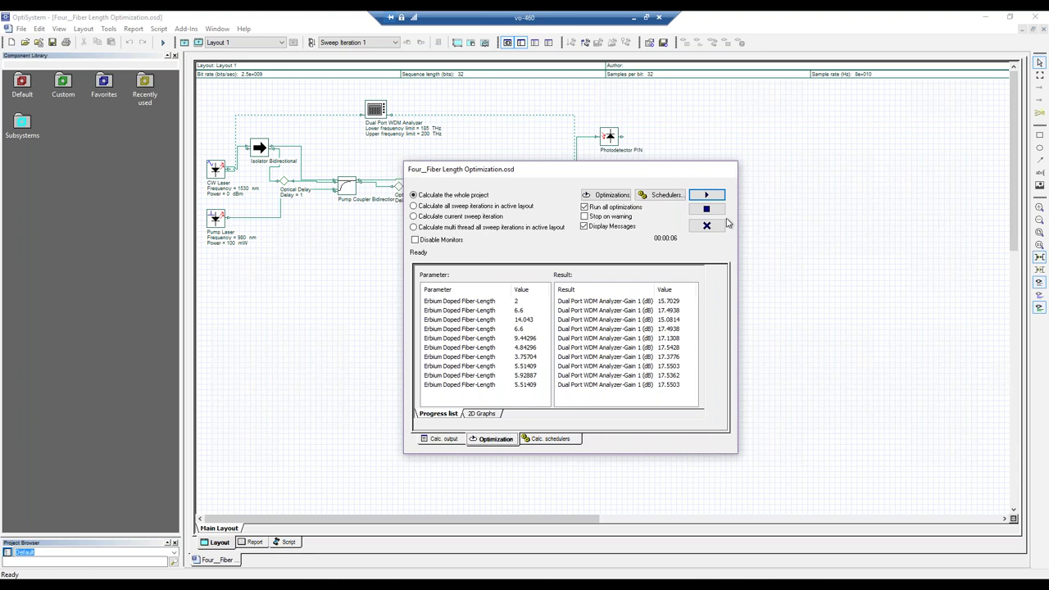
left_click(706, 225)
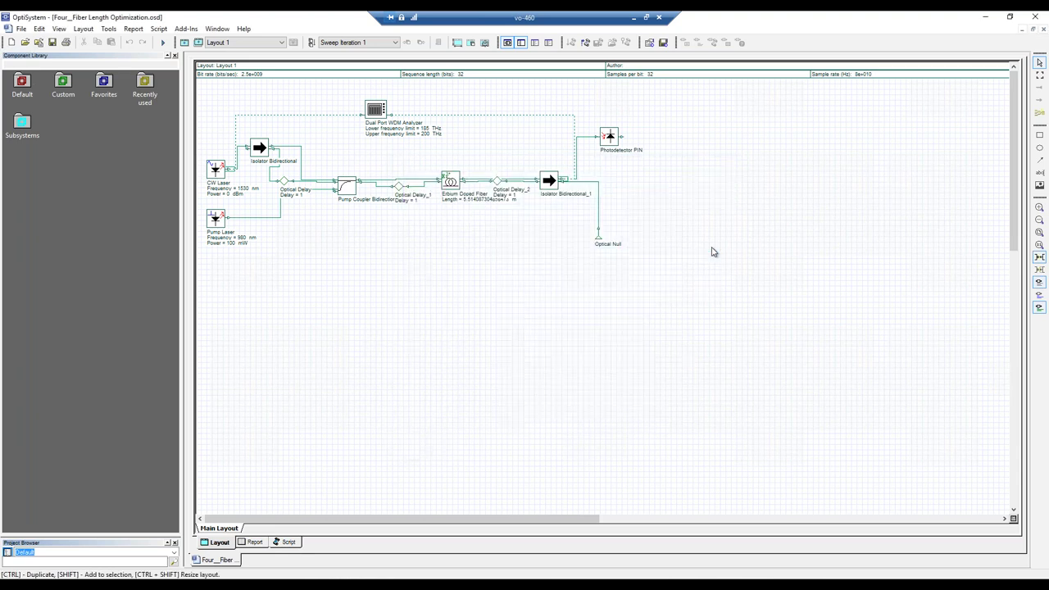
- Switch to the Five_CL Bands Amplifier Bidirectional Opti12.0.osd project and close its open optical spectrum analyzer windows
mouse_move(657, 578)
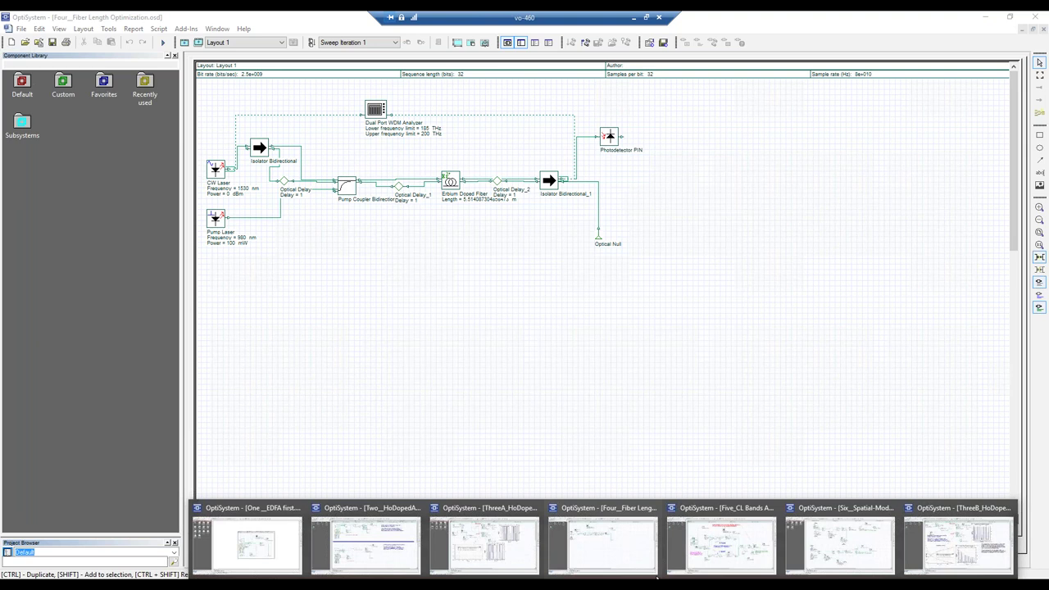
left_click(747, 545)
left_click(527, 260)
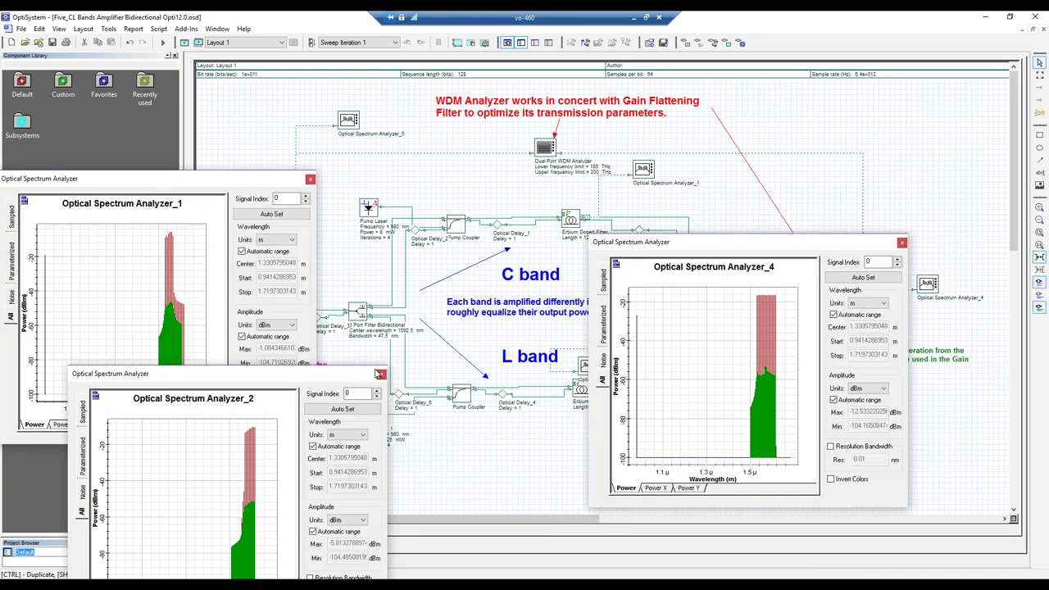
left_click(901, 242)
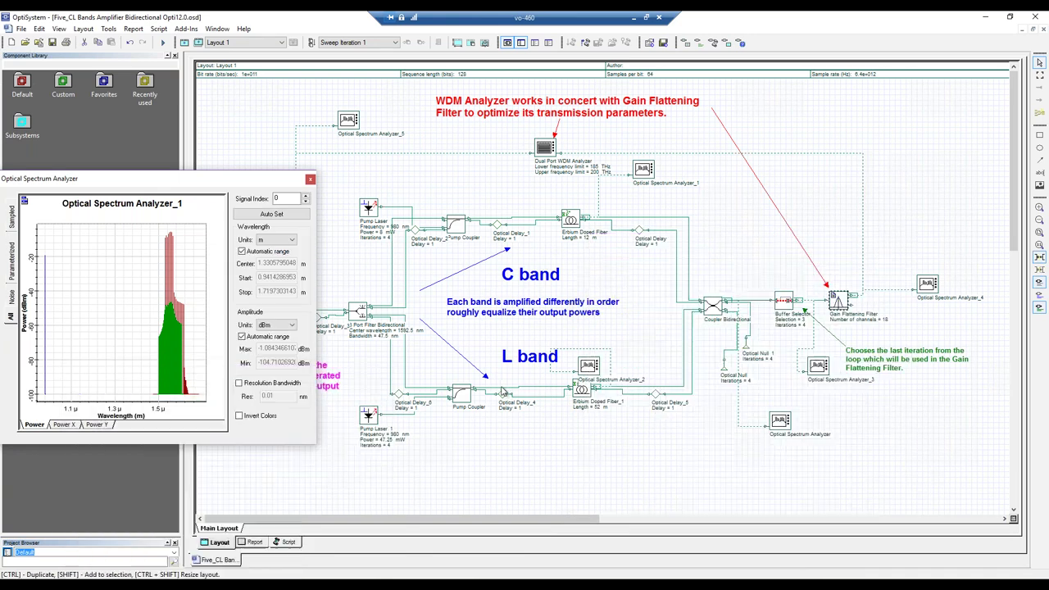
left_click(308, 180)
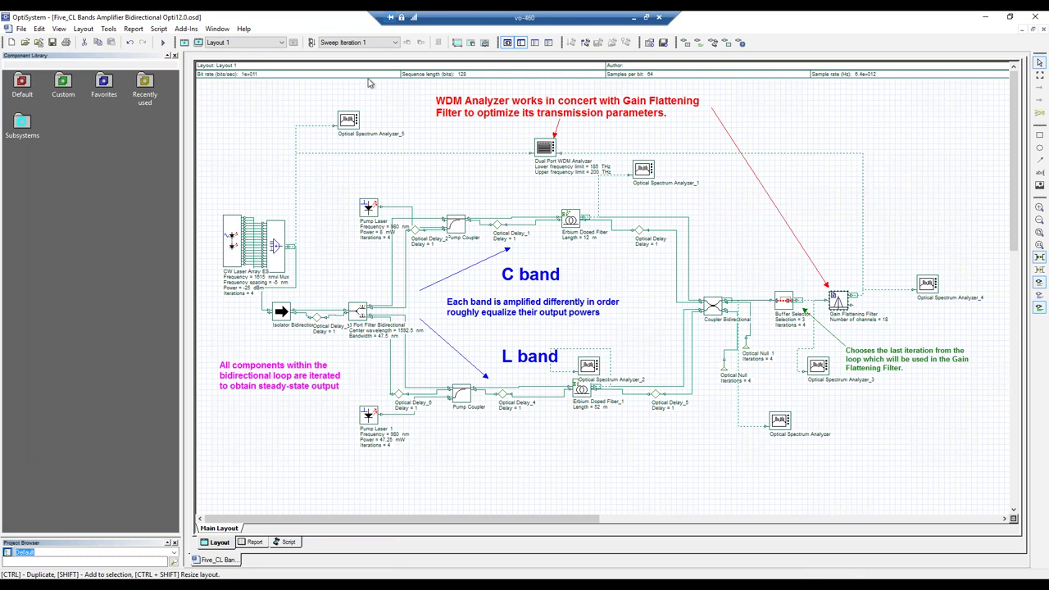
- Open Optical Spectrum Analyzer_5, examine the two groups of input channels for the C and L bands, and close it
double_click(350, 124)
left_click_drag(370, 126, 313, 140)
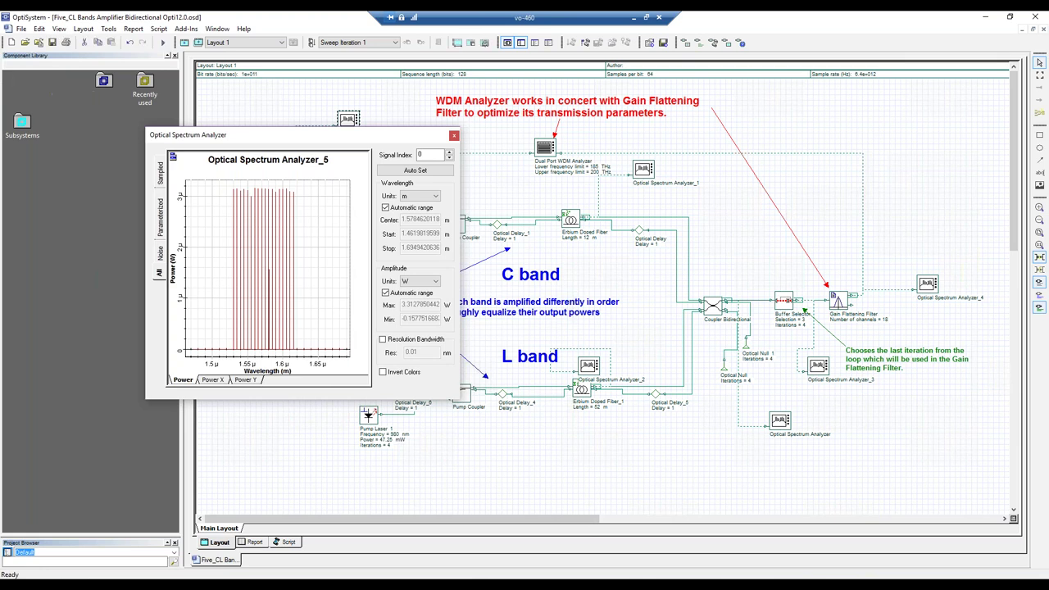
mouse_move(232, 181)
left_mouse_down()
mouse_move(268, 236)
mouse_move(265, 295)
mouse_move(242, 354)
mouse_move(218, 252)
mouse_move(240, 180)
left_mouse_up()
mouse_move(310, 189)
left_mouse_down()
mouse_move(276, 204)
mouse_move(268, 324)
mouse_move(280, 333)
mouse_move(325, 291)
mouse_move(299, 185)
left_mouse_up()
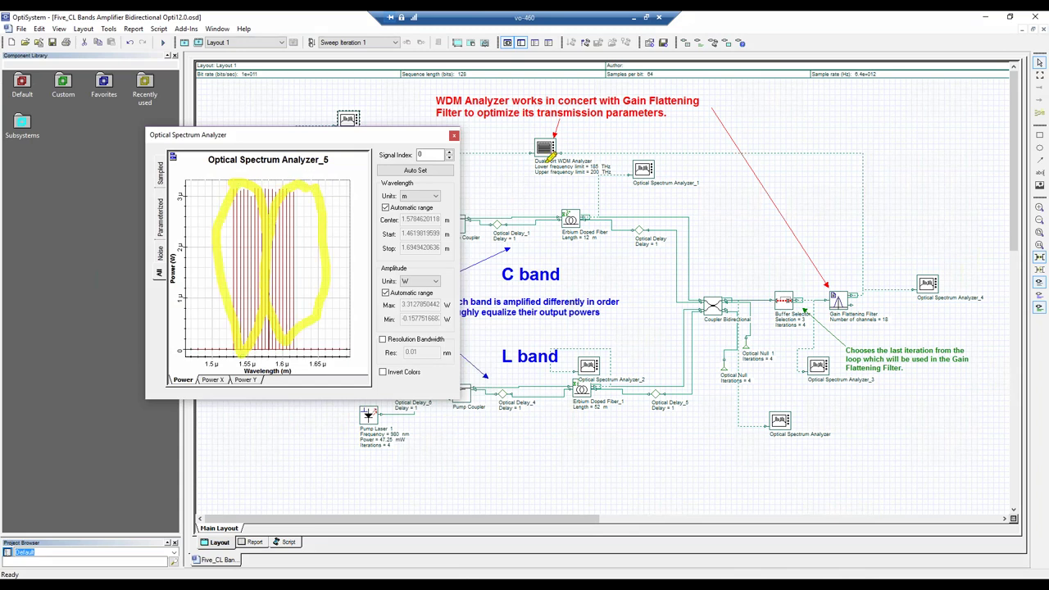
key("Escape")
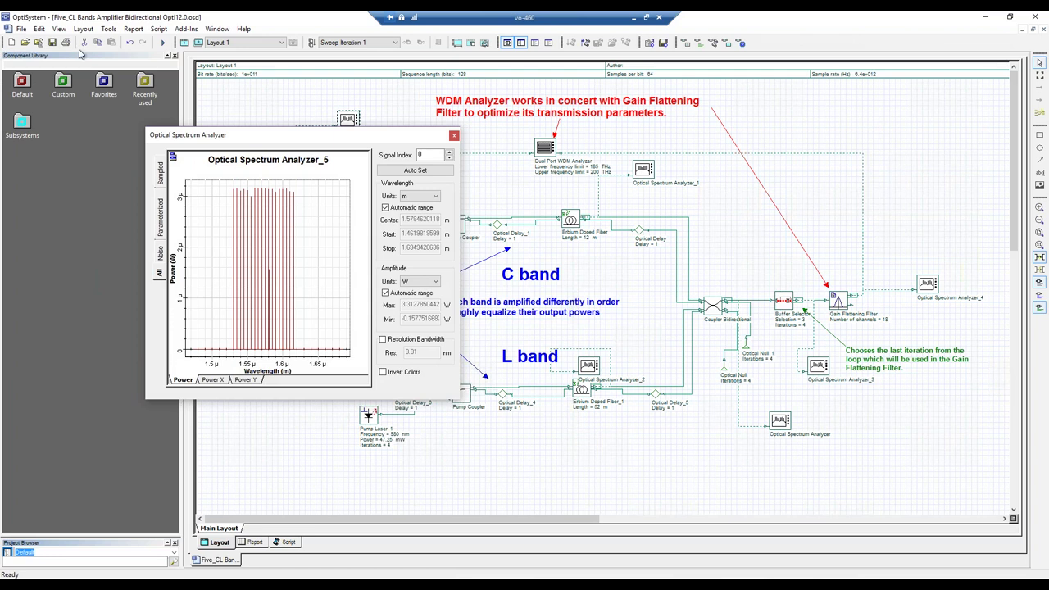
left_click(454, 135)
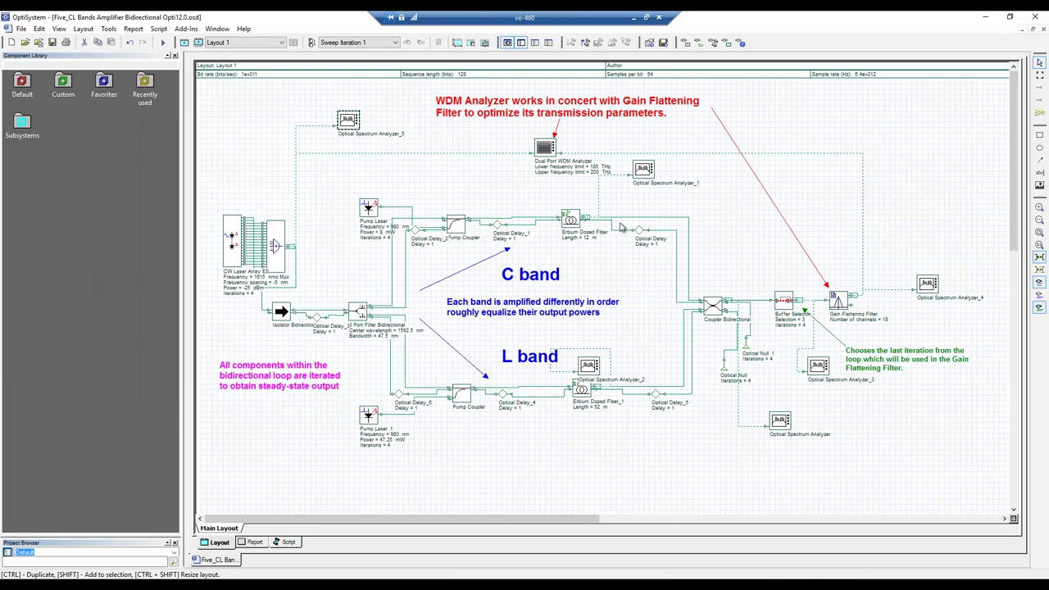
- Open Optical Spectrum Analyzer_1, zoom in on its amplified spectrum, and examine the shape across the C and L band channels
double_click(642, 169)
mouse_move(158, 396)
left_mouse_down()
mouse_move(164, 318)
mouse_move(187, 301)
left_mouse_up()
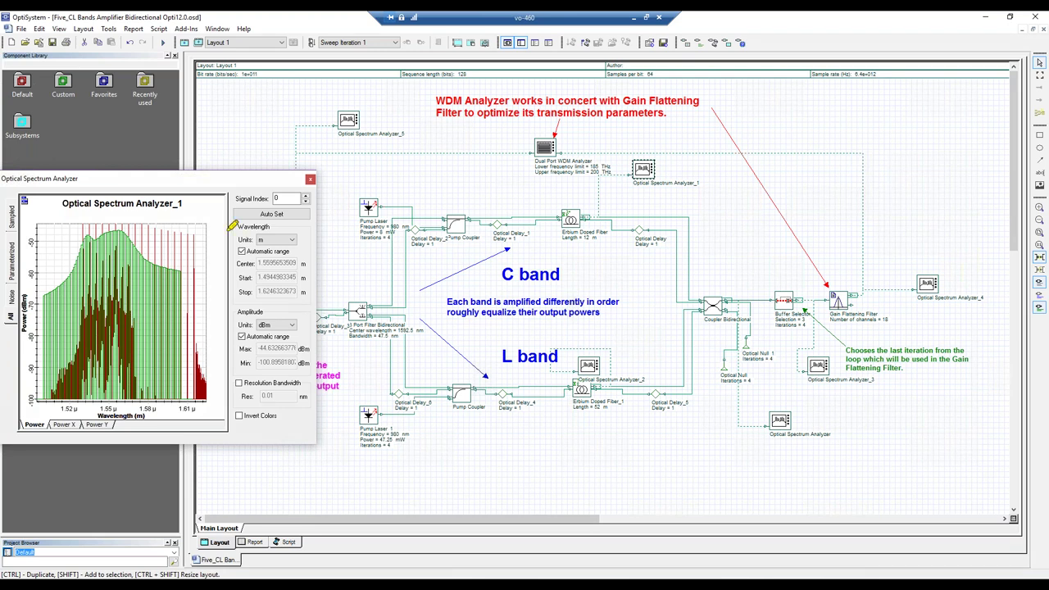
mouse_move(97, 221)
left_mouse_down()
mouse_move(78, 242)
mouse_move(119, 249)
mouse_move(103, 215)
left_mouse_up()
mouse_move(133, 245)
left_mouse_down()
mouse_move(151, 286)
mouse_move(175, 288)
mouse_move(160, 245)
left_mouse_up()
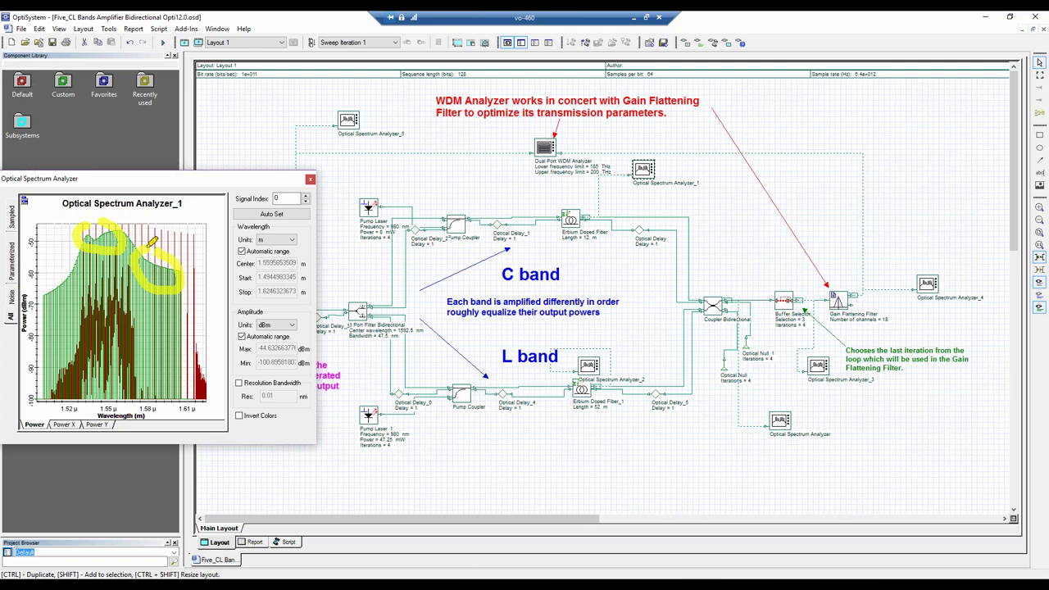
left_click_drag(125, 228, 133, 307)
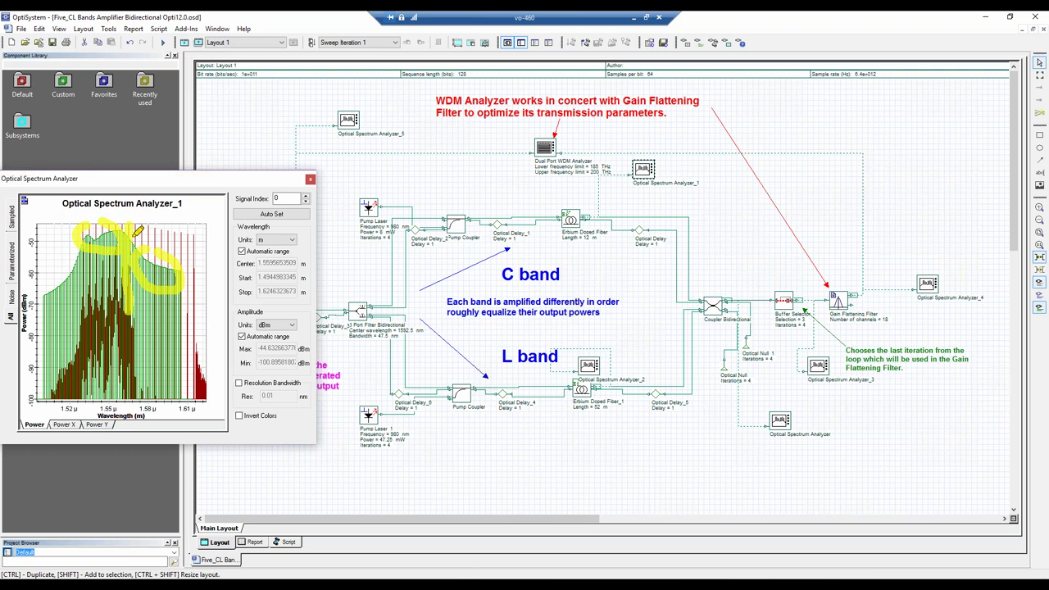
mouse_move(70, 279)
left_mouse_down()
mouse_move(94, 247)
mouse_move(50, 262)
mouse_move(108, 282)
left_mouse_up()
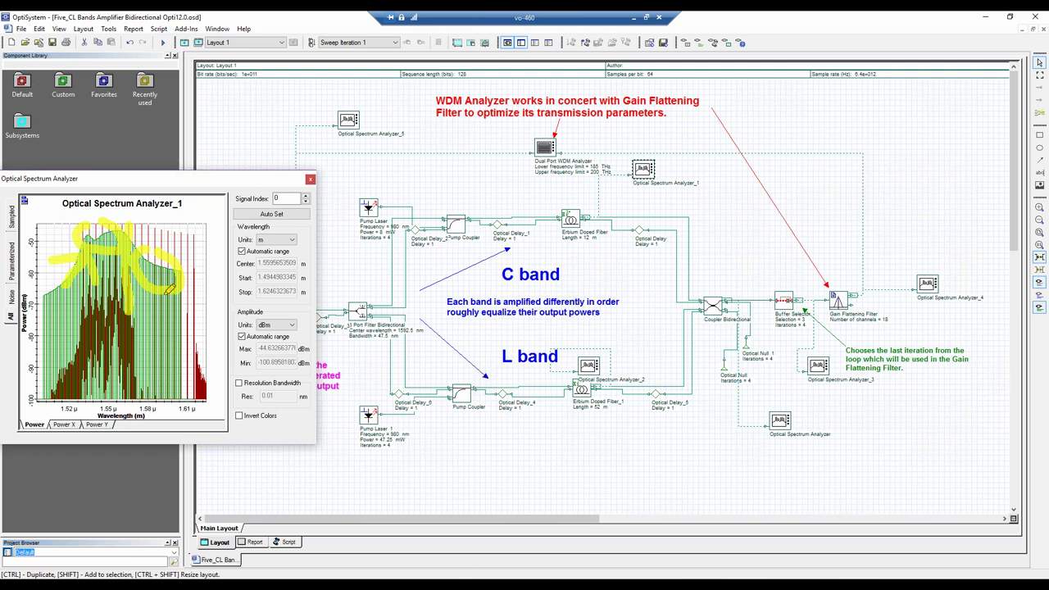
mouse_move(177, 285)
left_mouse_down()
mouse_move(175, 319)
mouse_move(163, 316)
left_mouse_up()
- Examine the separate C band and L band branches in the layout and compare the lengths of their erbium doped fibers
mouse_move(415, 301)
left_mouse_down()
mouse_move(455, 267)
mouse_move(507, 250)
left_mouse_up()
left_click_drag(442, 316, 501, 357)
mouse_move(579, 244)
left_mouse_down()
mouse_move(564, 244)
mouse_move(602, 247)
left_mouse_up()
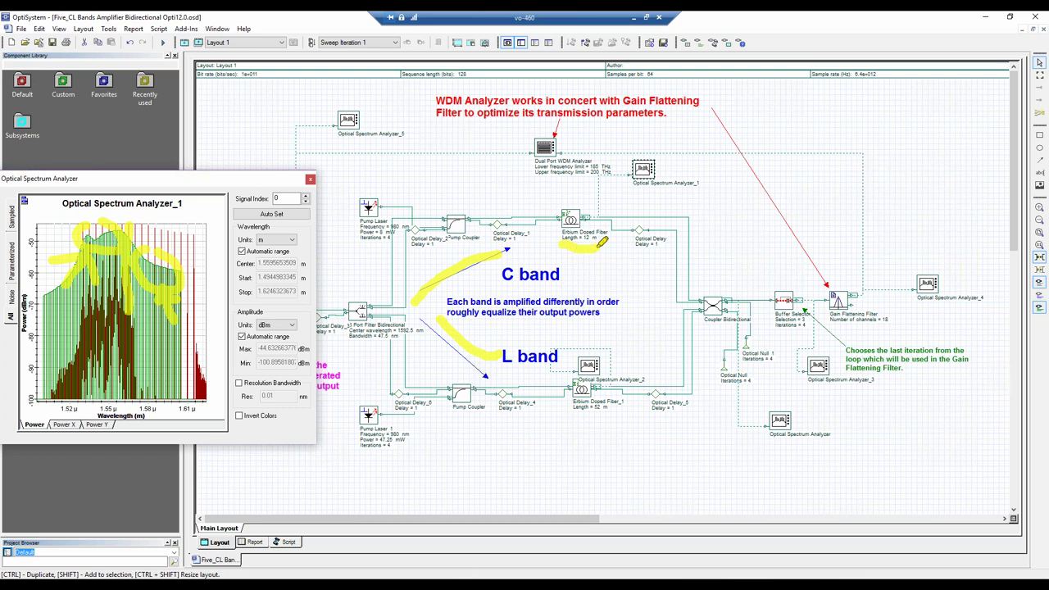
mouse_move(567, 418)
left_mouse_down()
mouse_move(583, 426)
mouse_move(600, 416)
left_mouse_up()
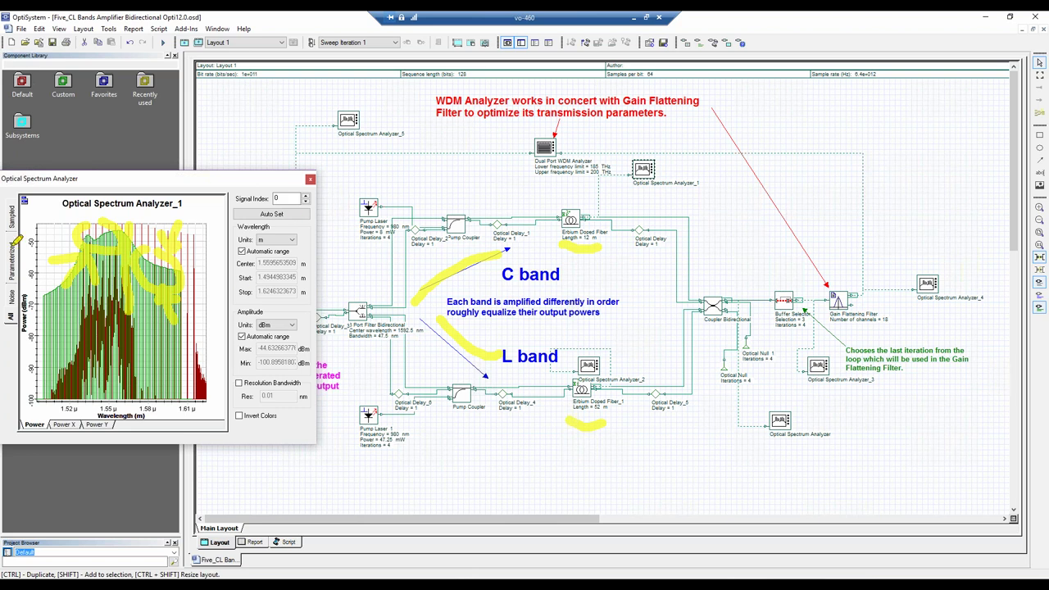
key("e")
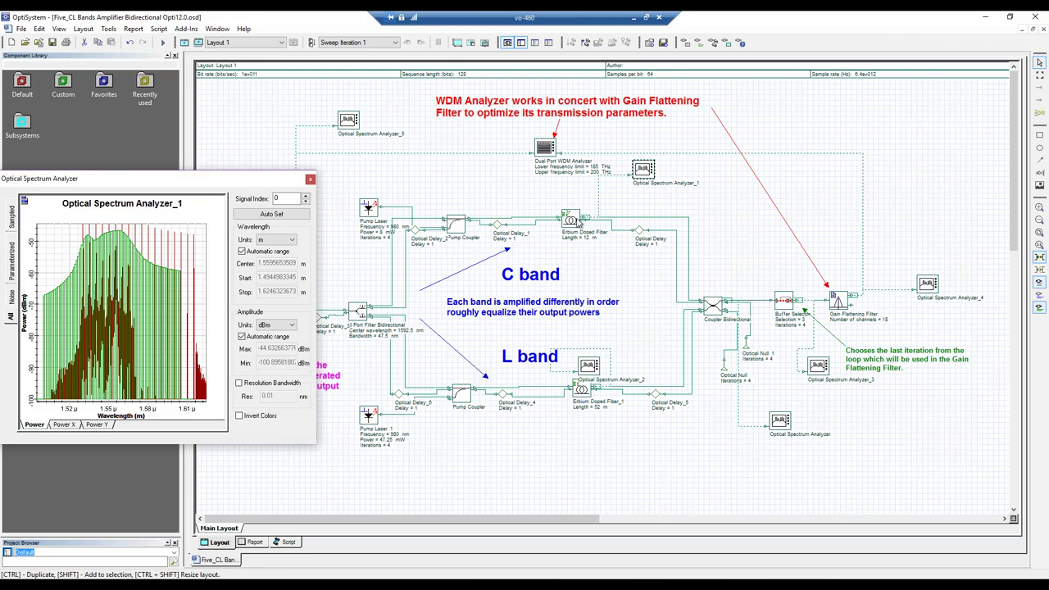
- Open Optical Spectrum Analyzer_1 and Optical Spectrum Analyzer_2 and arrange their windows to compare the C band and L band output spectra
double_click(644, 171)
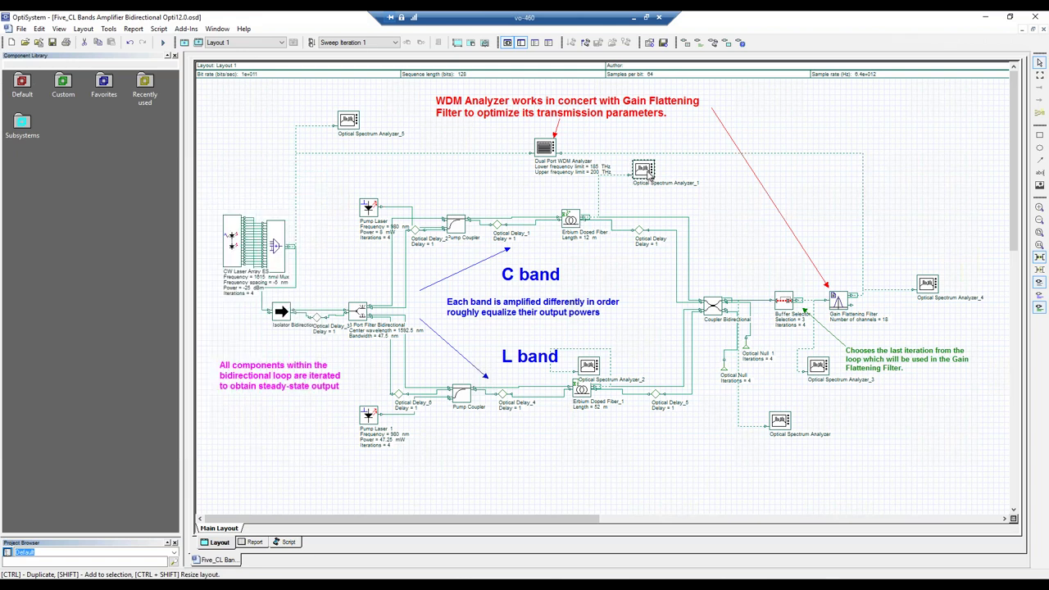
left_click(242, 252)
left_click(242, 251)
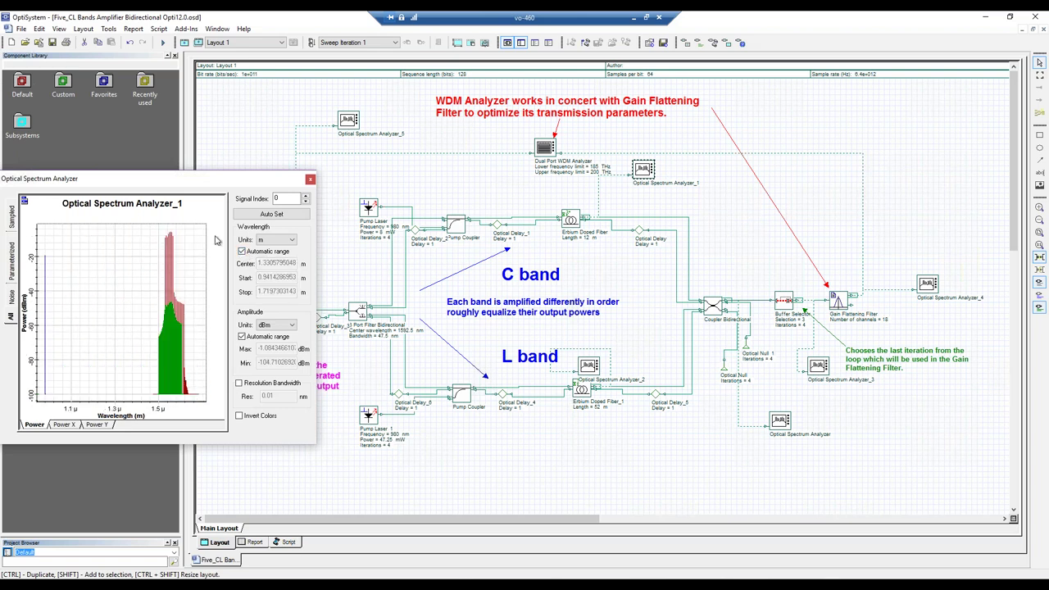
left_click_drag(237, 178, 264, 134)
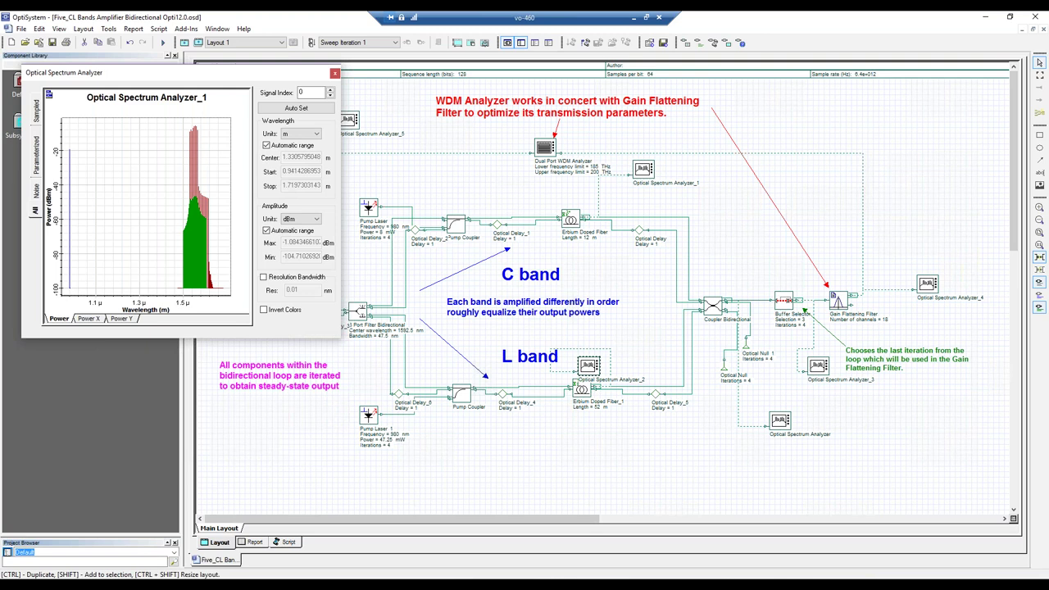
double_click(588, 366)
left_click_drag(331, 380, 294, 294)
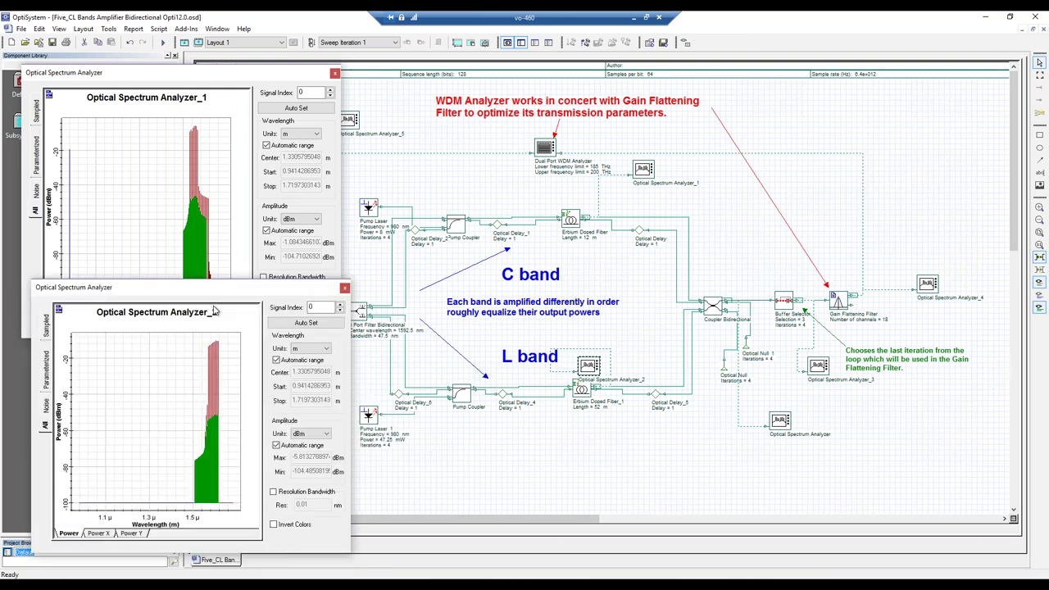
- Open the Optical Spectrum Analyzer after the bidirectional coupler beside the others and examine how level the combined spectrum's channel powers are
double_click(782, 422)
left_click_drag(510, 262, 727, 249)
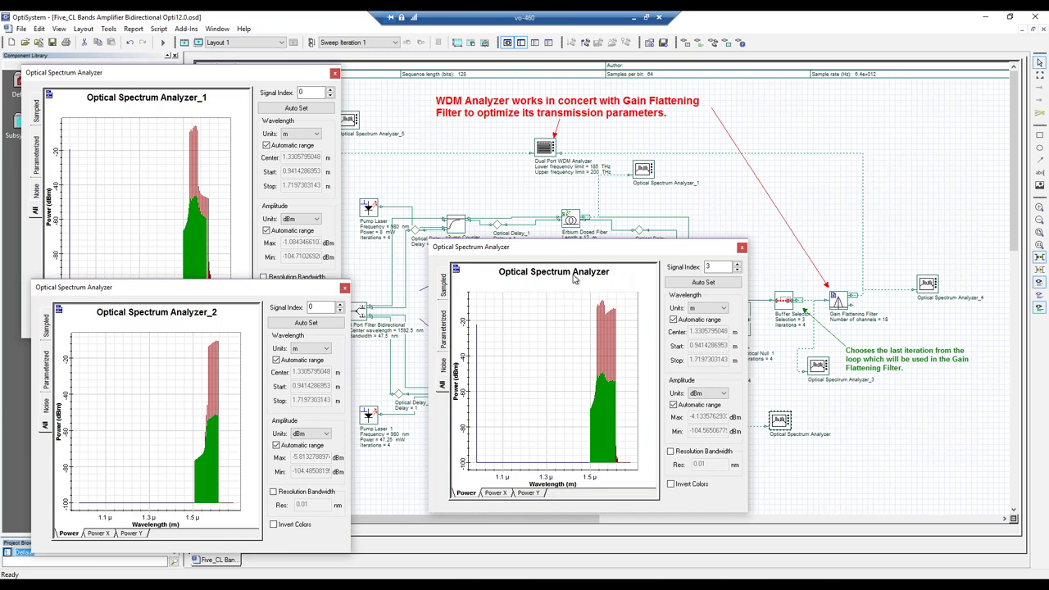
left_click_drag(656, 248, 647, 229)
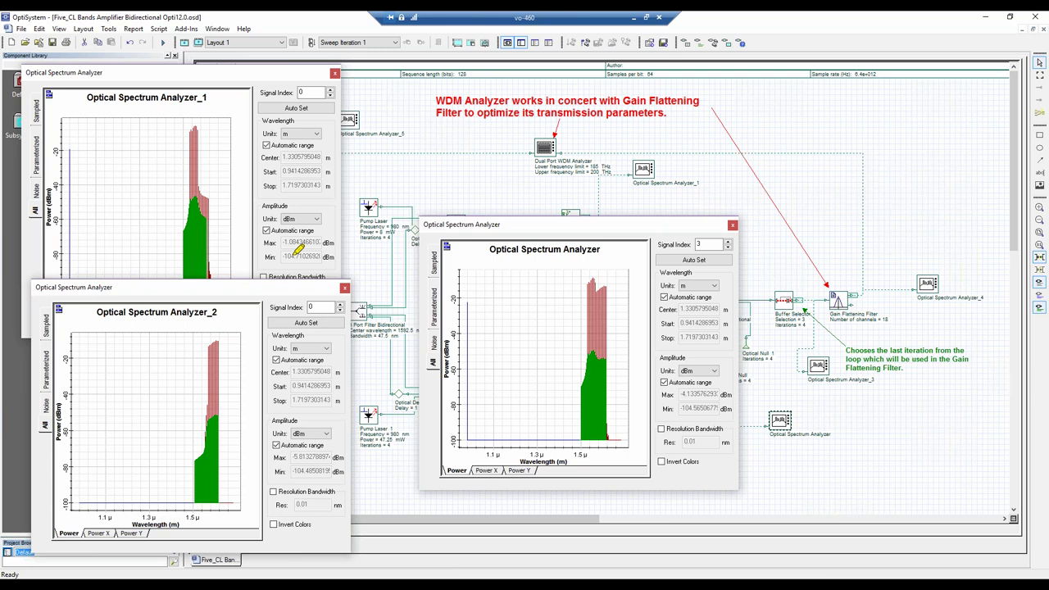
left_click_drag(573, 287, 626, 286)
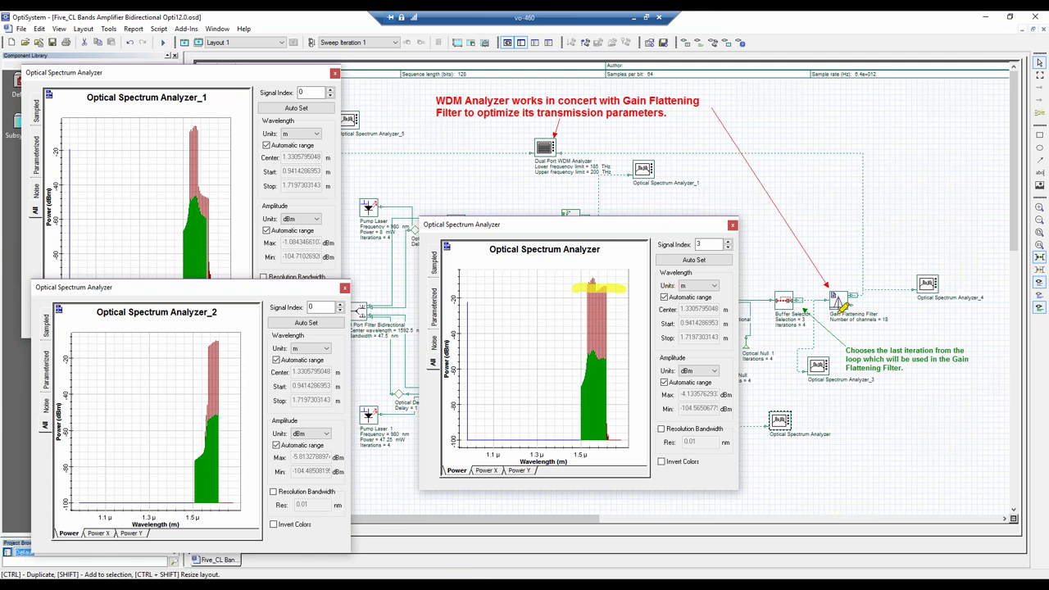
mouse_move(831, 322)
left_mouse_down()
mouse_move(850, 280)
mouse_move(824, 290)
mouse_move(829, 325)
left_mouse_up()
key("Escape")
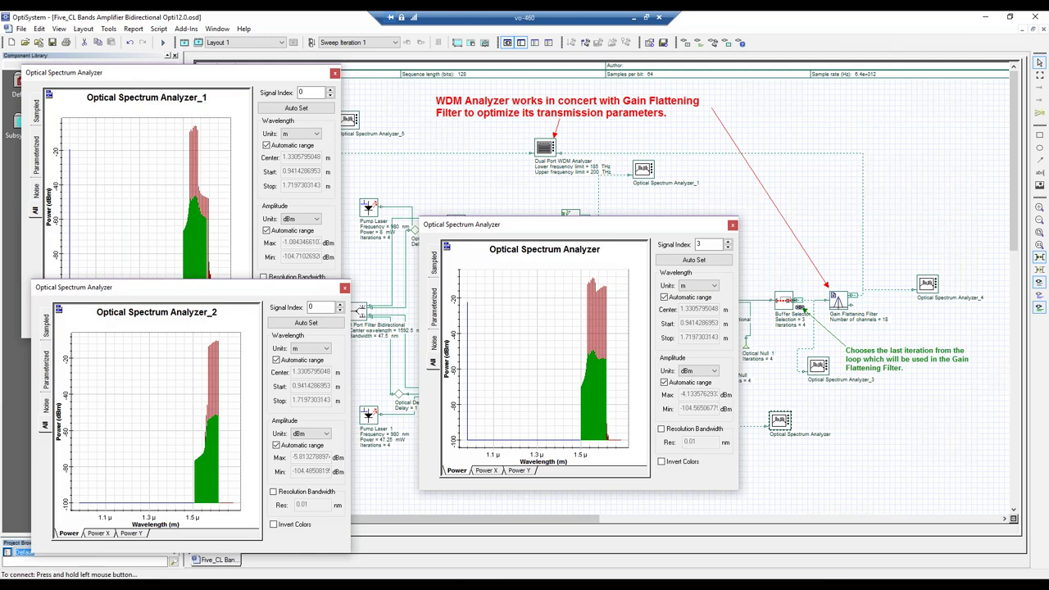
- Review the Buffer Selector's selection setting and the Gain Flattening Filter's transmission values for each channel
double_click(788, 301)
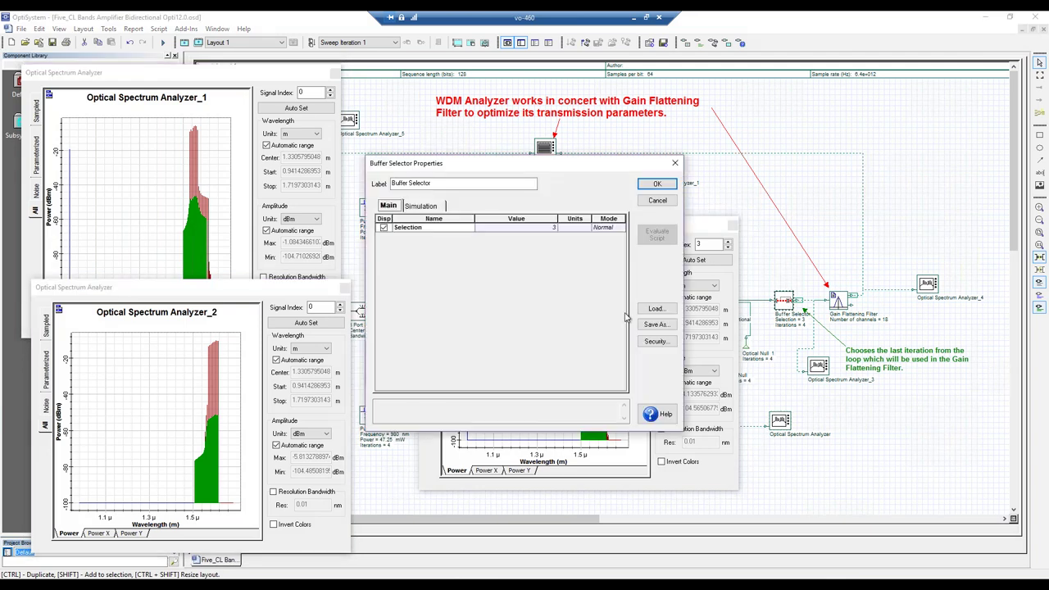
left_click(674, 163)
double_click(843, 303)
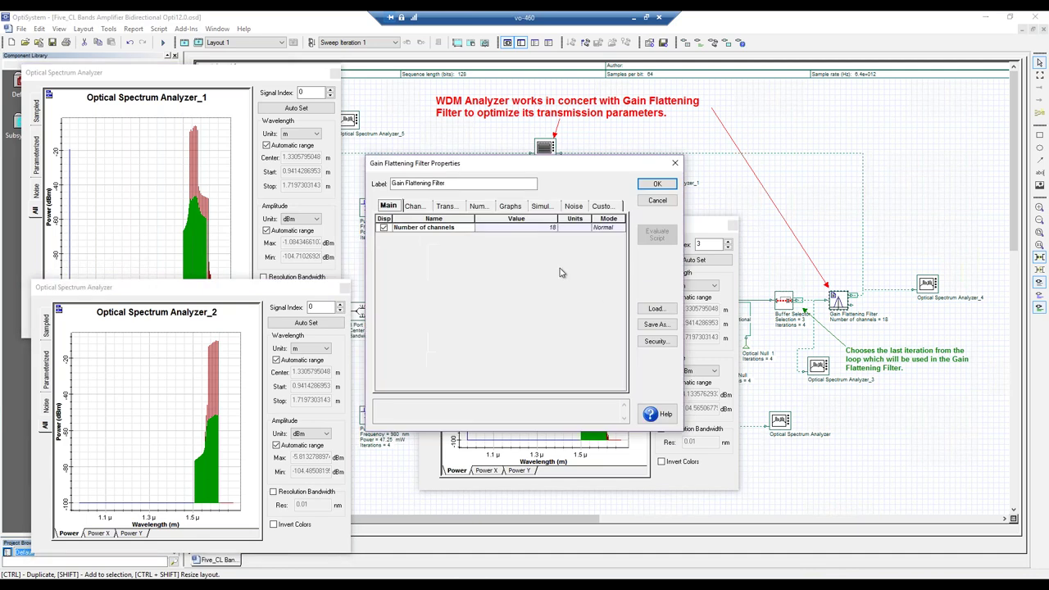
left_click(461, 209)
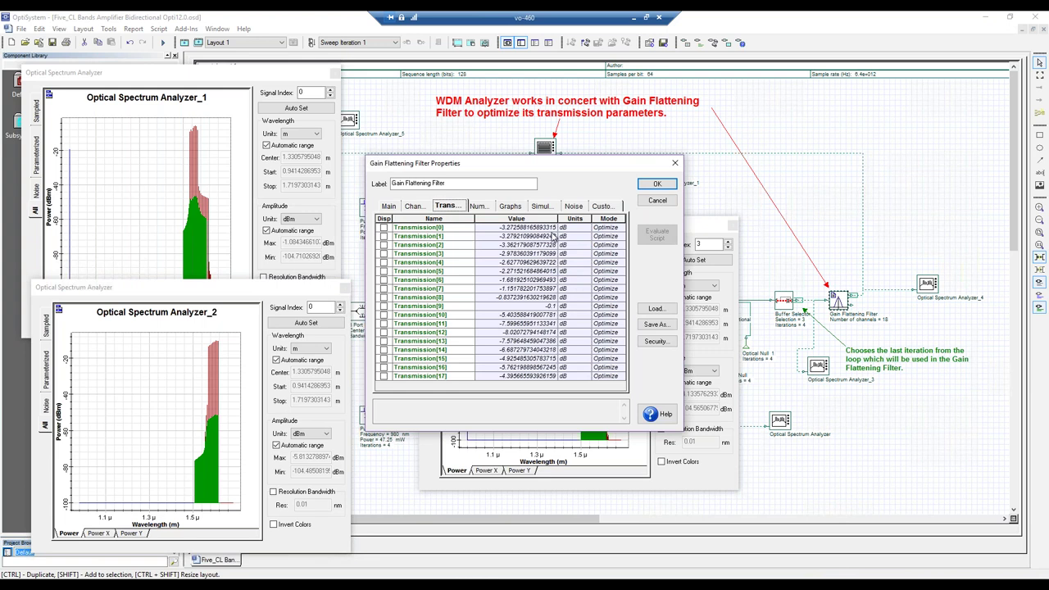
left_click(674, 163)
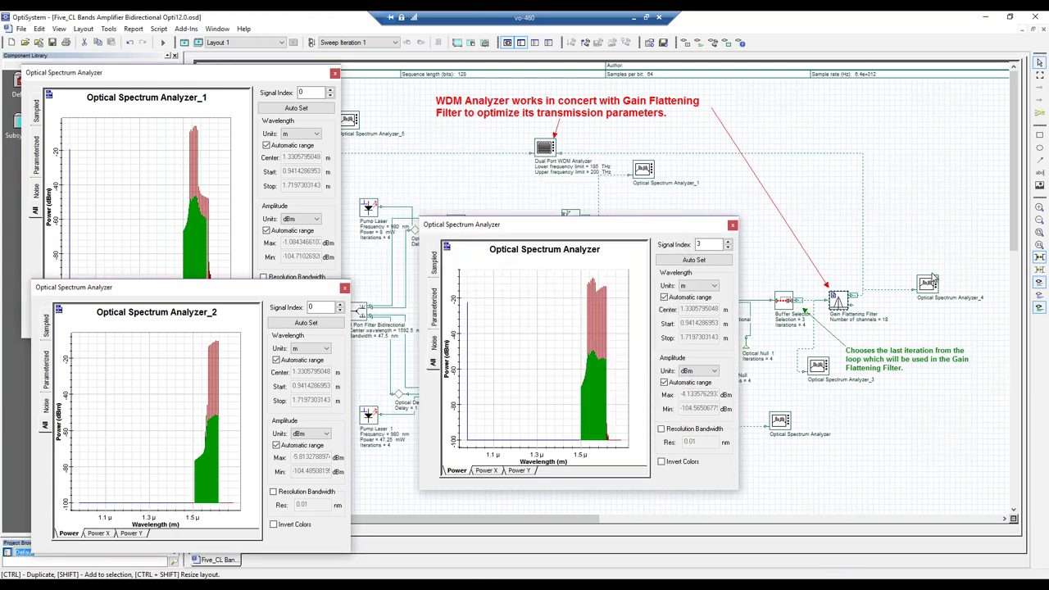
- Open Optical Spectrum Analyzer_4, compare the filtered spectrum with the combined spectrum before the filter, and close all analyzer windows
double_click(926, 284)
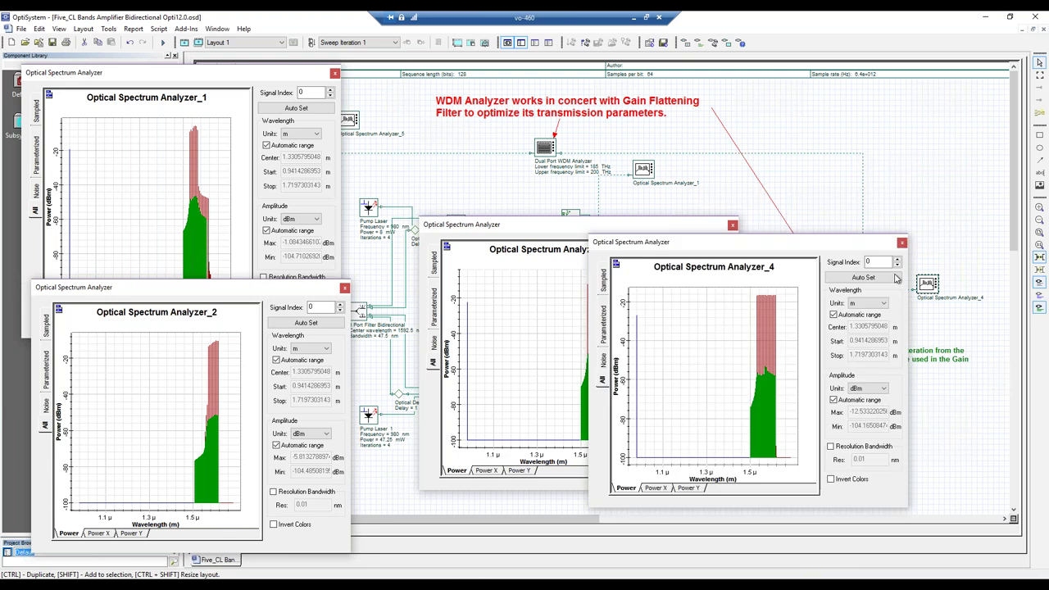
left_click_drag(824, 246, 916, 316)
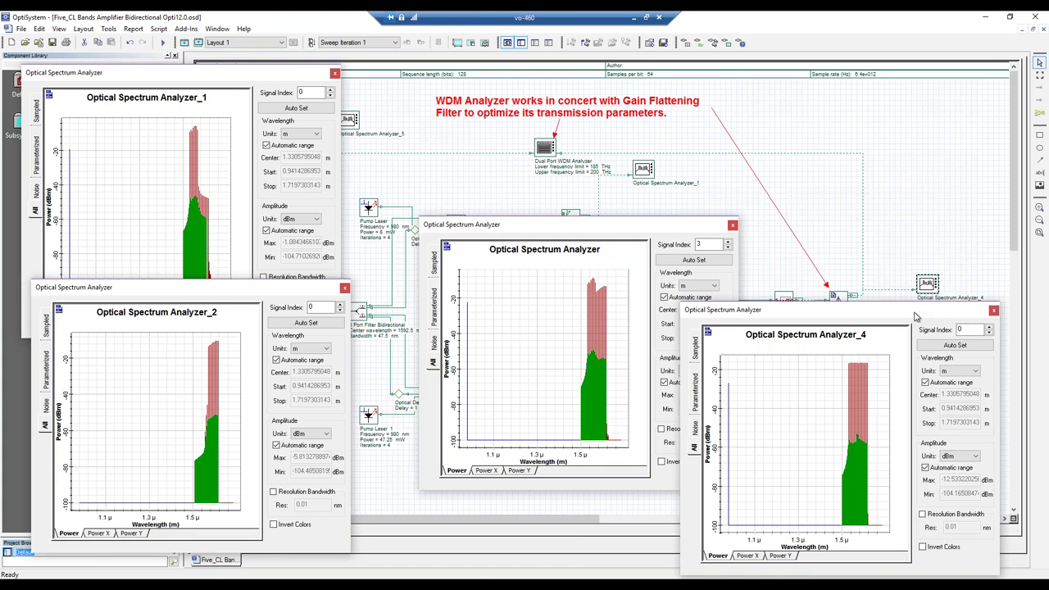
left_click_drag(934, 309, 885, 239)
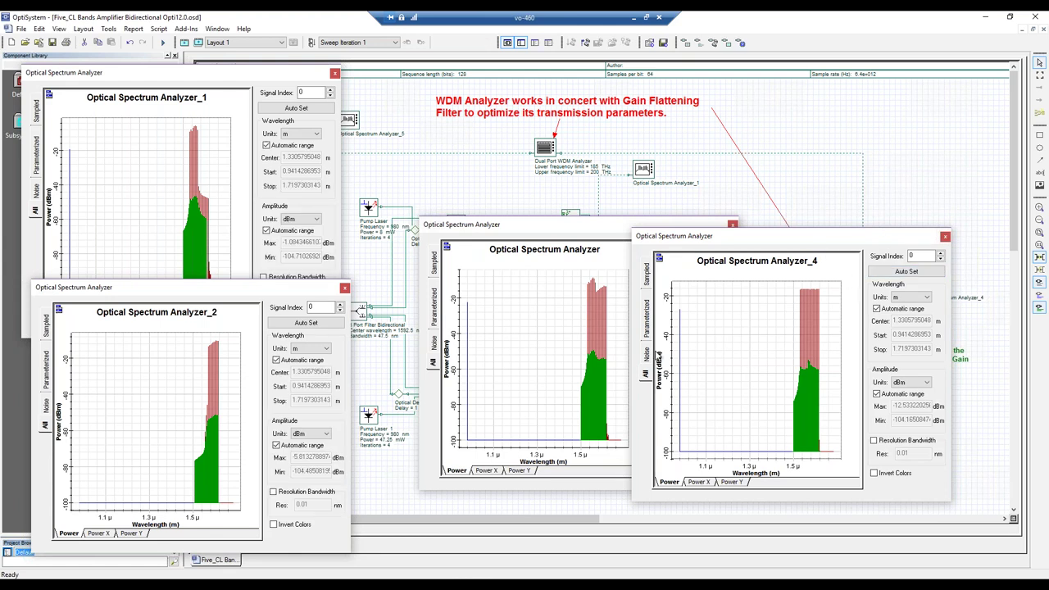
left_click_drag(859, 238, 766, 247)
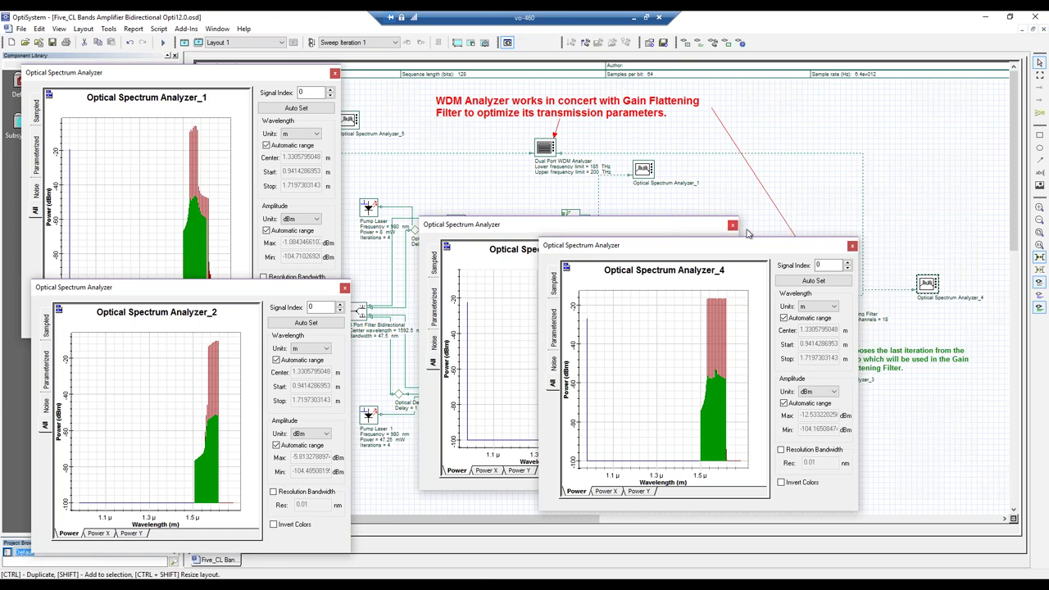
left_click(852, 245)
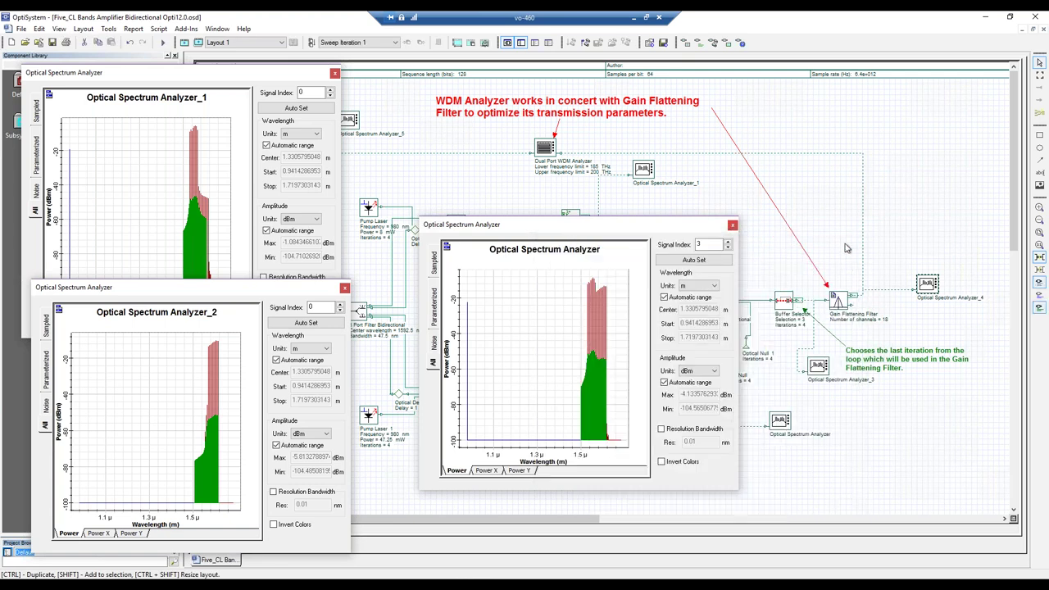
left_click(733, 226)
left_click(344, 287)
left_click(334, 73)
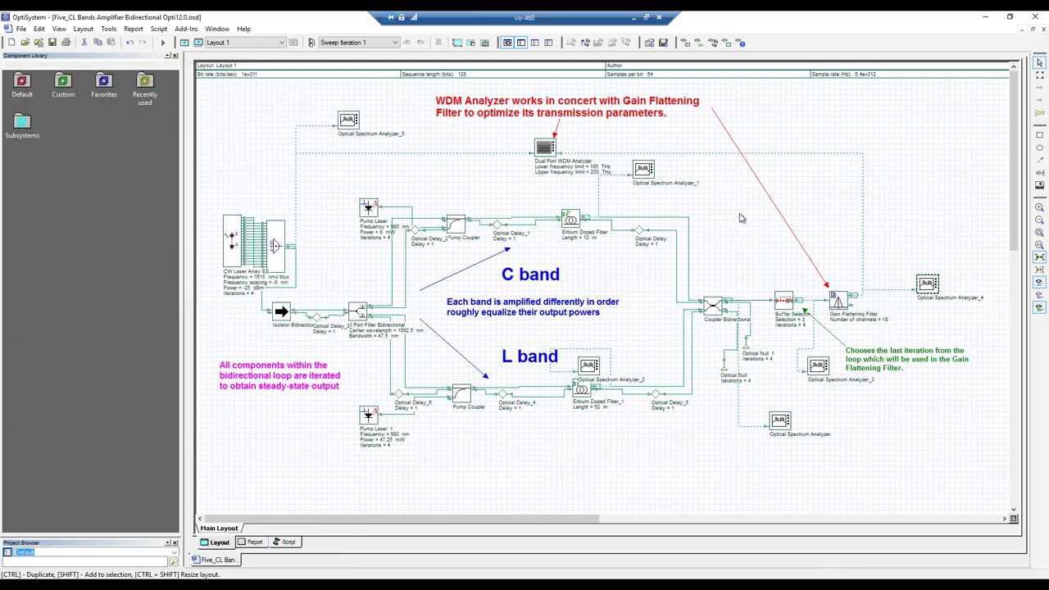
- Review the Gain FFr Optimization setup in the calculation window, including its main parameters, selected component and selected visualizer, and close the windows
left_click(163, 43)
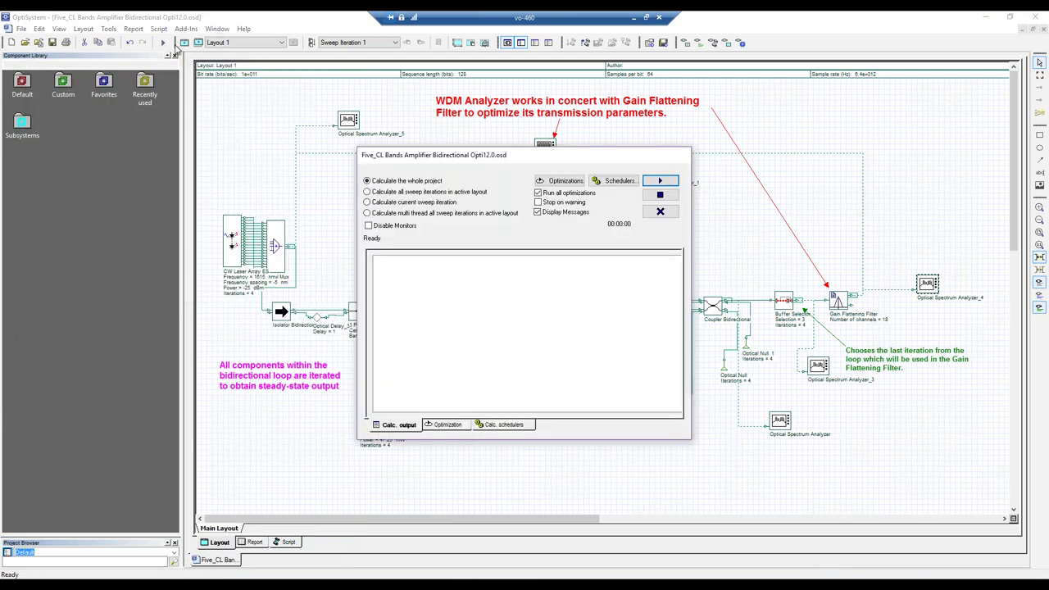
left_click(564, 181)
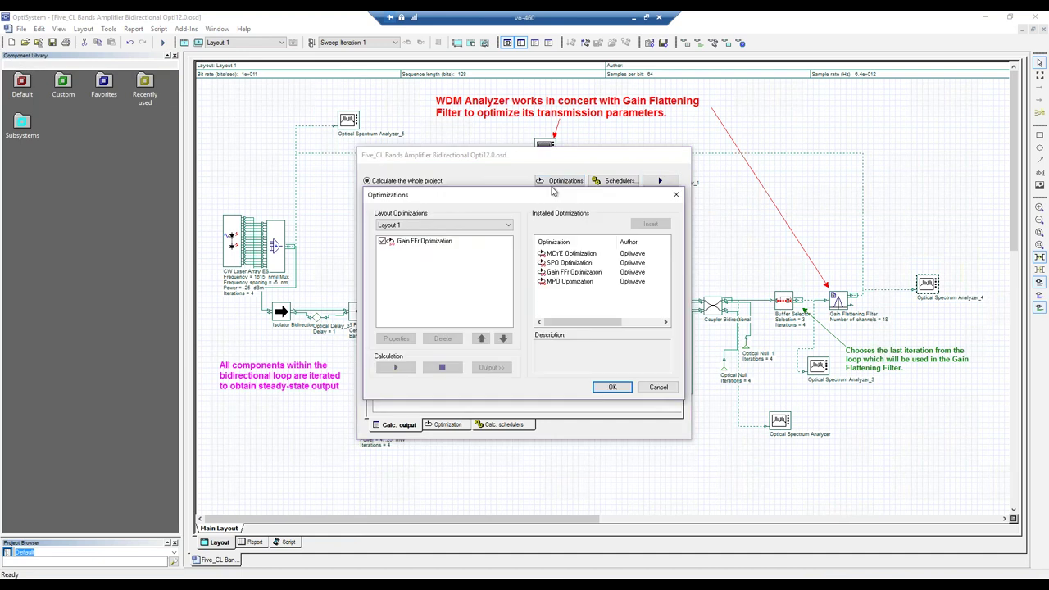
left_click(425, 242)
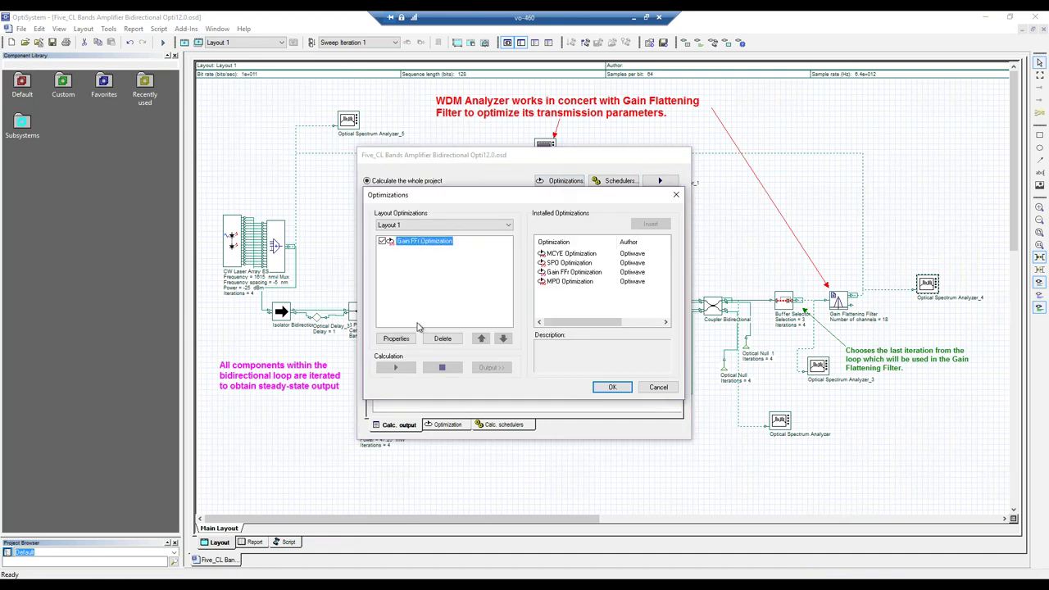
left_click(397, 338)
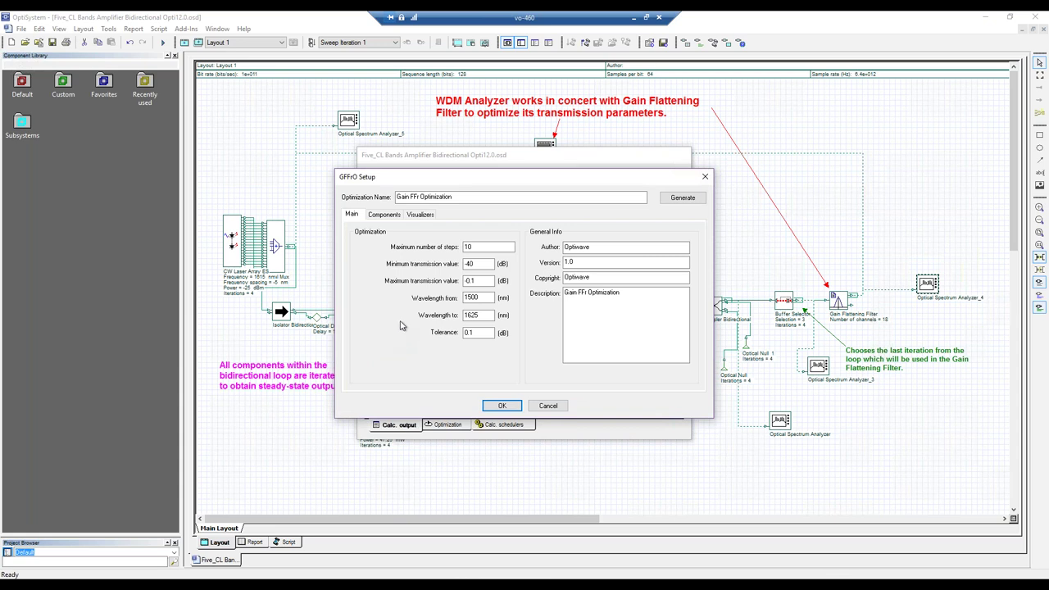
left_click(385, 214)
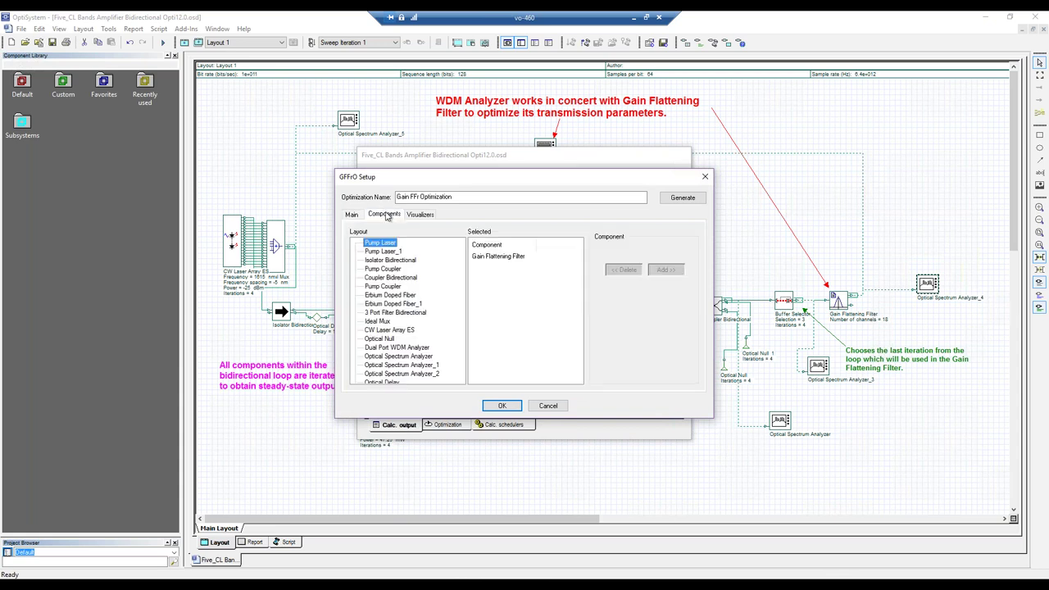
left_click(513, 256)
left_click(423, 215)
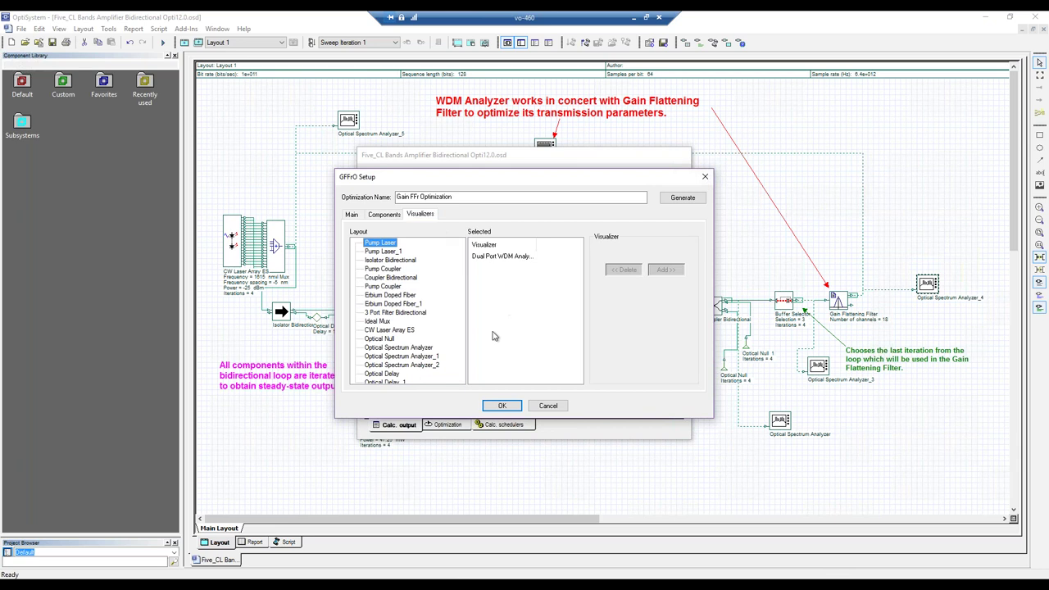
left_click(517, 411)
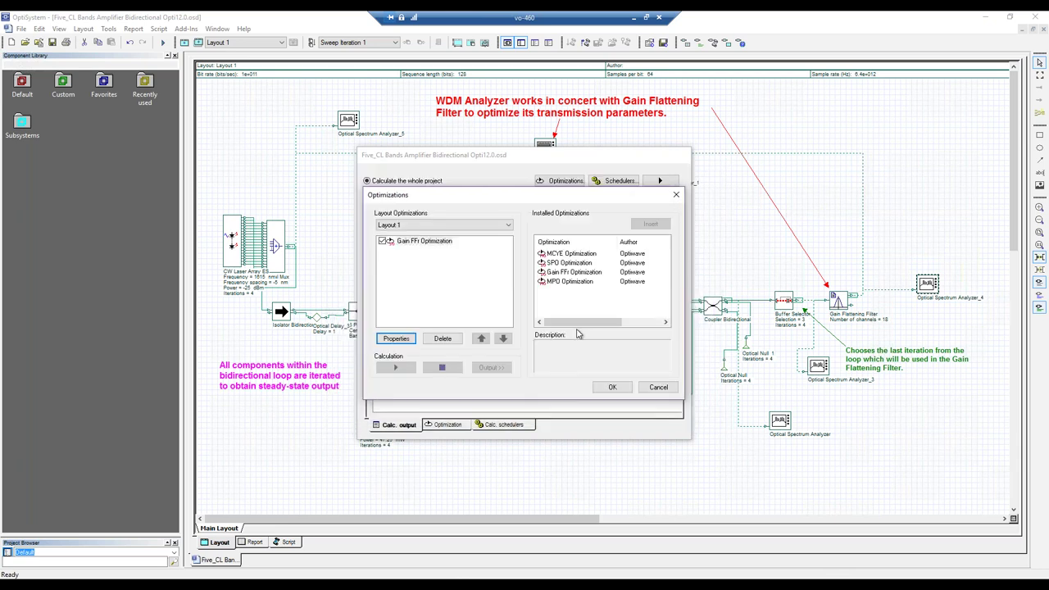
left_click(676, 194)
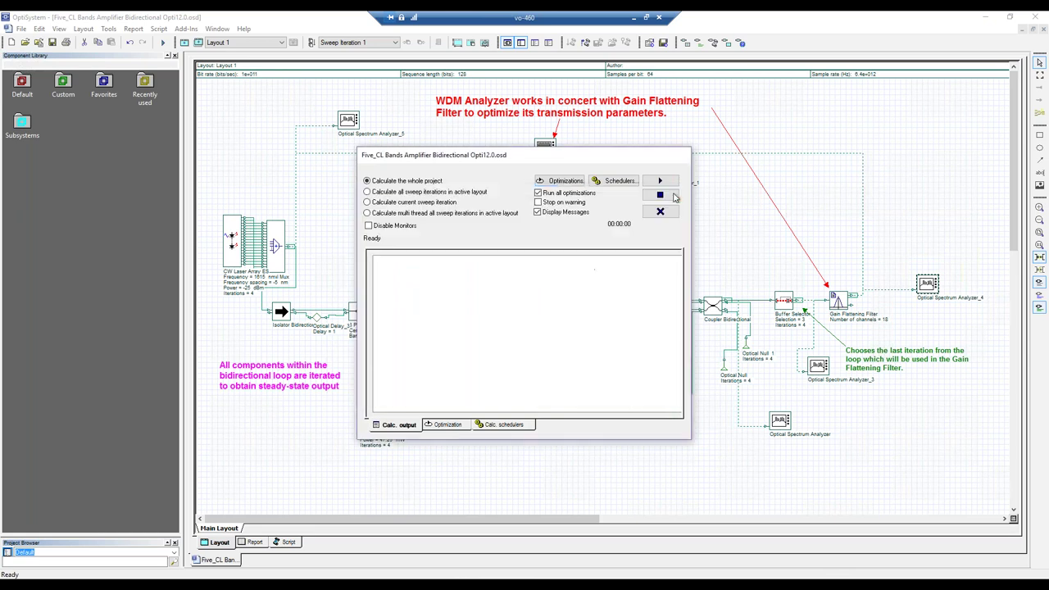
left_click(660, 212)
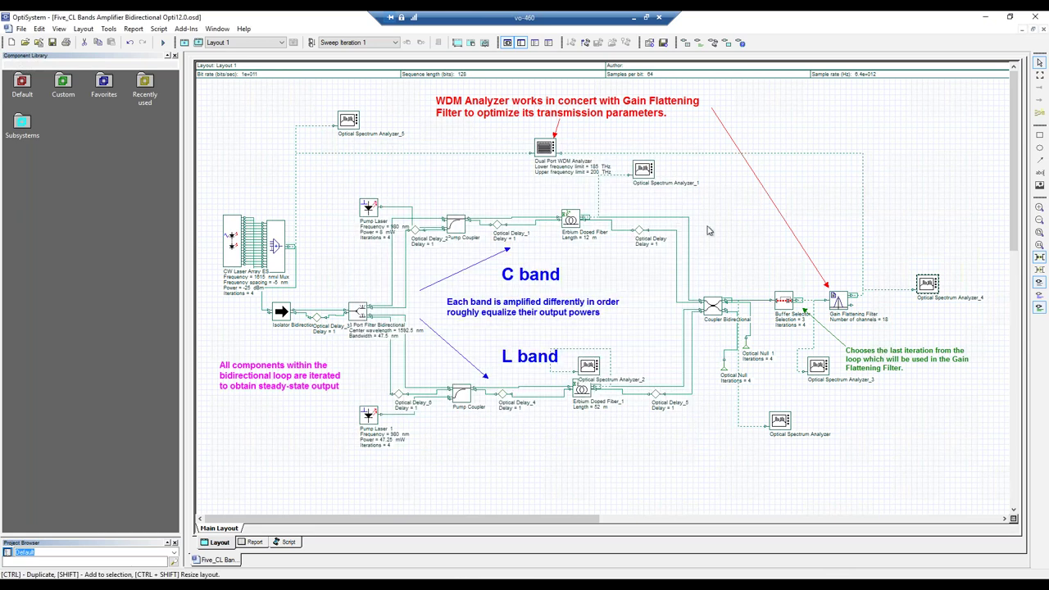
- Reopen Optical Spectrum Analyzer_4, re-examine the channel powers after the Gain Flattening Filter, and close its window
double_click(931, 284)
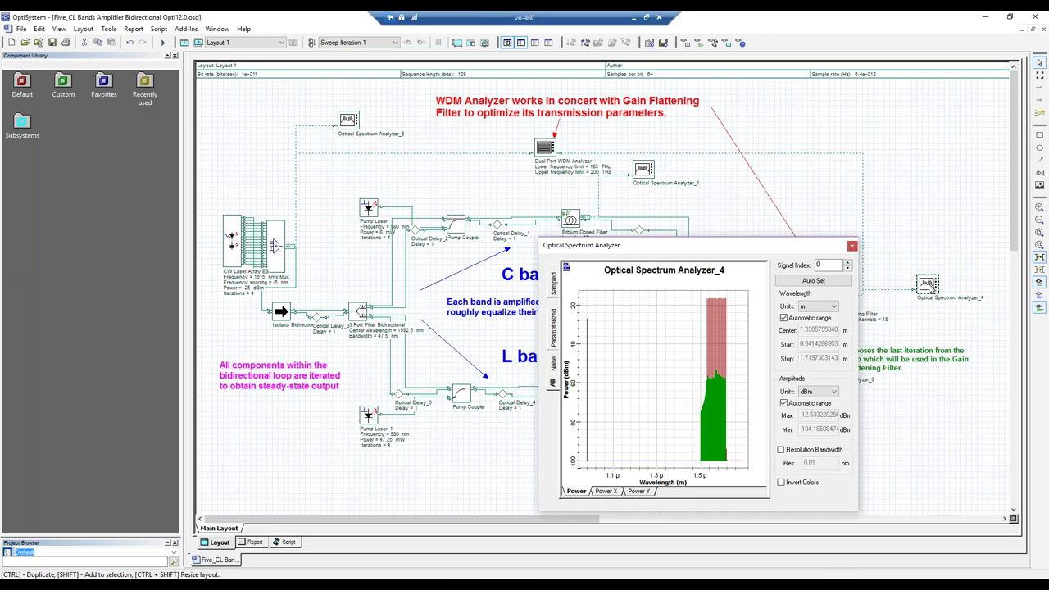
left_click_drag(828, 247, 688, 208)
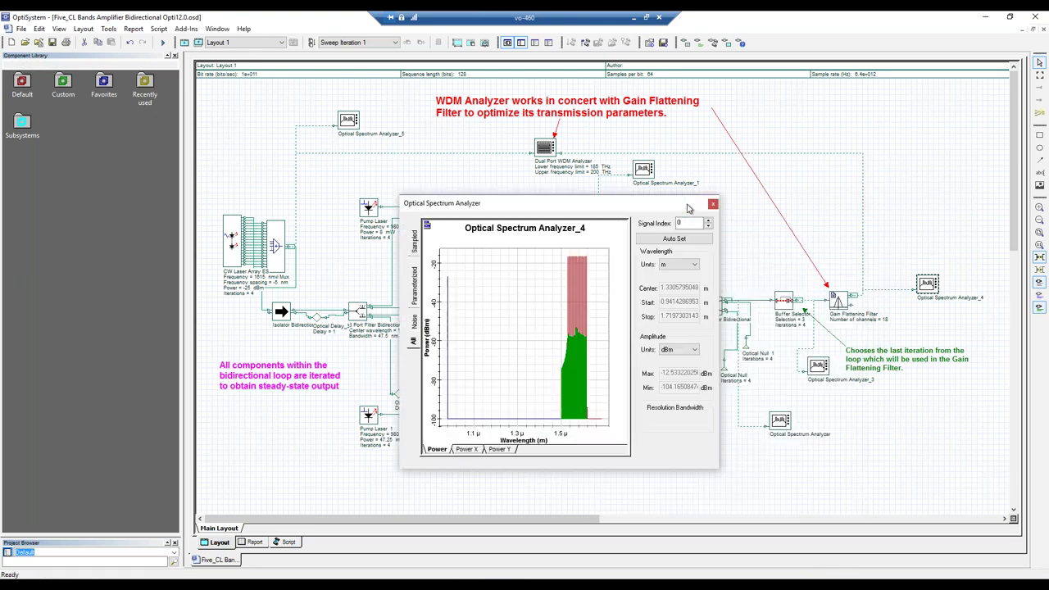
left_click(713, 204)
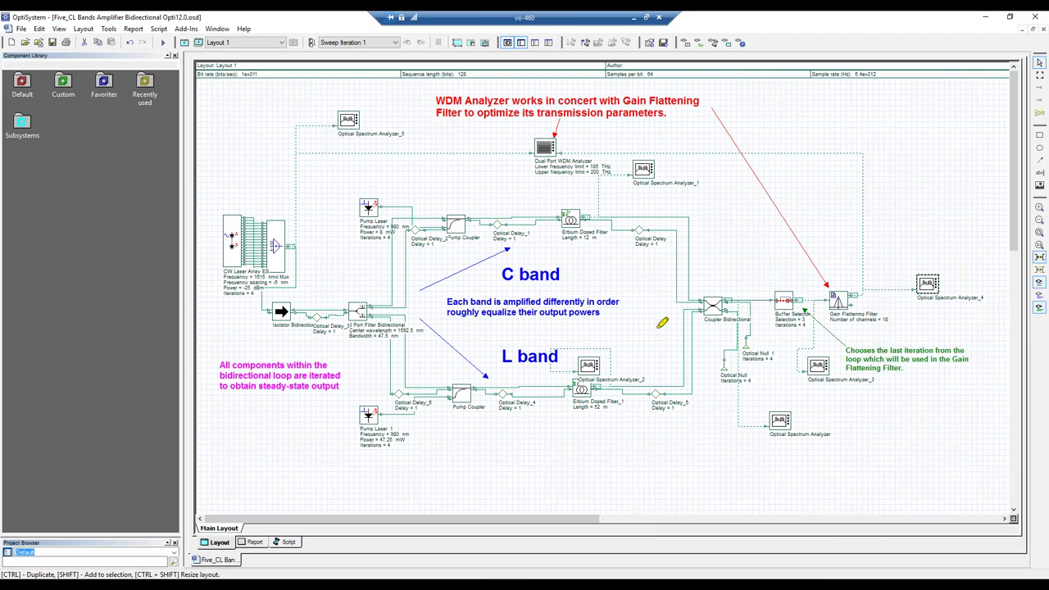
- Mark the Buffer Selector, and set the signal Iterations to 4 in the Layout 1 parameters
mouse_move(788, 276)
left_mouse_down()
mouse_move(760, 301)
mouse_move(779, 333)
mouse_move(803, 313)
mouse_move(793, 272)
left_mouse_up()
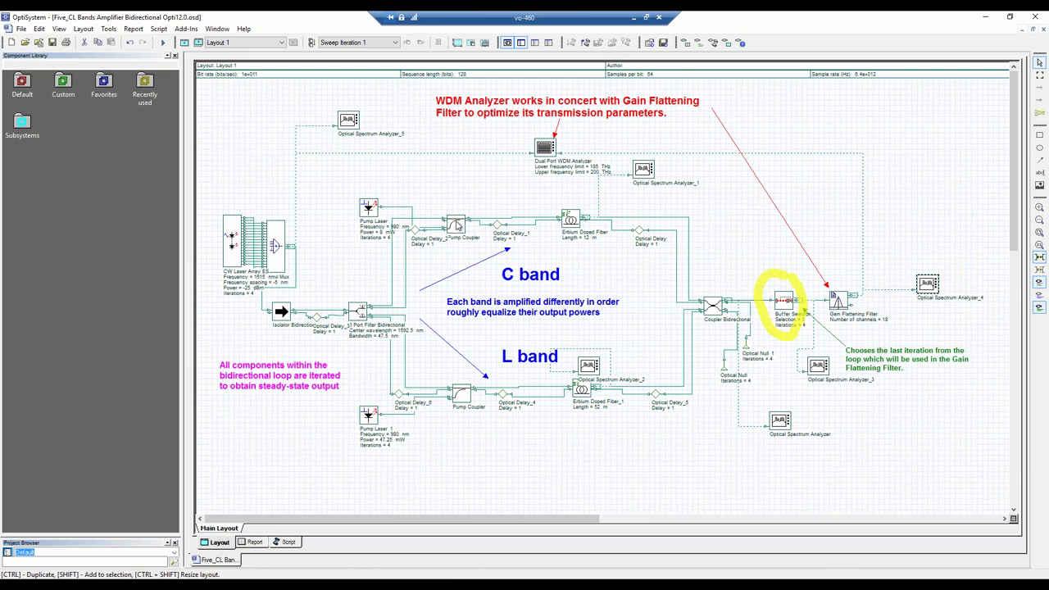
double_click(412, 115)
left_click(437, 205)
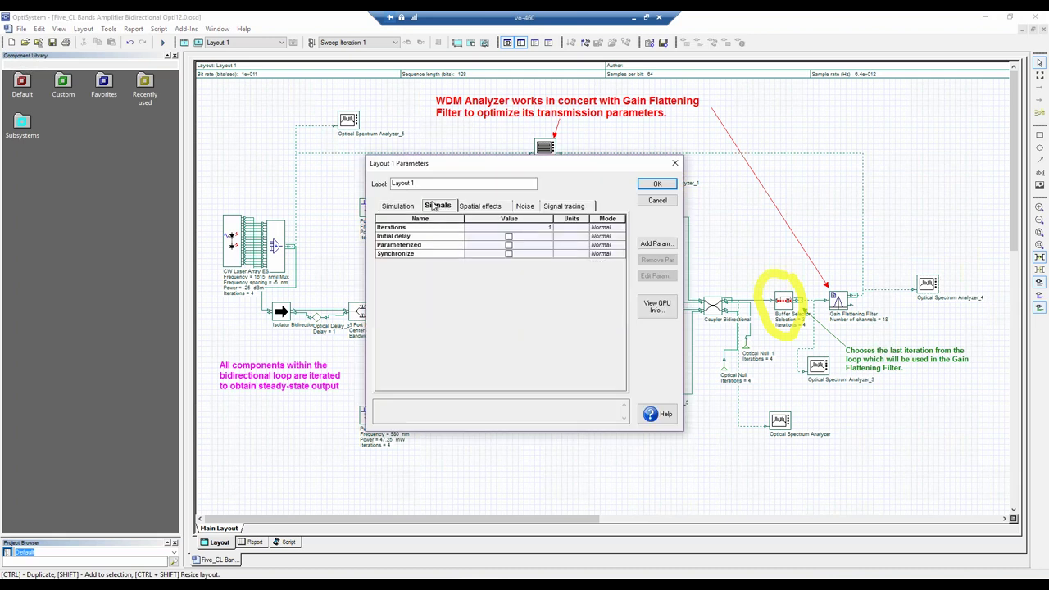
left_click(399, 208)
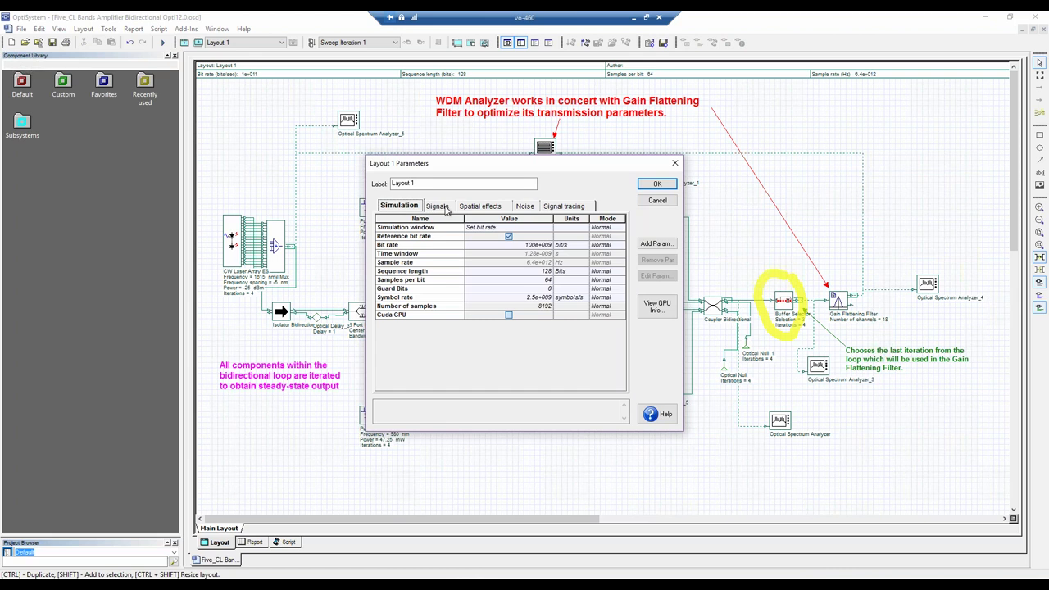
left_click(438, 206)
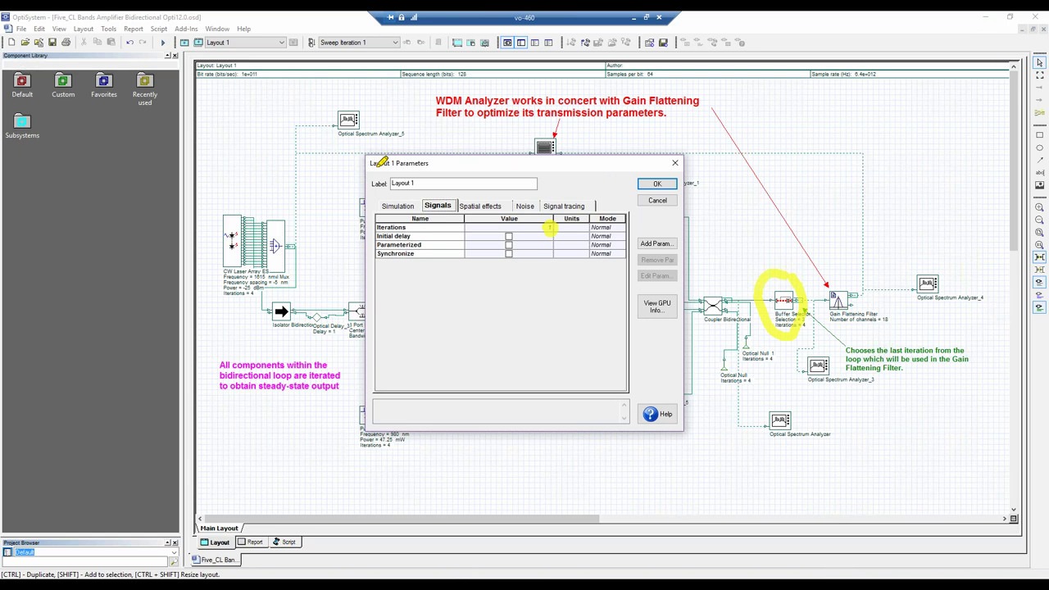
key("Escape")
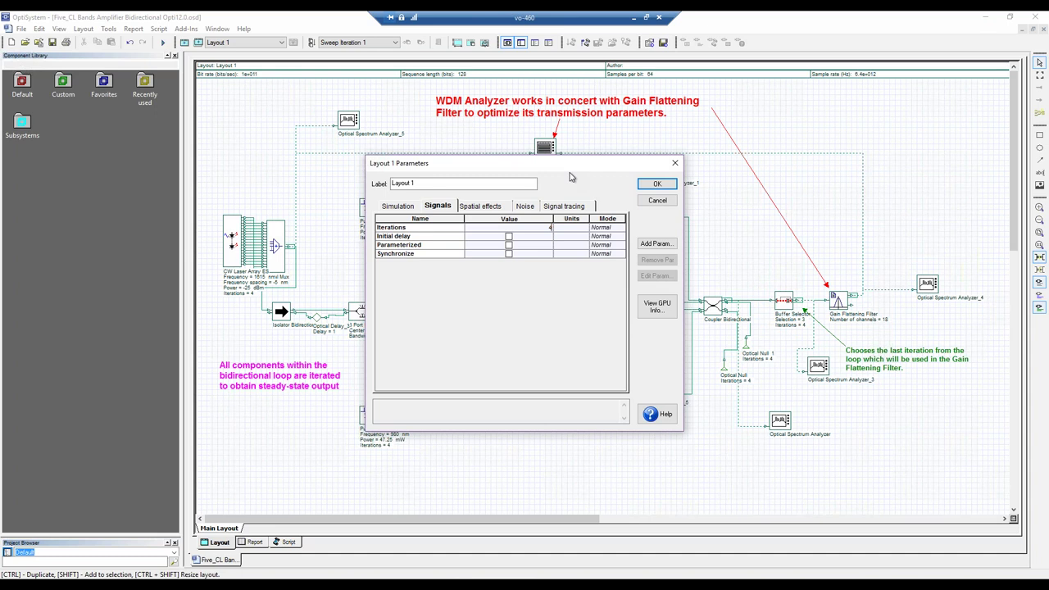
left_click(648, 183)
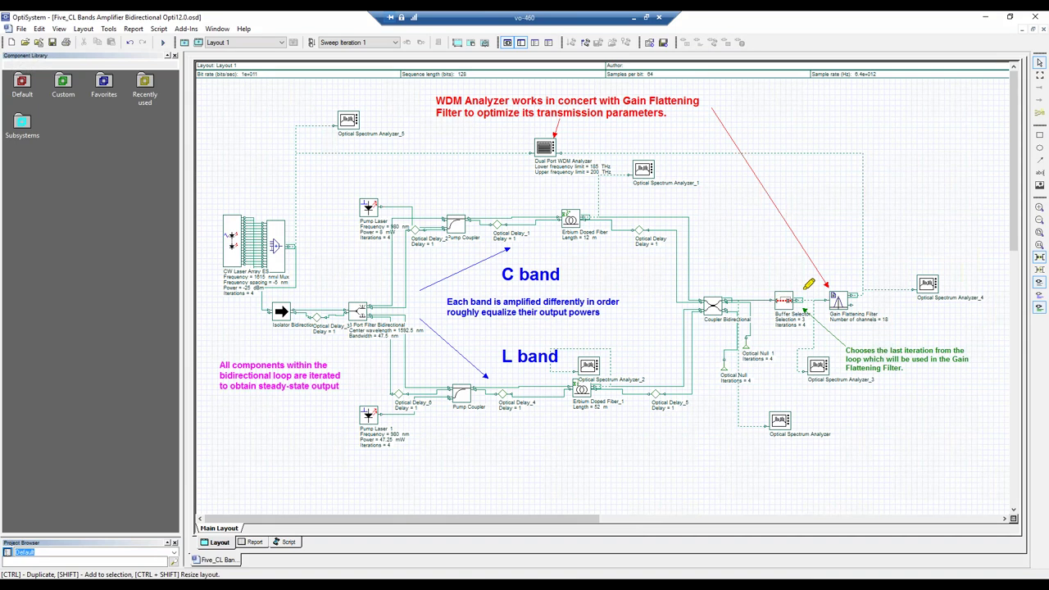
- Highlight the Buffer Selector, the C-band optical delays and the Optical Null while examining the bidirectional loop, and clear the markings
mouse_move(783, 278)
left_mouse_down()
mouse_move(757, 321)
mouse_move(780, 337)
mouse_move(815, 322)
mouse_move(807, 280)
left_mouse_up()
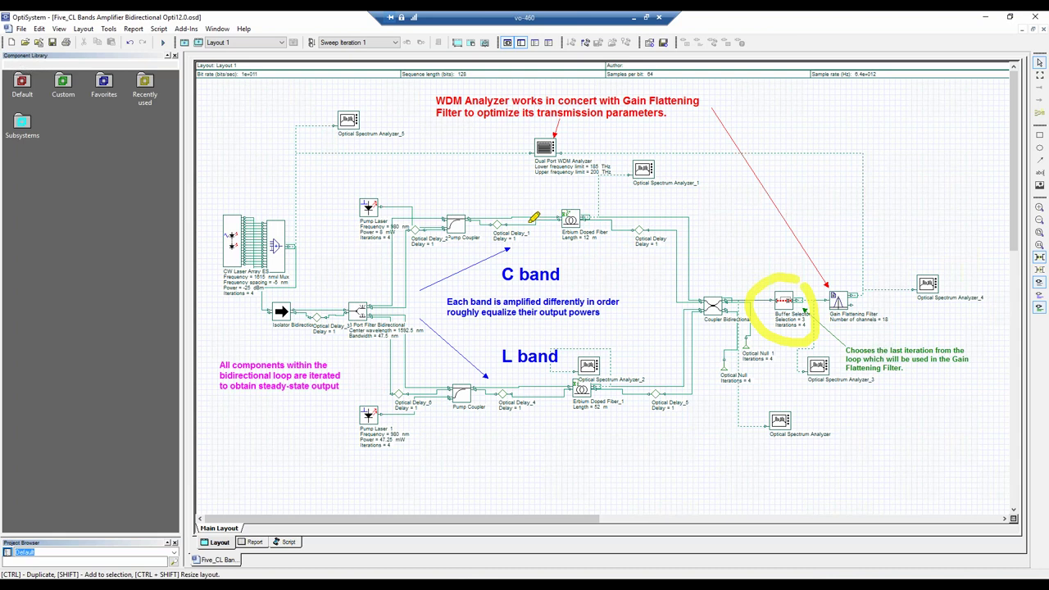
left_click_drag(489, 211, 528, 222)
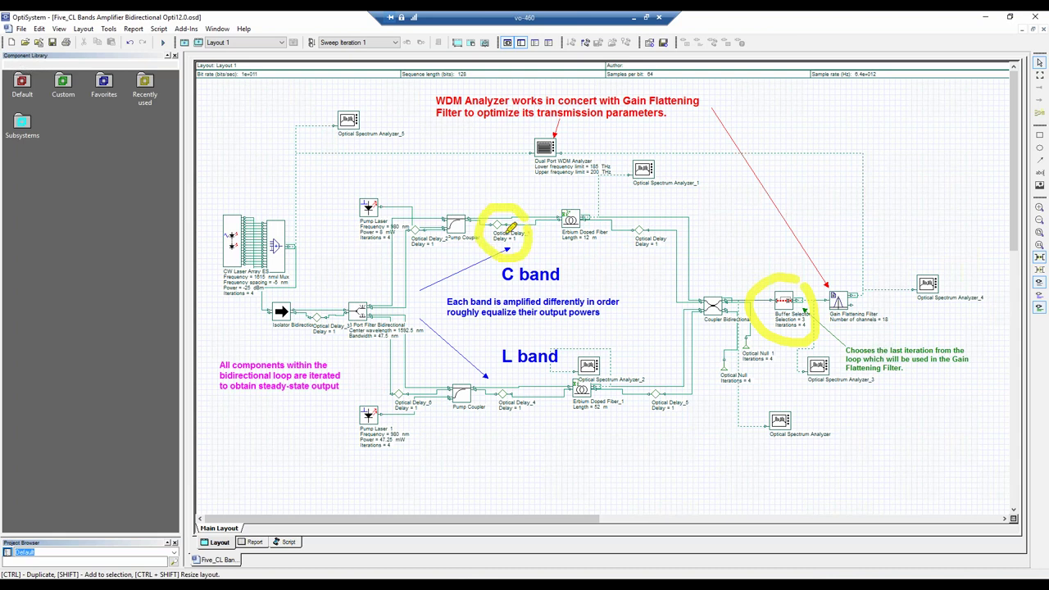
mouse_move(644, 217)
left_mouse_down()
mouse_move(620, 235)
mouse_move(631, 249)
mouse_move(652, 250)
mouse_move(651, 216)
left_mouse_up()
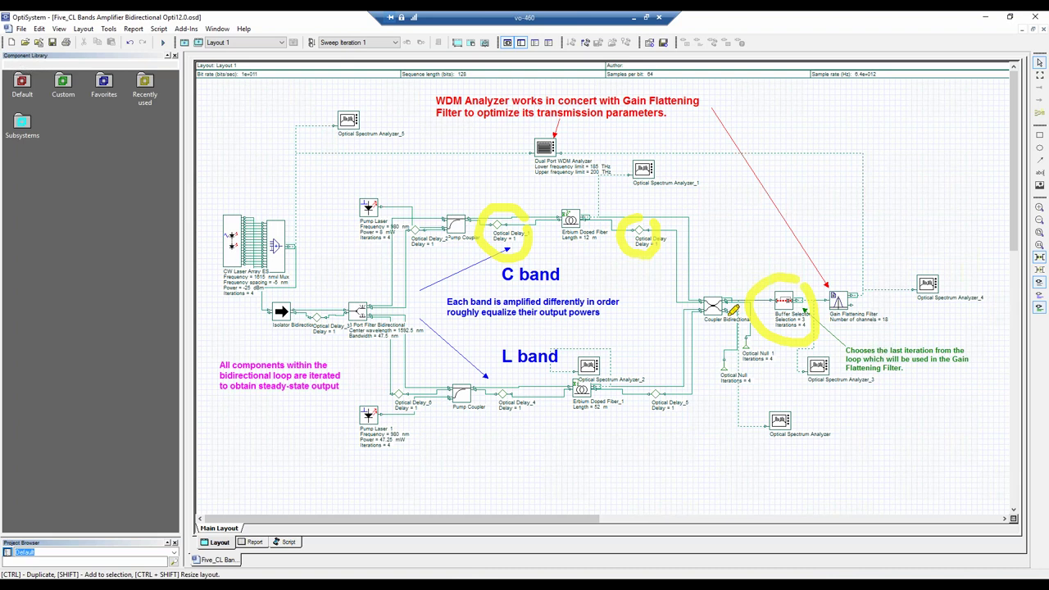
left_click_drag(719, 381, 728, 336)
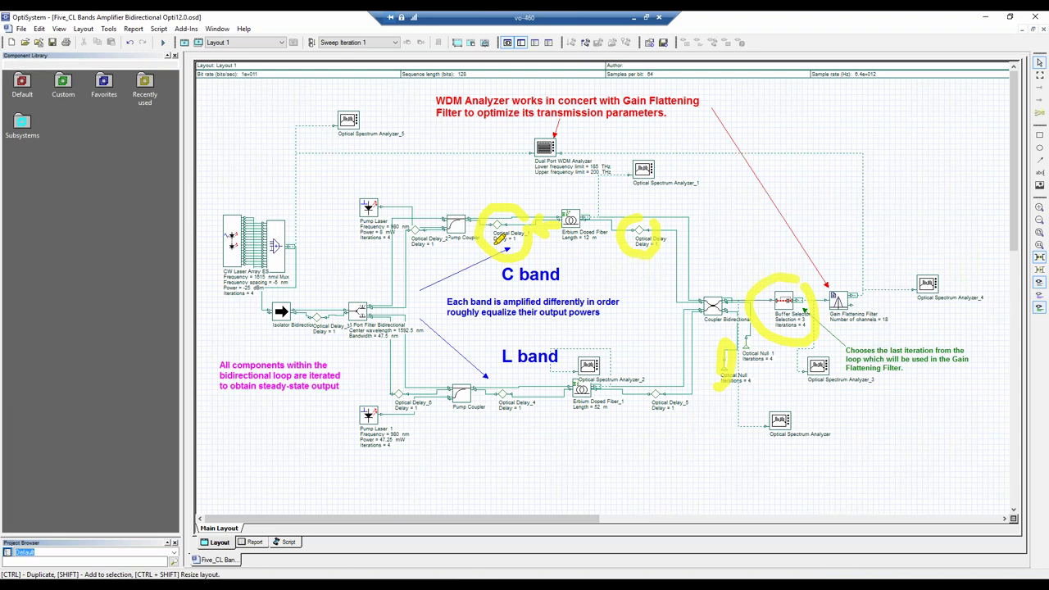
key("Escape")
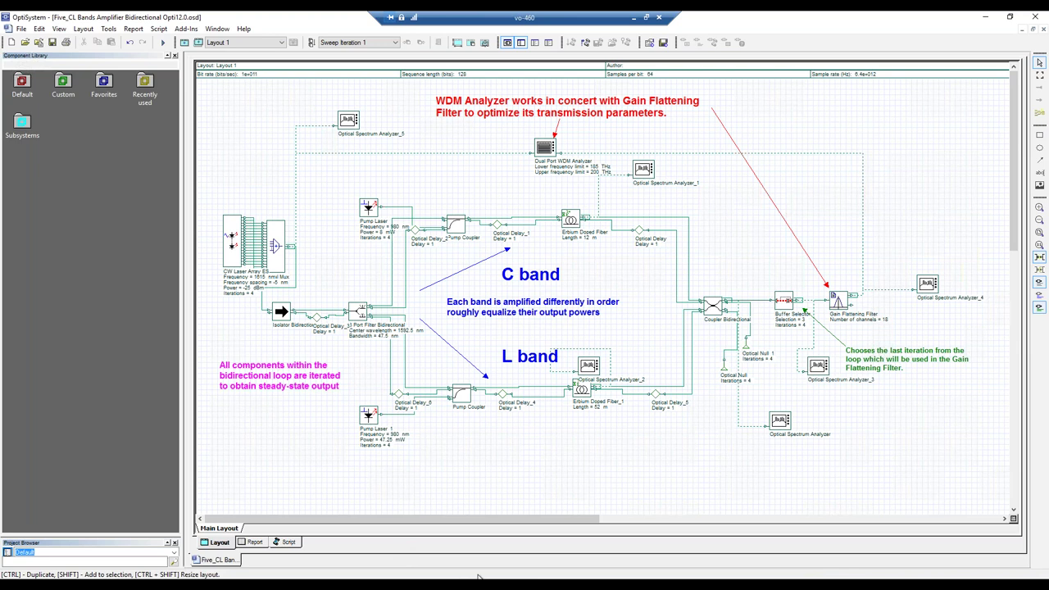
- Switch to the Six__Spatial-Mode-Demultiplexing-Amplification project and browse the Multimode Library's Amplifiers folder, including its Depreciated components
mouse_move(760, 565)
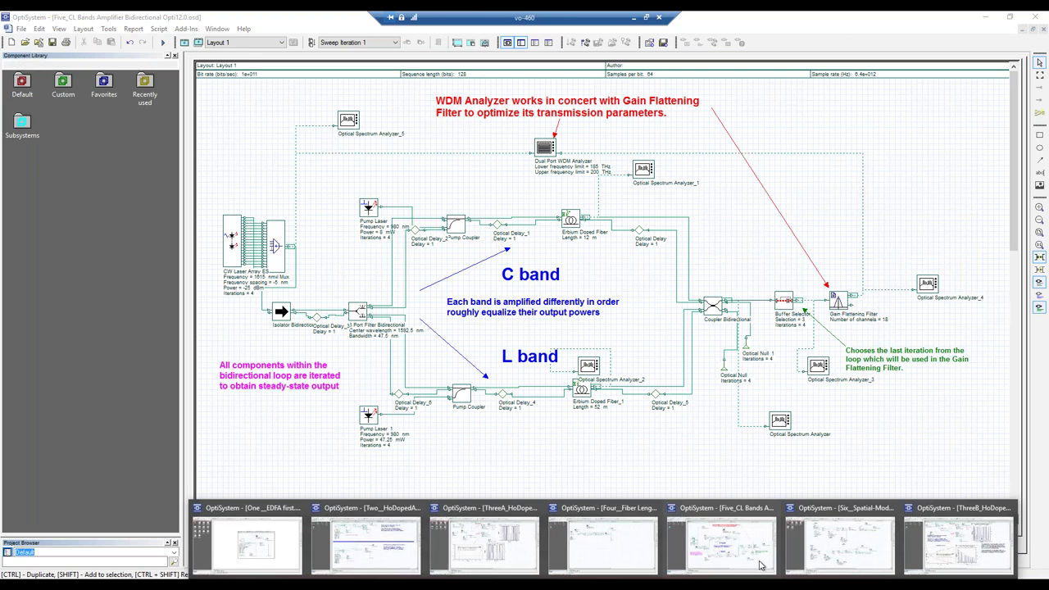
left_click(808, 561)
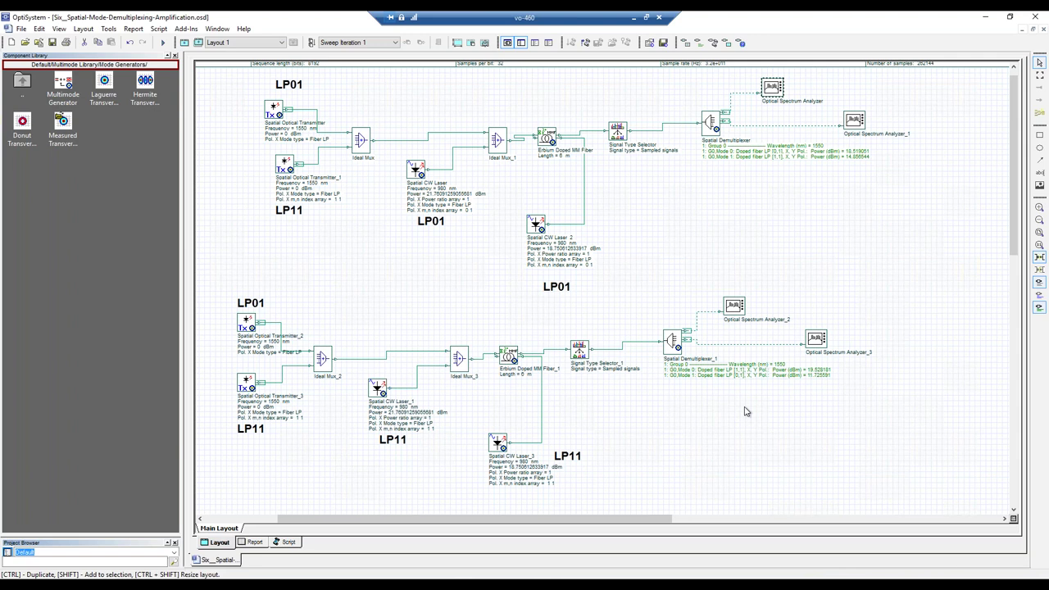
double_click(24, 84)
double_click(26, 84)
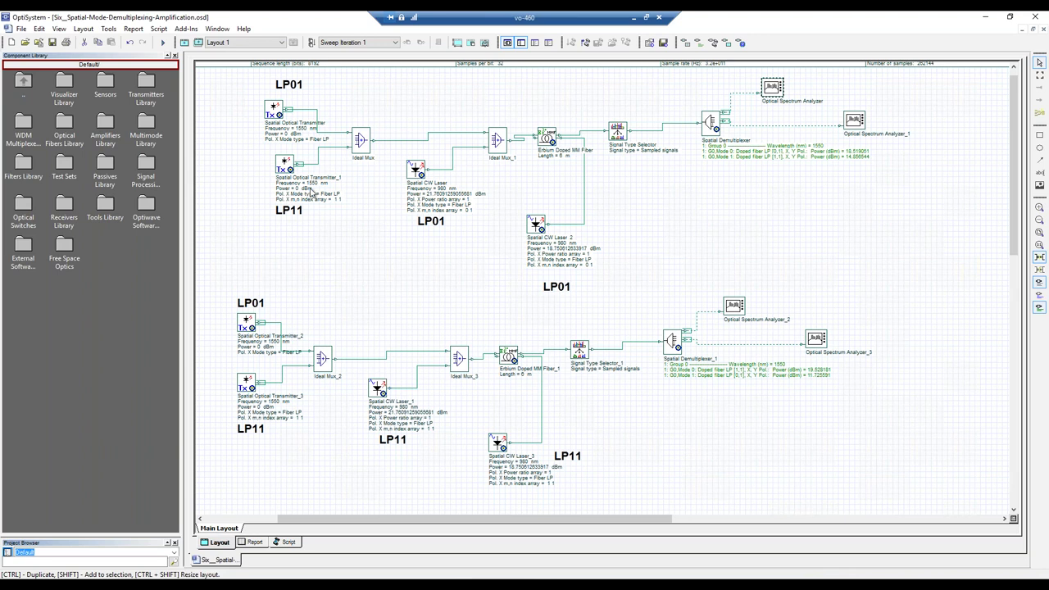
double_click(148, 125)
double_click(63, 82)
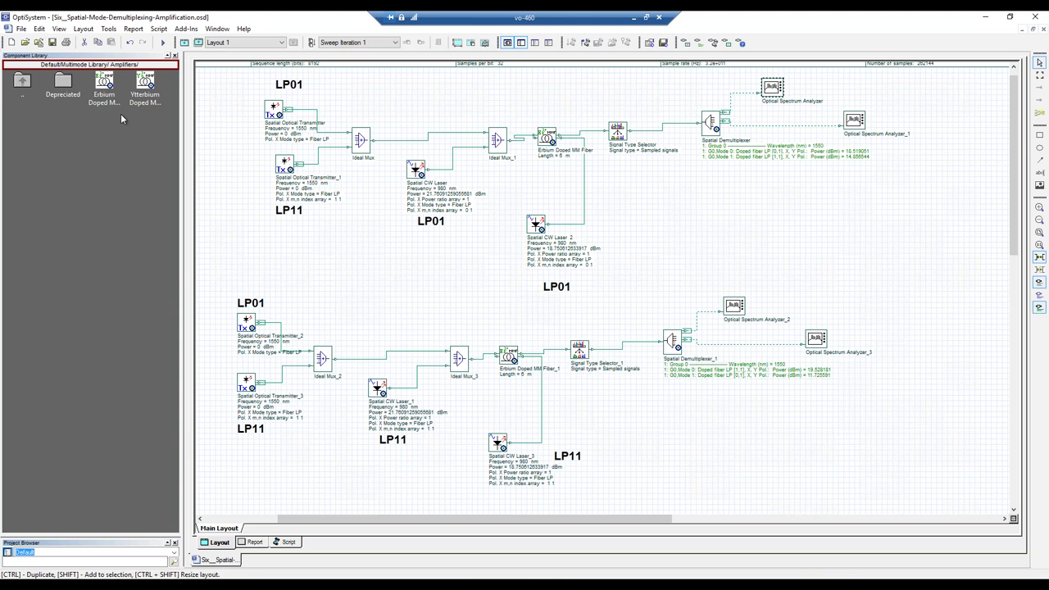
left_click(61, 86)
double_click(61, 85)
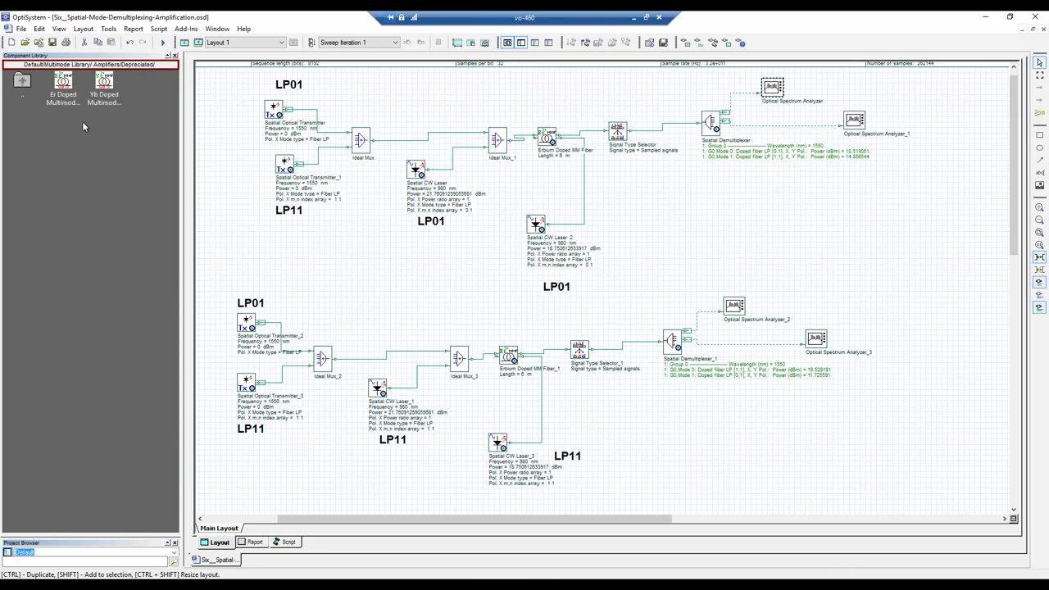
double_click(22, 80)
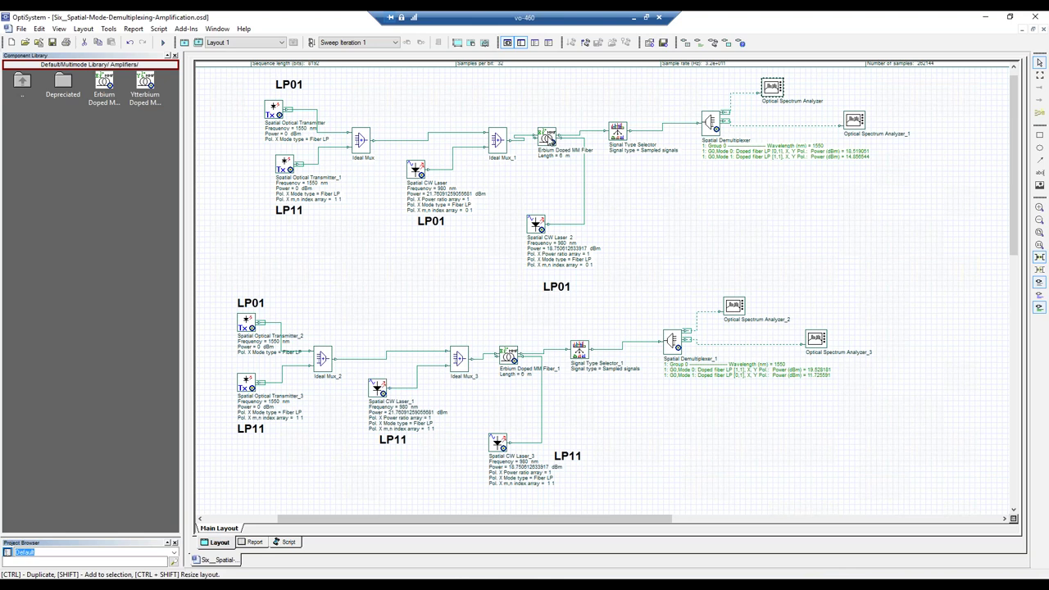
- Review the enhanced and main parameters of the upper circuit's Erbium Doped MM Fiber, and close its properties
left_click(546, 138)
double_click(547, 137)
left_click(451, 206)
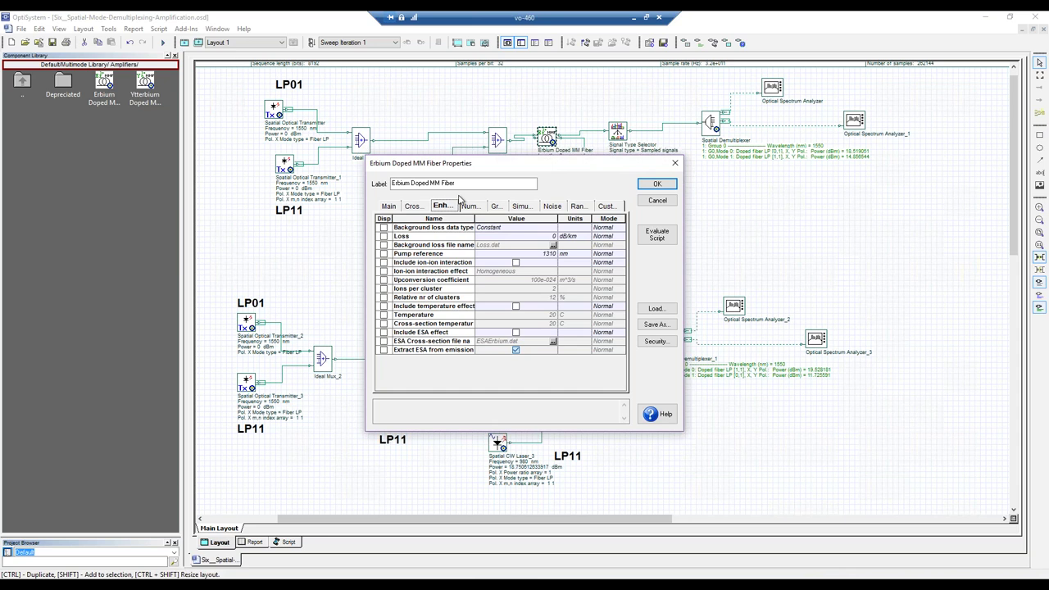
left_click(388, 209)
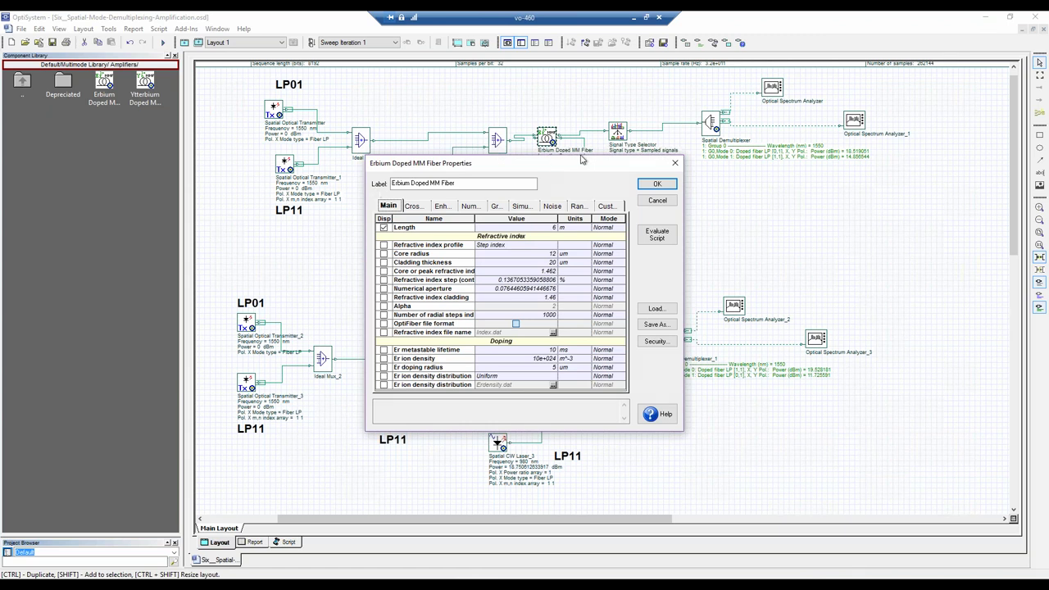
left_click(674, 162)
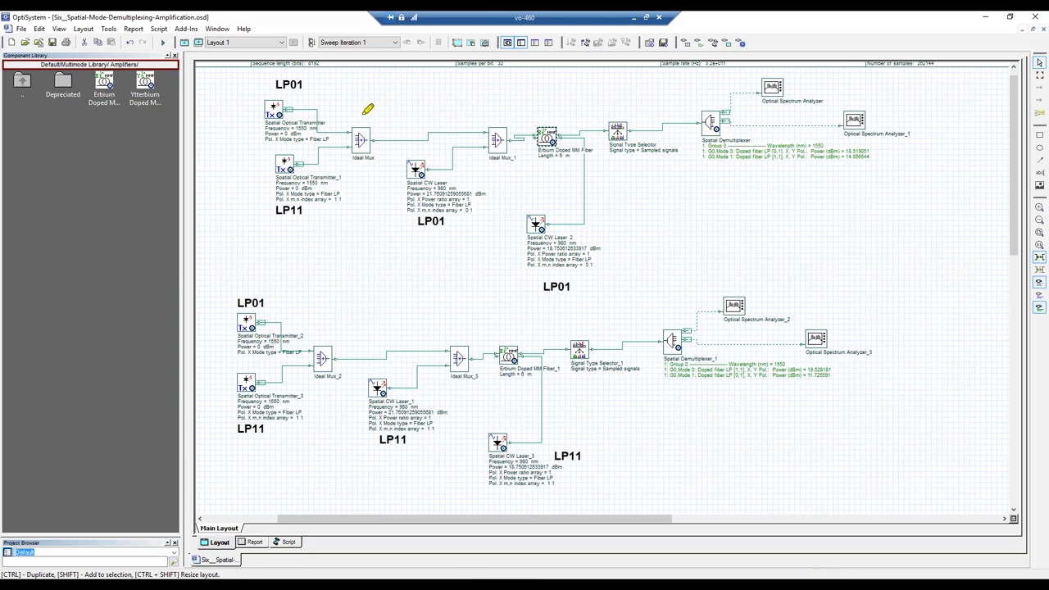
- Highlight the upper circuit's two spatial transmitters, their path to Ideal Mux_1 and the Spatial CW Laser, and clear the markings
mouse_move(267, 82)
left_mouse_down()
mouse_move(254, 177)
mouse_move(359, 201)
mouse_move(380, 109)
mouse_move(402, 130)
mouse_move(478, 136)
left_mouse_up()
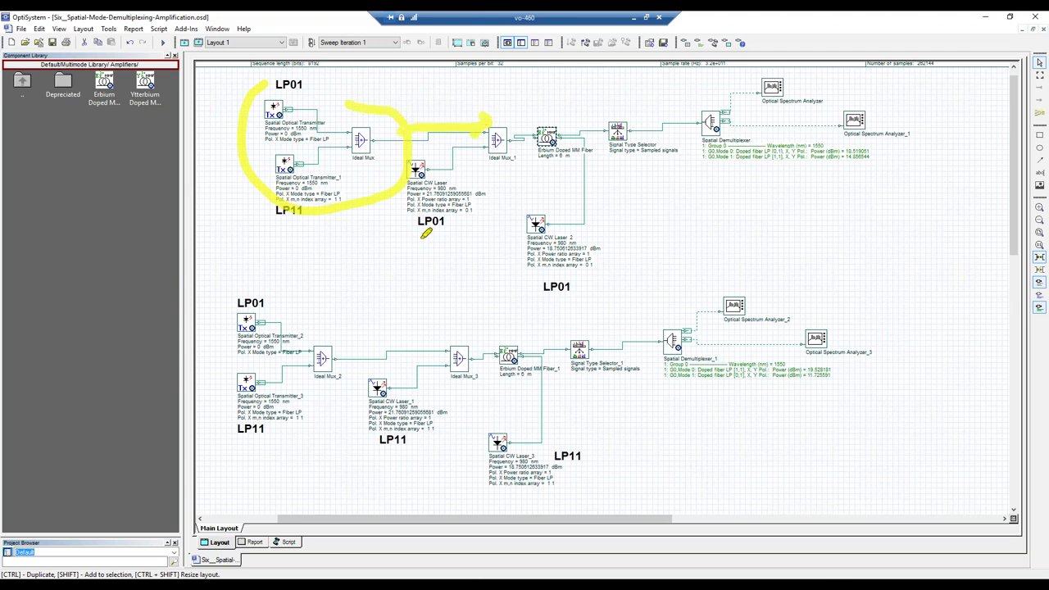
mouse_move(413, 243)
left_mouse_down()
mouse_move(484, 217)
mouse_move(469, 160)
mouse_move(433, 148)
mouse_move(388, 177)
mouse_move(393, 221)
left_mouse_up()
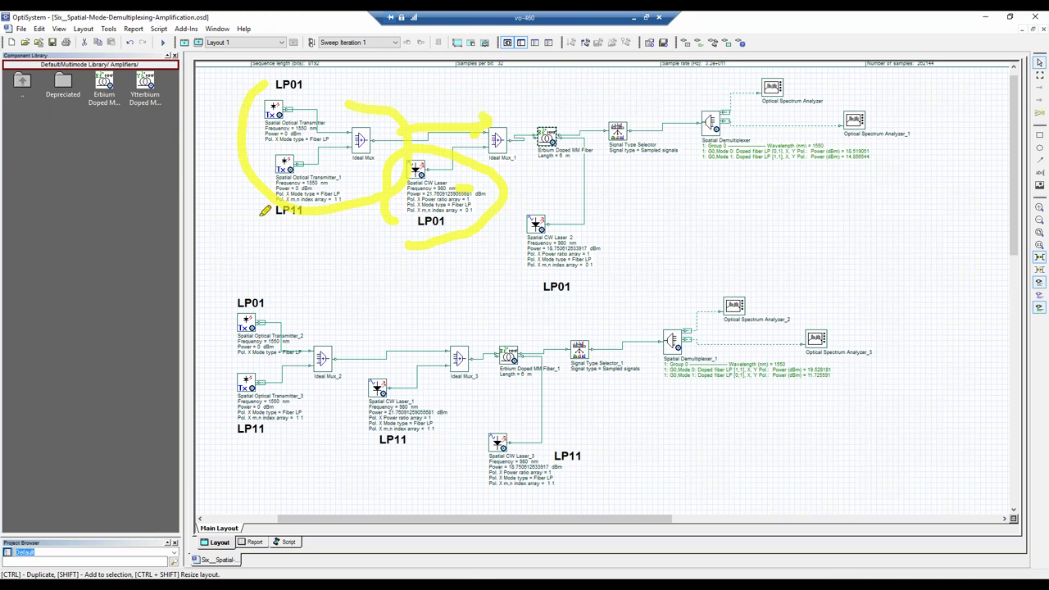
key("Escape")
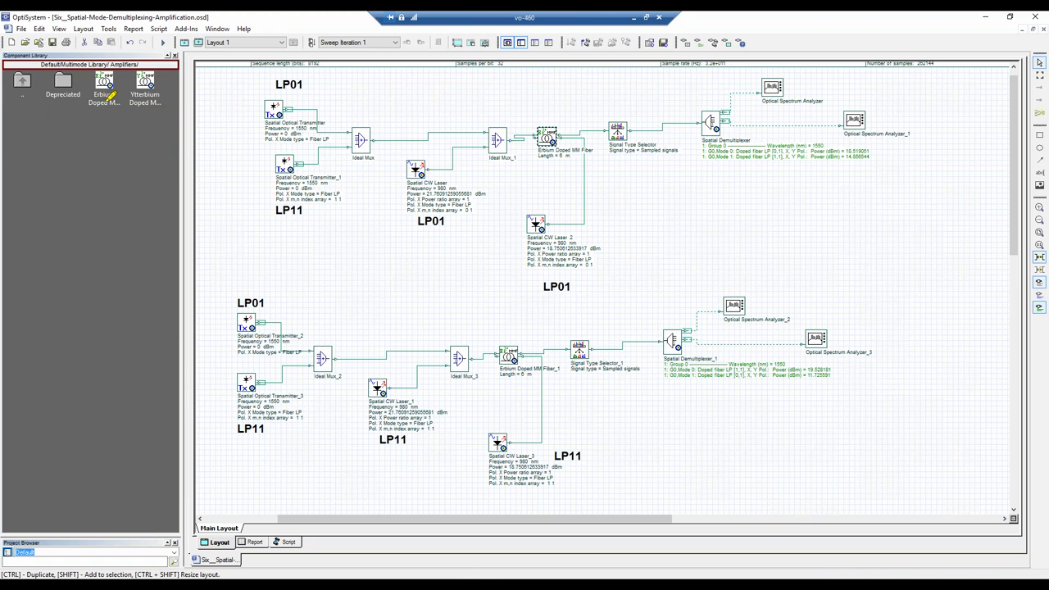
- Highlight the upper circuit's LP01 and LP11 signal modes, its LP01 pump modes and the Spatial Demultiplexer's output powers, and clear the markings
mouse_move(279, 90)
left_mouse_down()
mouse_move(319, 81)
mouse_move(283, 64)
mouse_move(268, 84)
left_mouse_up()
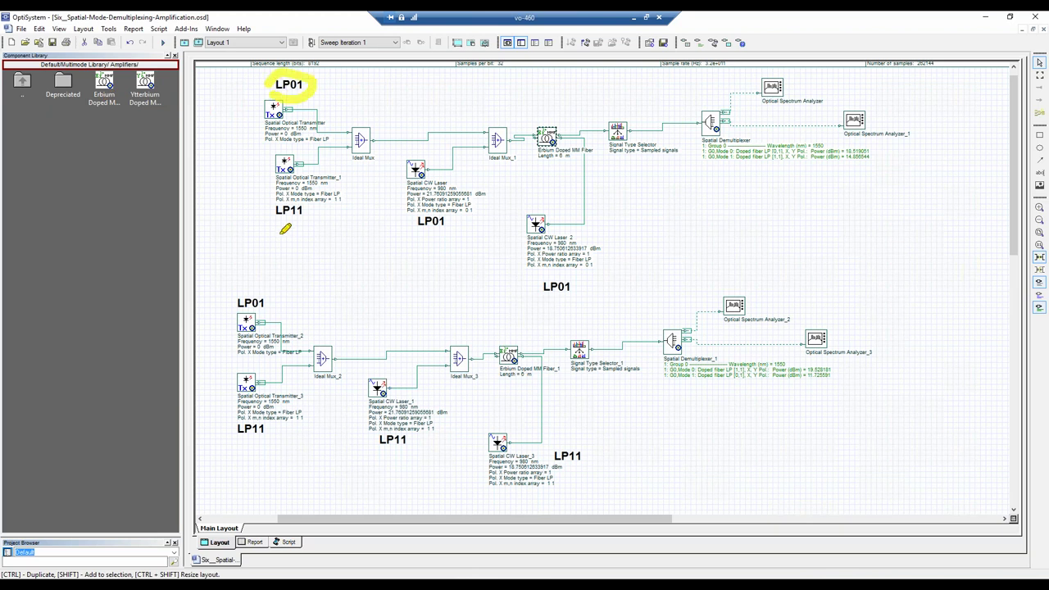
mouse_move(283, 230)
left_mouse_down()
mouse_move(313, 216)
mouse_move(308, 191)
mouse_move(278, 191)
mouse_move(252, 221)
mouse_move(288, 215)
left_mouse_up()
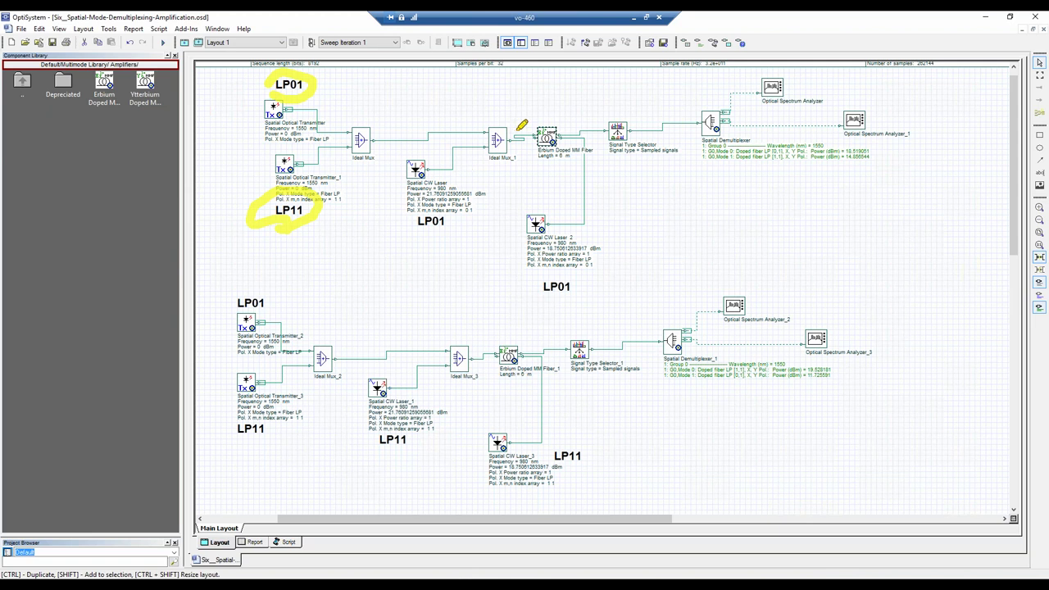
left_click_drag(418, 234, 453, 230)
left_click_drag(543, 296, 579, 294)
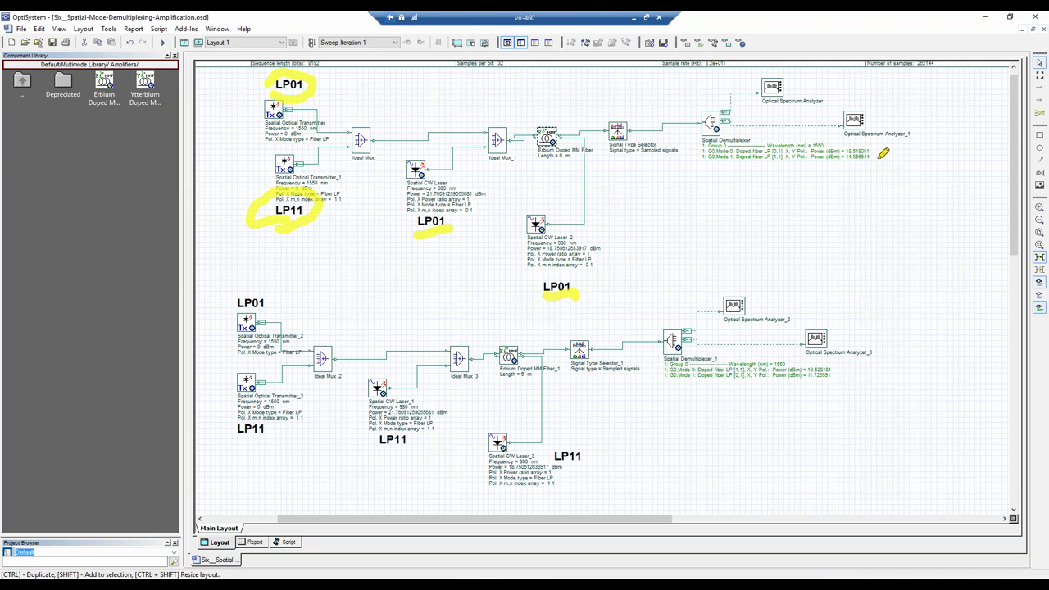
mouse_move(703, 137)
left_mouse_down()
mouse_move(712, 170)
mouse_move(831, 149)
mouse_move(862, 146)
left_mouse_up()
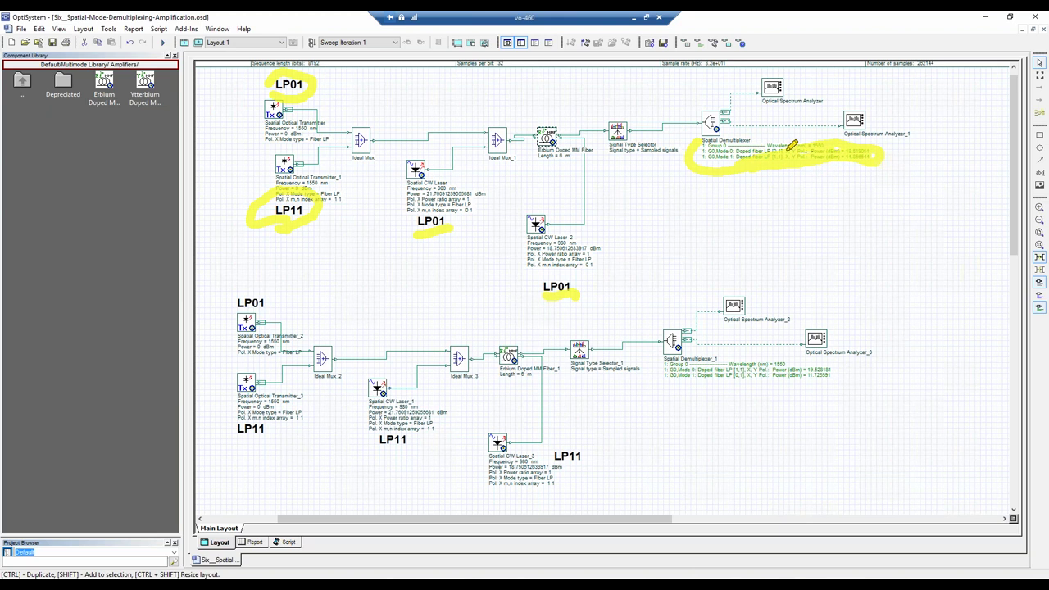
key("Escape")
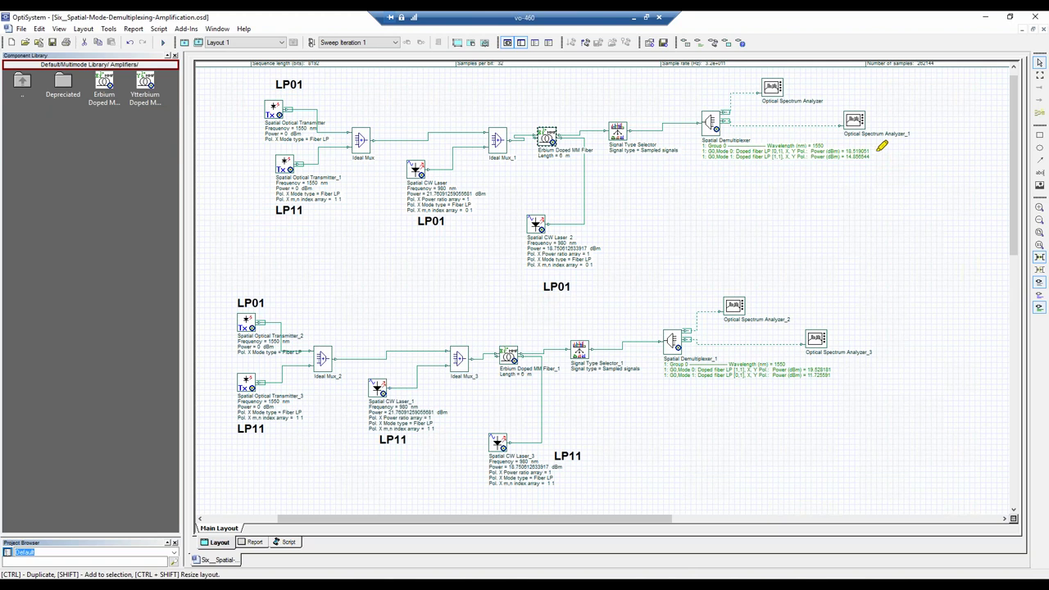
left_click_drag(873, 150, 884, 151)
key("Escape")
- Try placing a Donut Transverse Mode Generator from the Multimode Library beside the upper Spatial CW Laser, and delete it from the layout
double_click(22, 82)
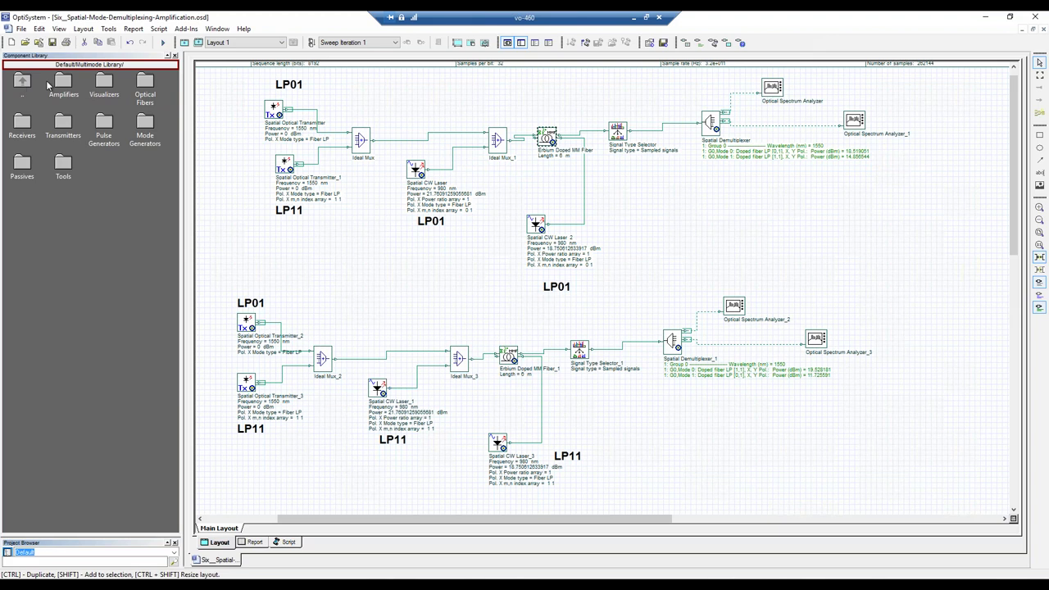
double_click(146, 123)
left_click_drag(22, 135, 348, 260)
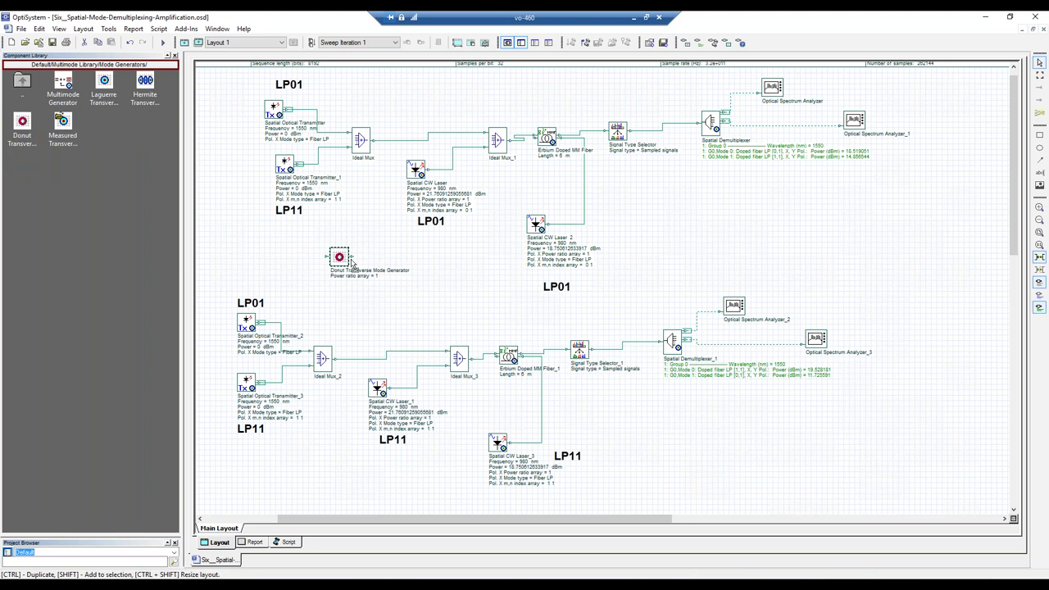
left_click_drag(350, 262, 452, 159)
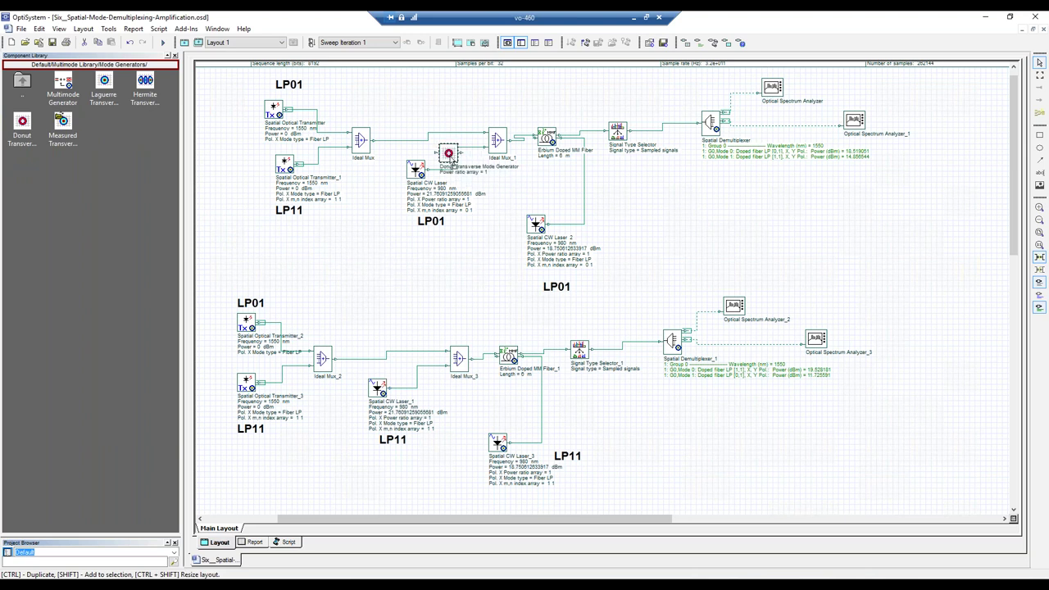
key("ctrl+z")
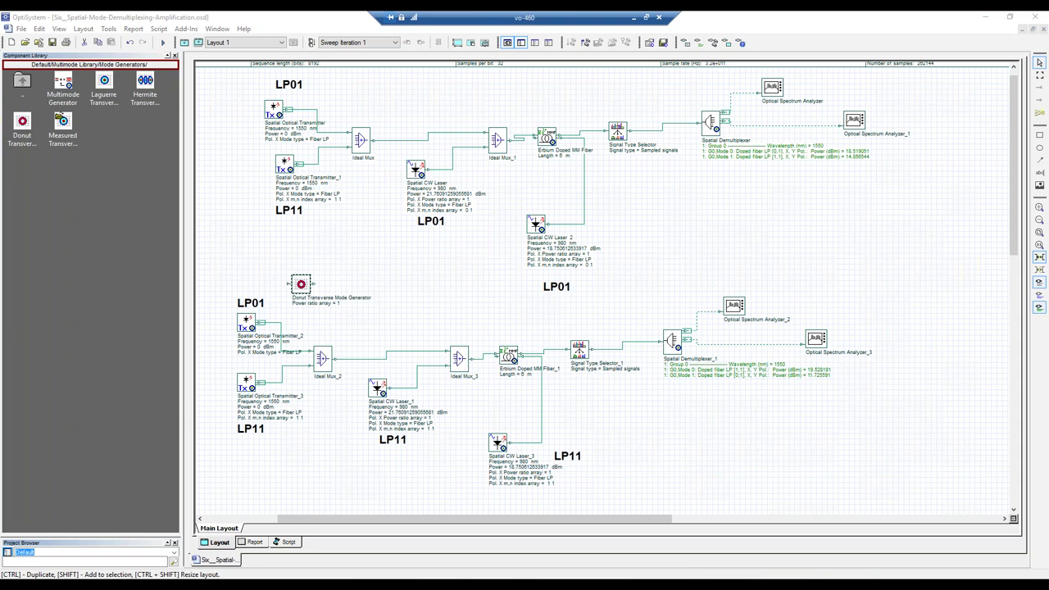
key("Delete")
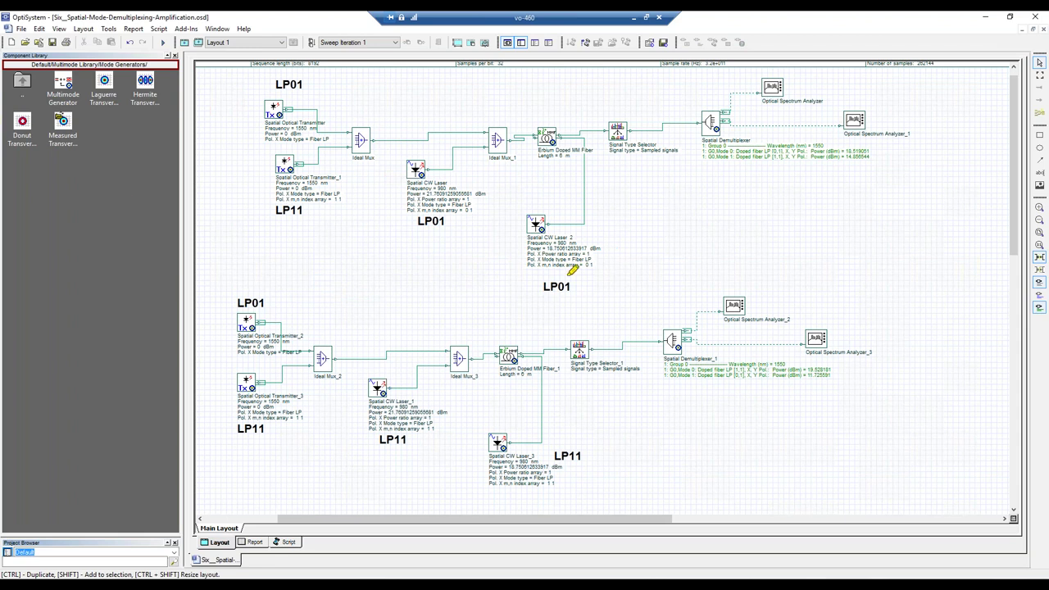
- Highlight the LP01 pump labels, the upper LP01 output power, both circuits' signal transmitters and the LP11 pump labels, and clear the markings
left_click_drag(425, 233, 466, 232)
left_click_drag(539, 299, 605, 294)
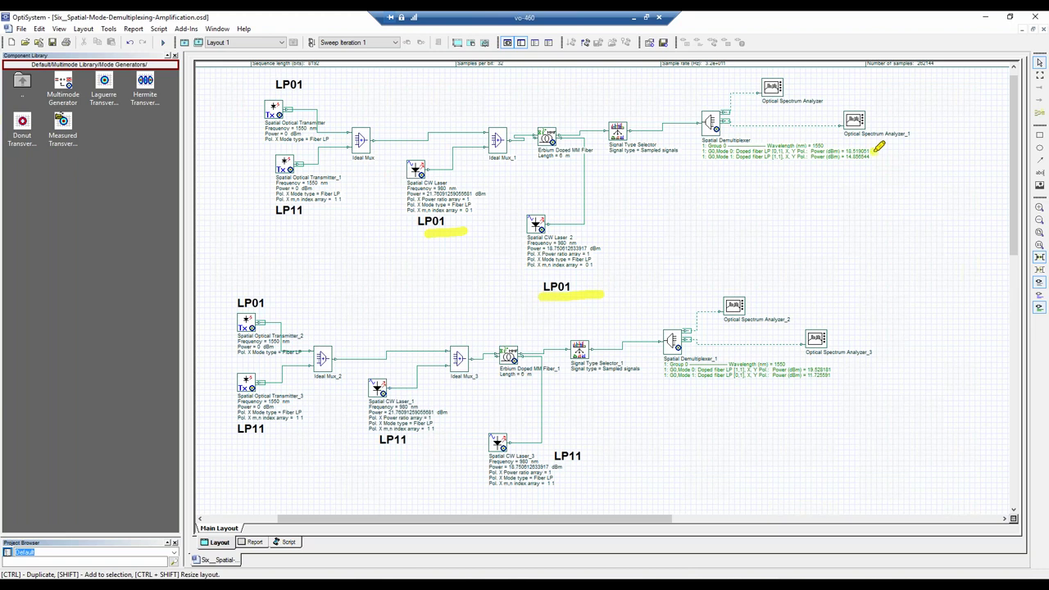
left_click_drag(875, 152, 886, 152)
left_click(377, 450)
mouse_move(266, 81)
left_mouse_down()
mouse_move(370, 205)
mouse_move(362, 93)
left_mouse_up()
mouse_move(236, 271)
left_mouse_down()
mouse_move(208, 329)
mouse_move(237, 413)
mouse_move(336, 376)
mouse_move(296, 308)
left_mouse_up()
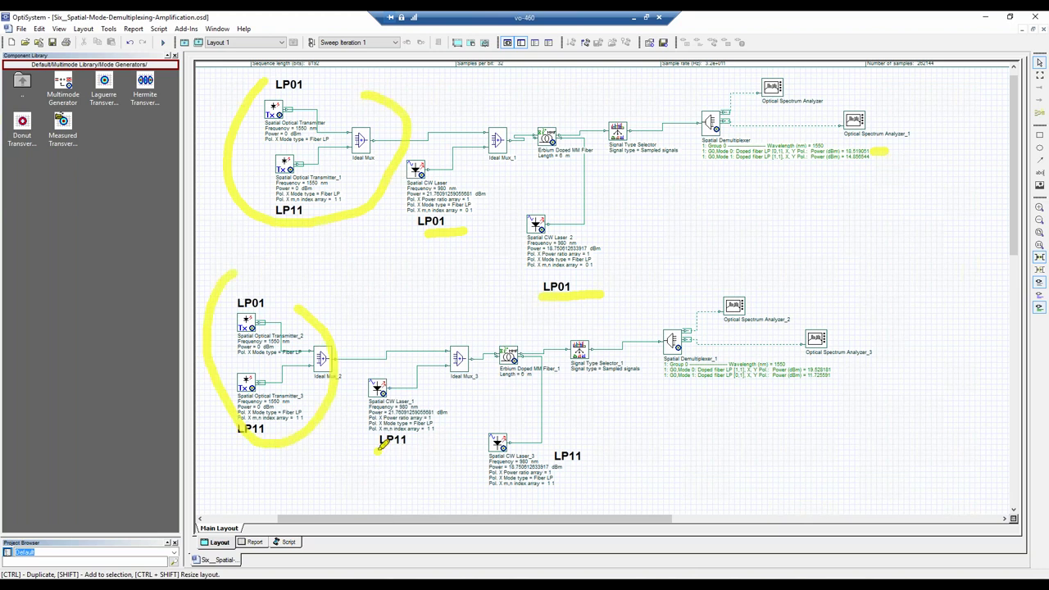
left_click_drag(372, 452, 411, 452)
left_click_drag(555, 467, 592, 468)
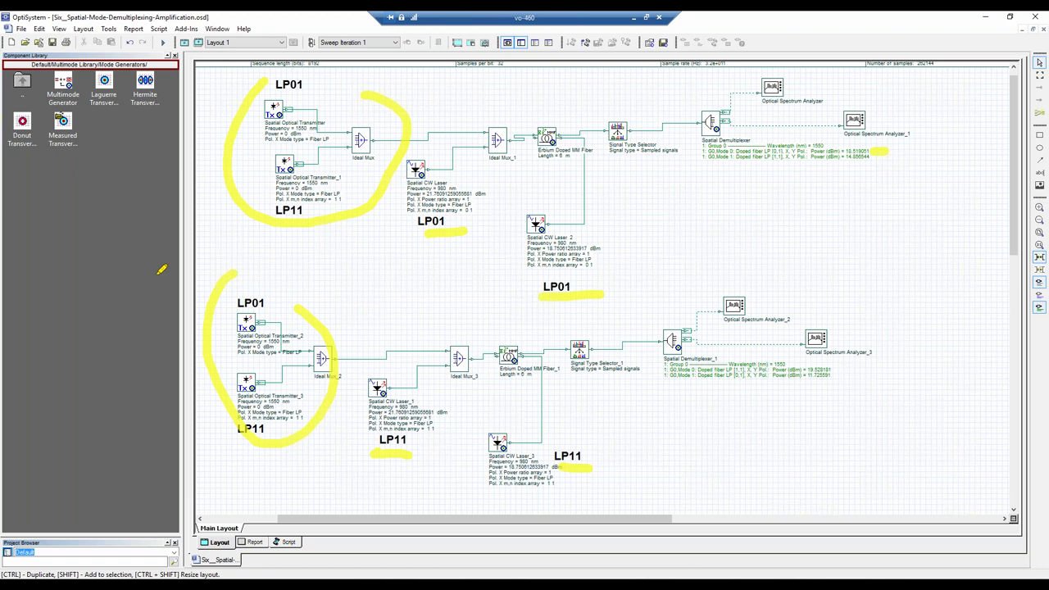
key("Escape")
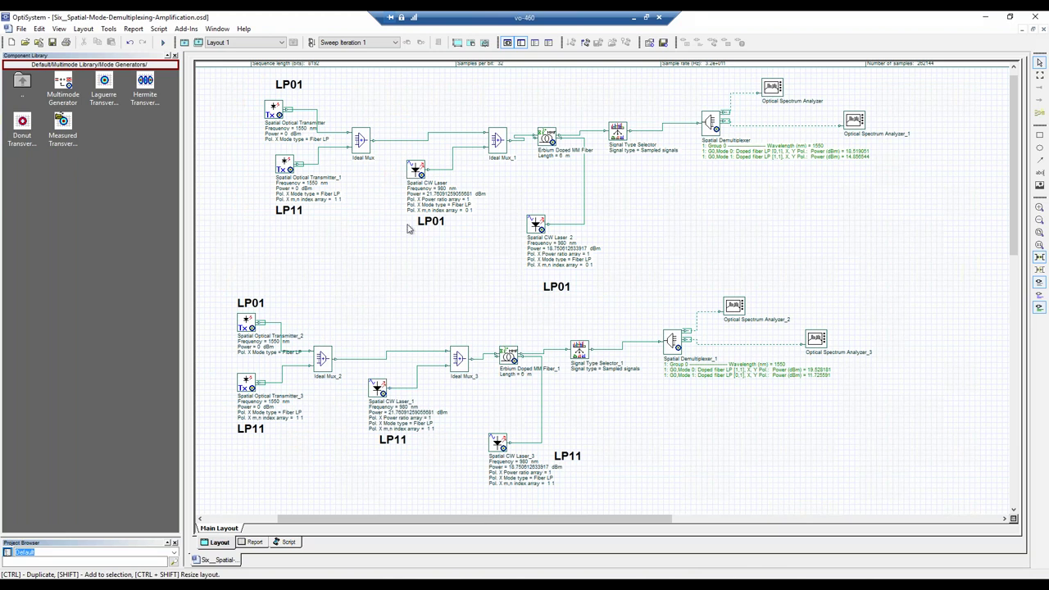
- Set Spatial CW Laser_1's Pol. X Power ratio array to 1 1 and its Pol. X m,n index array to 1 1, 0 1
left_click(379, 390)
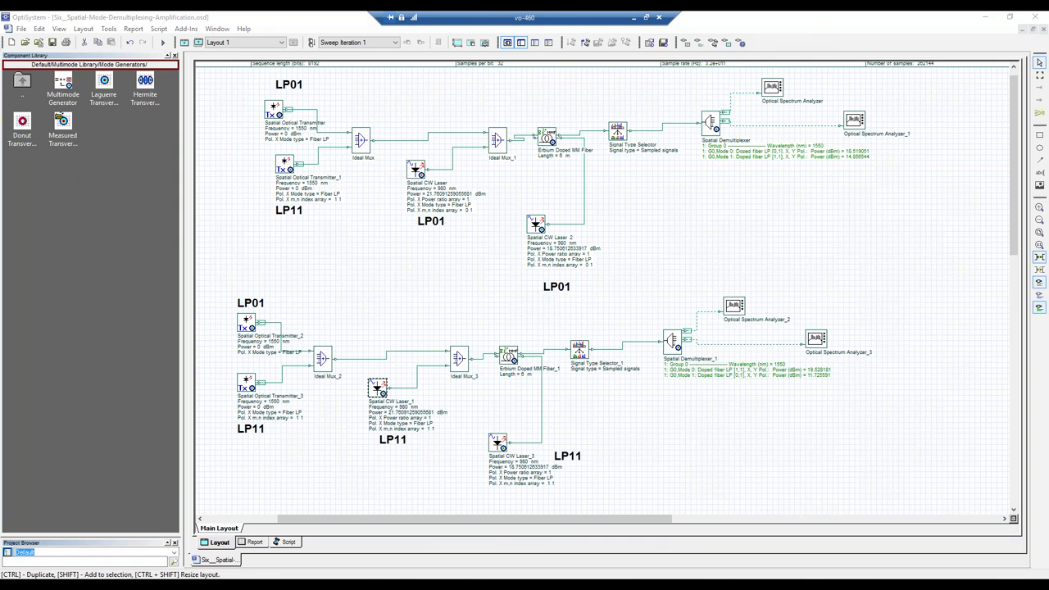
double_click(380, 390)
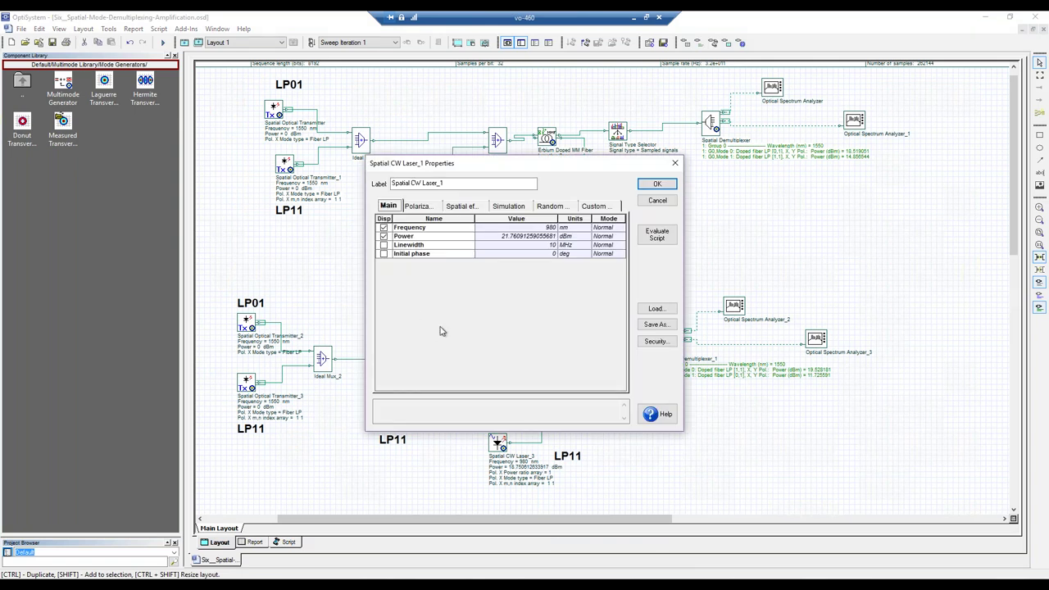
left_click(455, 206)
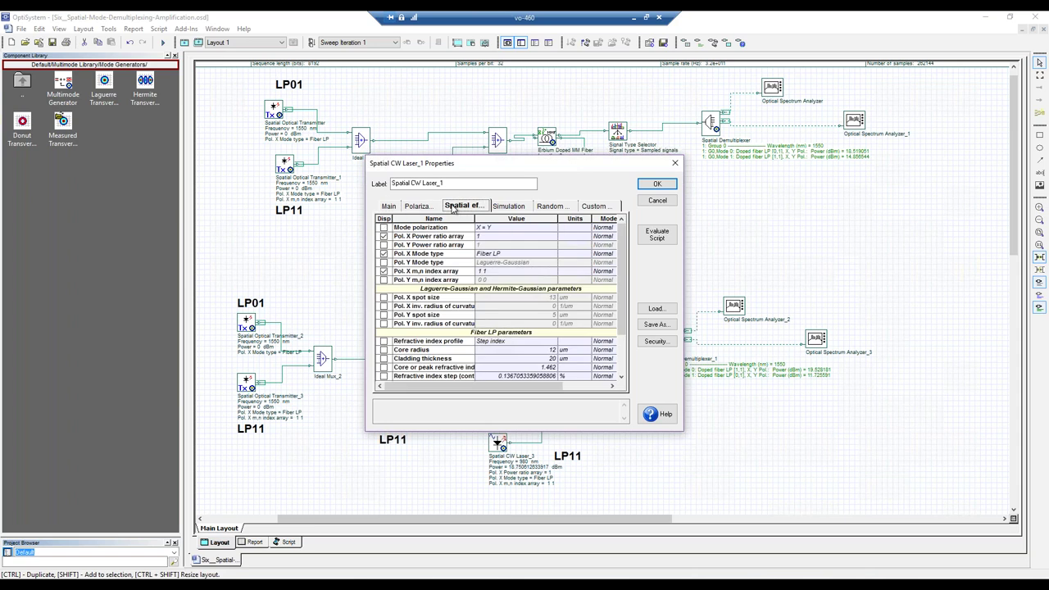
left_click(538, 255)
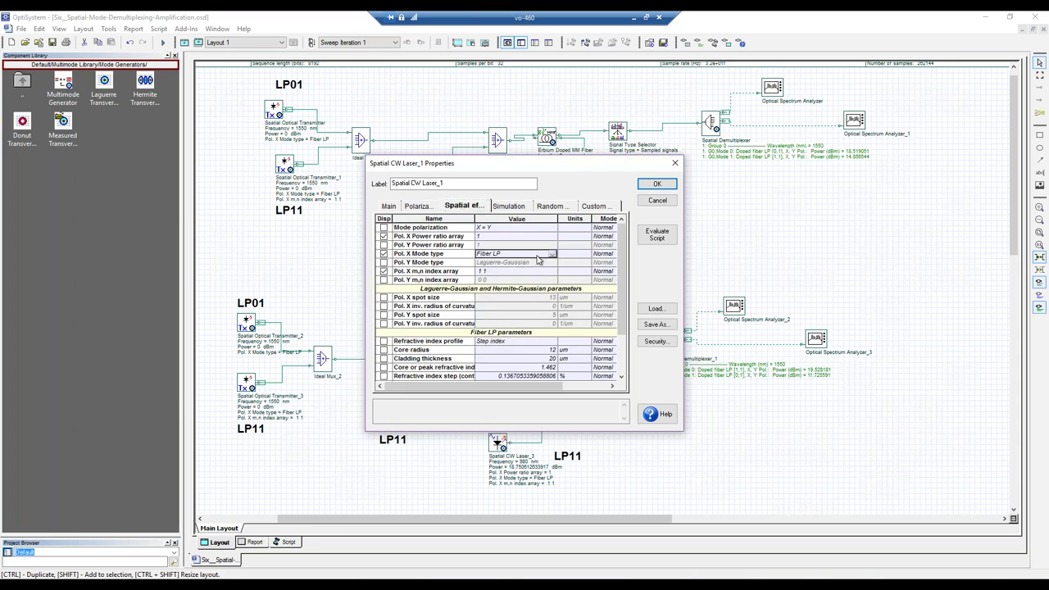
left_click(538, 259)
left_click(538, 260)
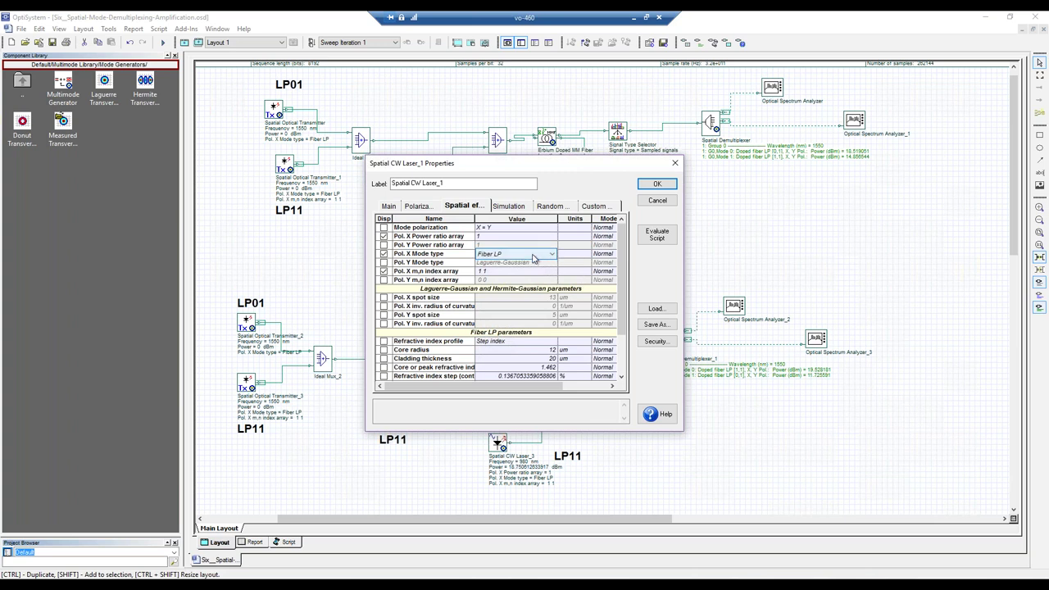
left_click(483, 238)
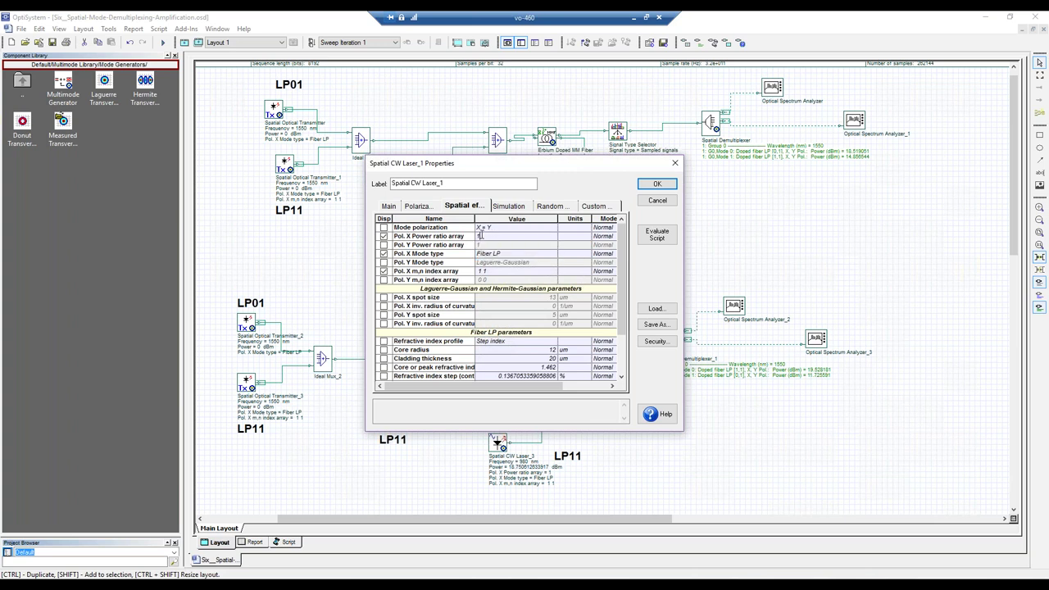
type("1")
left_click(505, 273)
type(", 0 1")
left_click(656, 185)
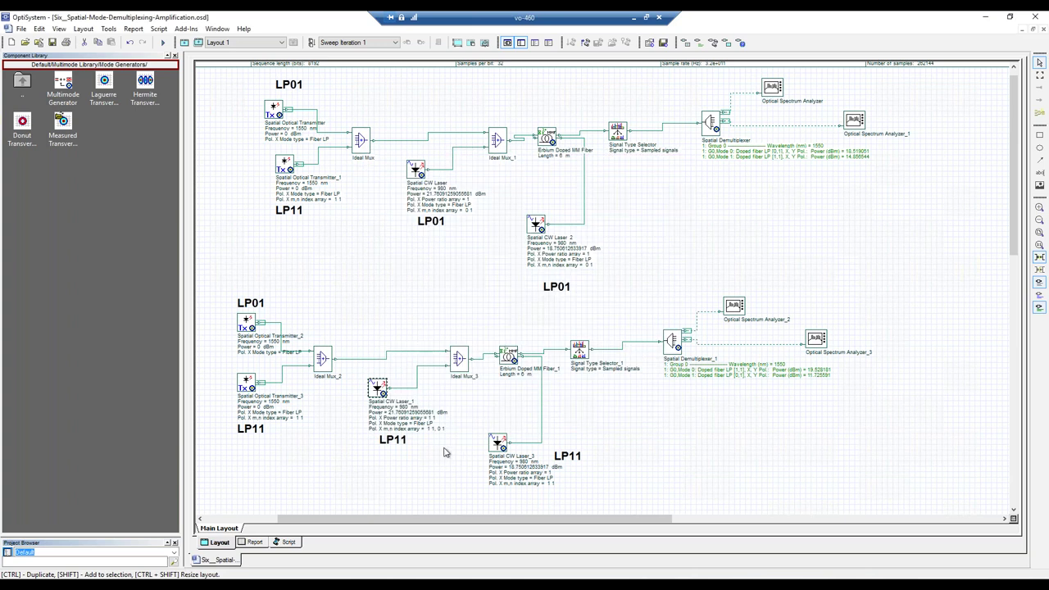
- Set Spatial CW Laser_3's Pol. X Power ratio array to 1 1 and its Pol. X m,n index array to 1 1, 0 1
double_click(495, 444)
left_click(463, 206)
left_click(481, 237)
type("1 1")
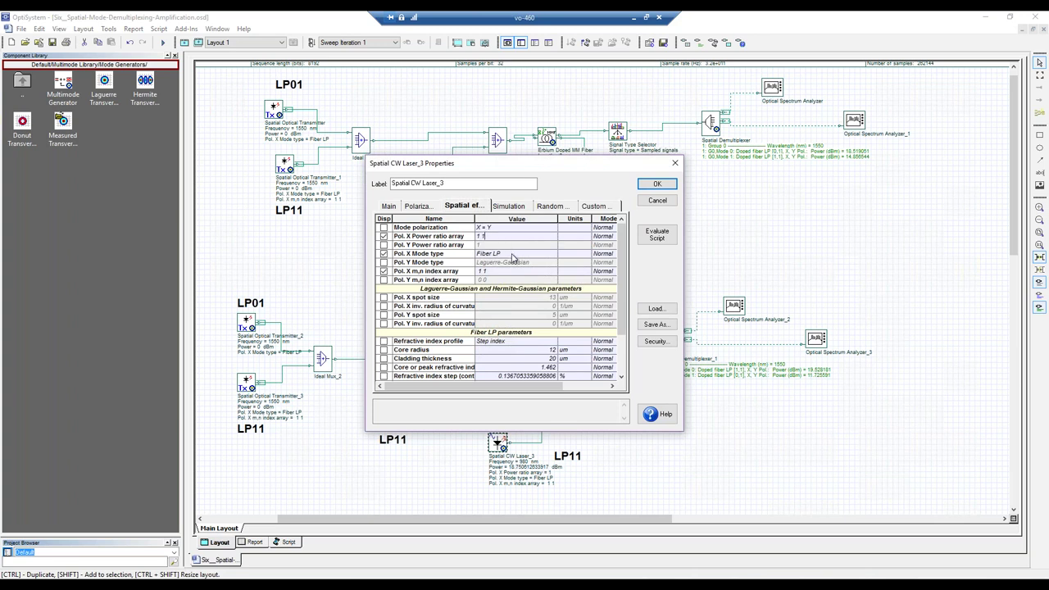
left_click(508, 271)
type(", 0 1")
key("Return")
left_click(656, 184)
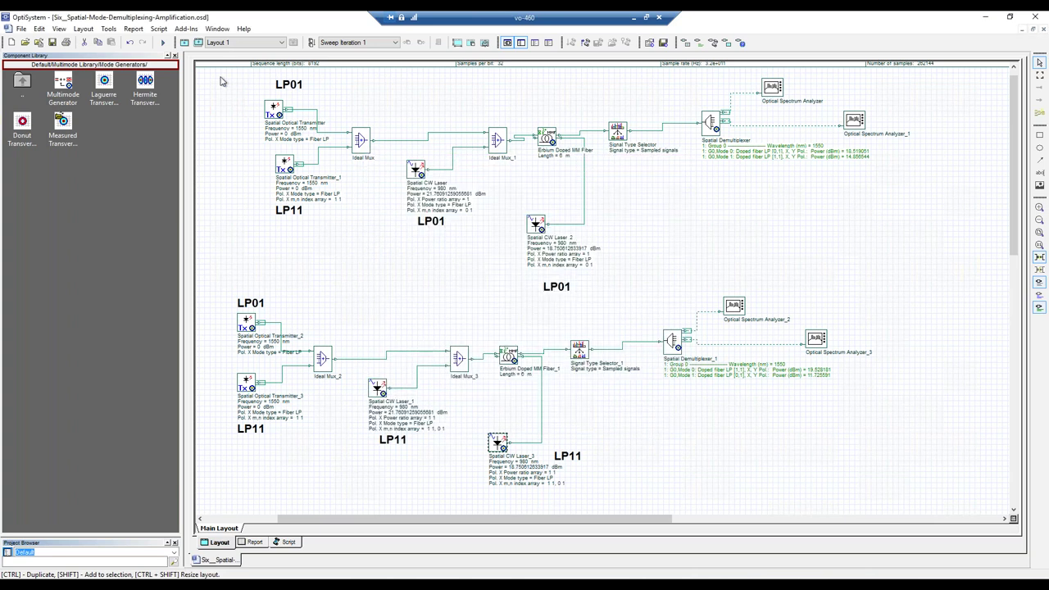
- Delete the upper circuit and the LP11 labels of the lower circuit's pumps, and calculate the whole project
left_click_drag(224, 73, 904, 264)
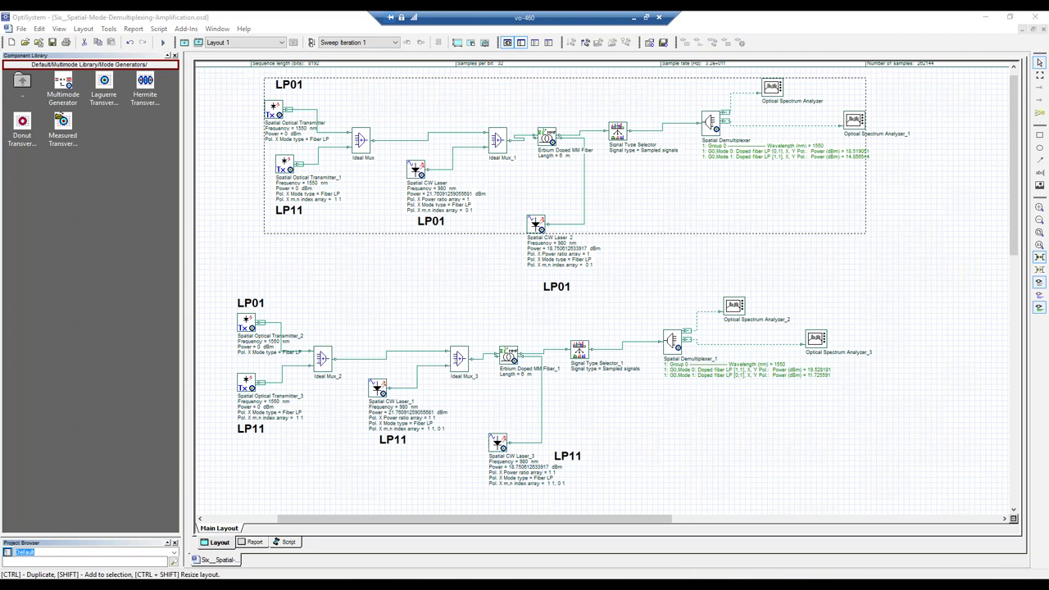
key("Delete")
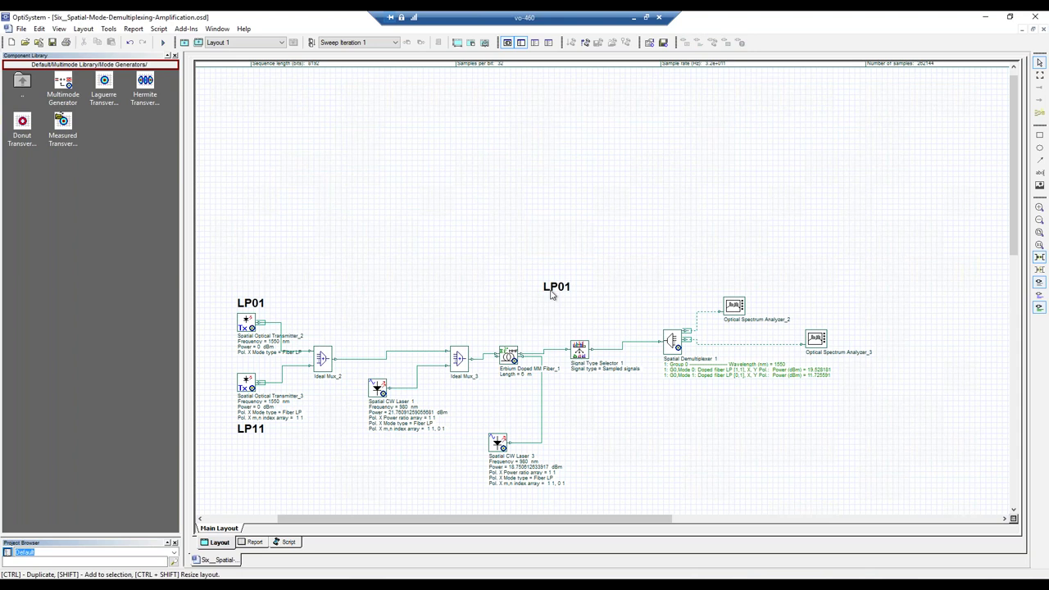
left_click(162, 41)
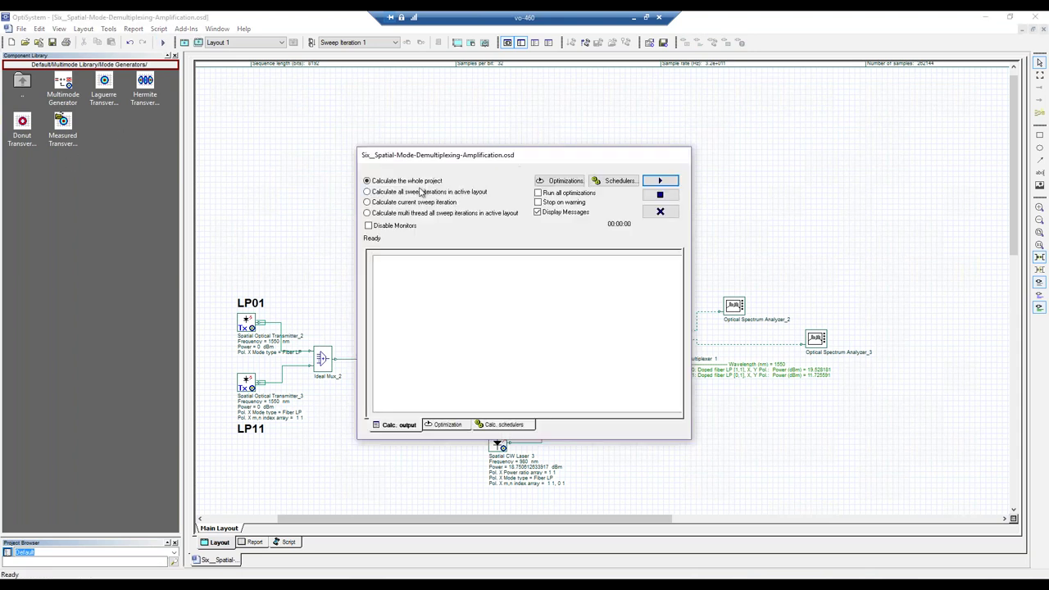
left_click(660, 180)
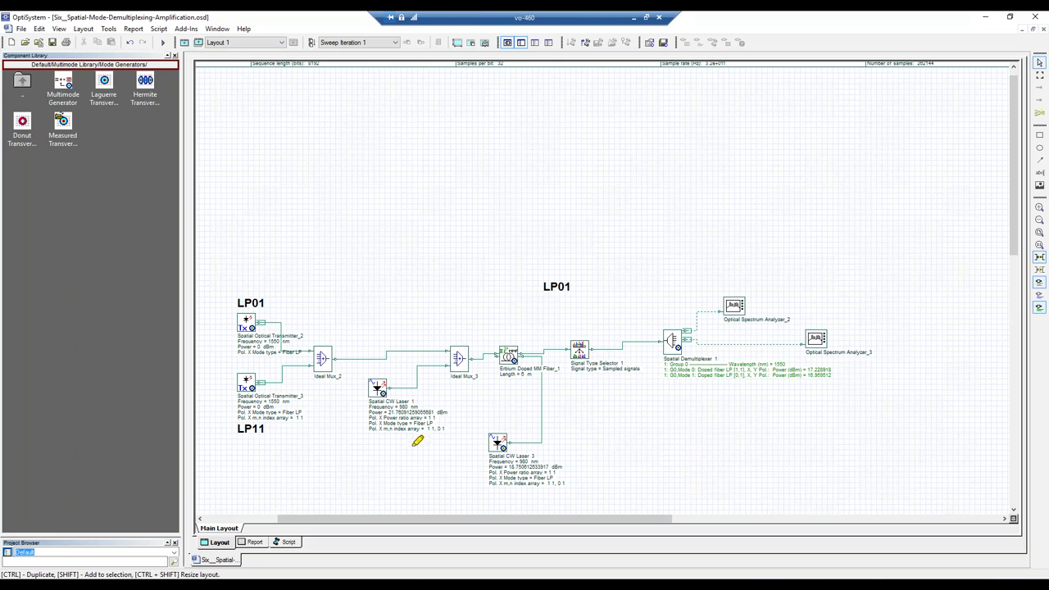
- Highlight Spatial CW Laser_1, Spatial CW Laser_3 and the Spatial Demultiplexer_1 output powers, and clear the markings
mouse_move(375, 440)
left_mouse_down()
mouse_move(436, 438)
mouse_move(455, 425)
mouse_move(449, 405)
mouse_move(398, 377)
mouse_move(353, 396)
mouse_move(361, 430)
mouse_move(419, 441)
left_mouse_up()
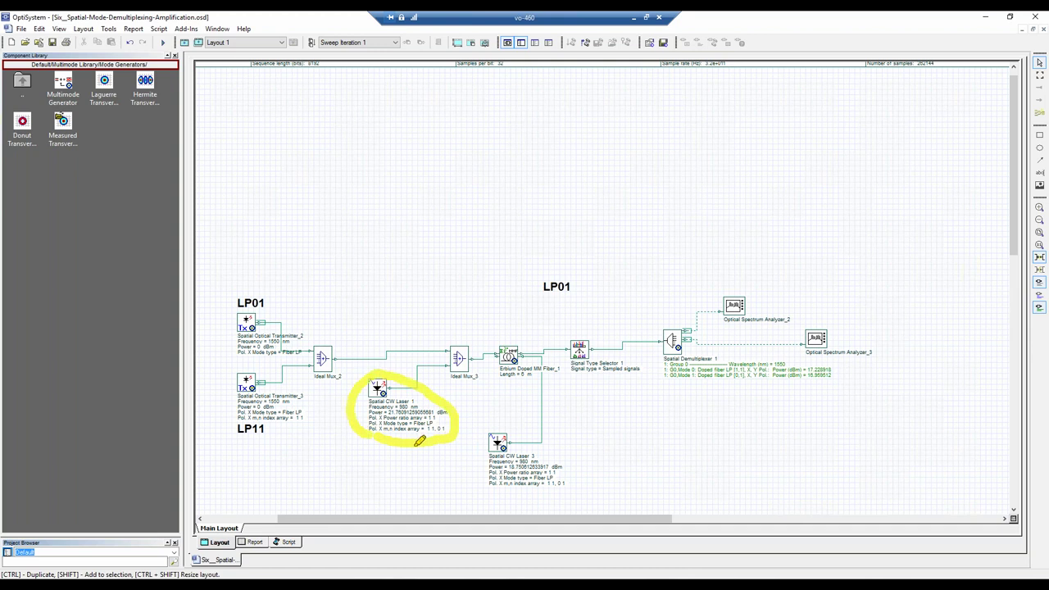
mouse_move(574, 483)
left_mouse_down()
mouse_move(527, 448)
mouse_move(484, 462)
mouse_move(479, 499)
mouse_move(549, 489)
mouse_move(524, 497)
left_mouse_up()
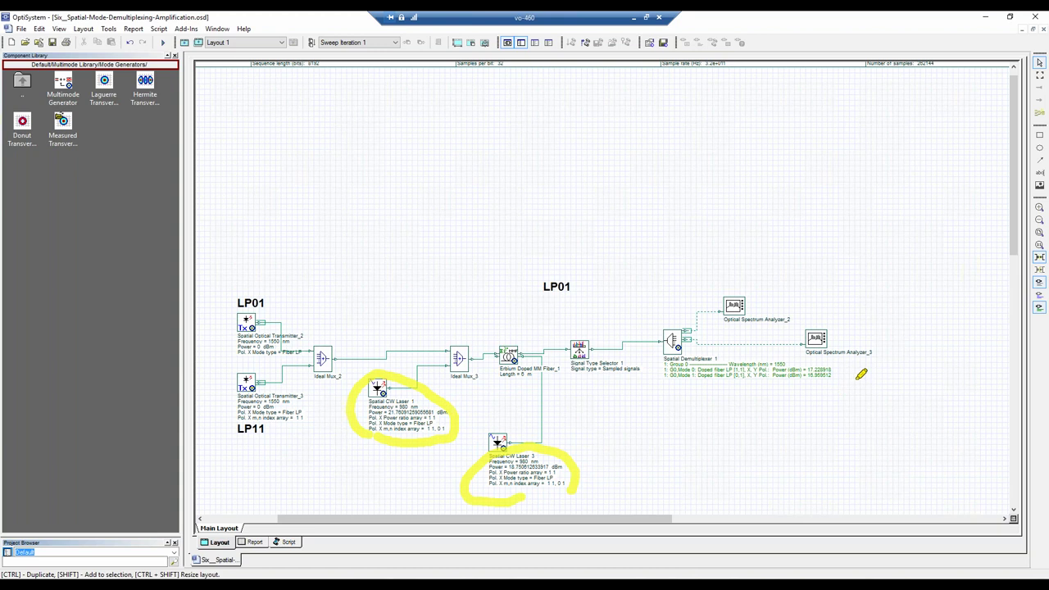
mouse_move(844, 361)
left_mouse_down()
mouse_move(809, 356)
mouse_move(808, 394)
mouse_move(832, 395)
mouse_move(841, 370)
left_mouse_up()
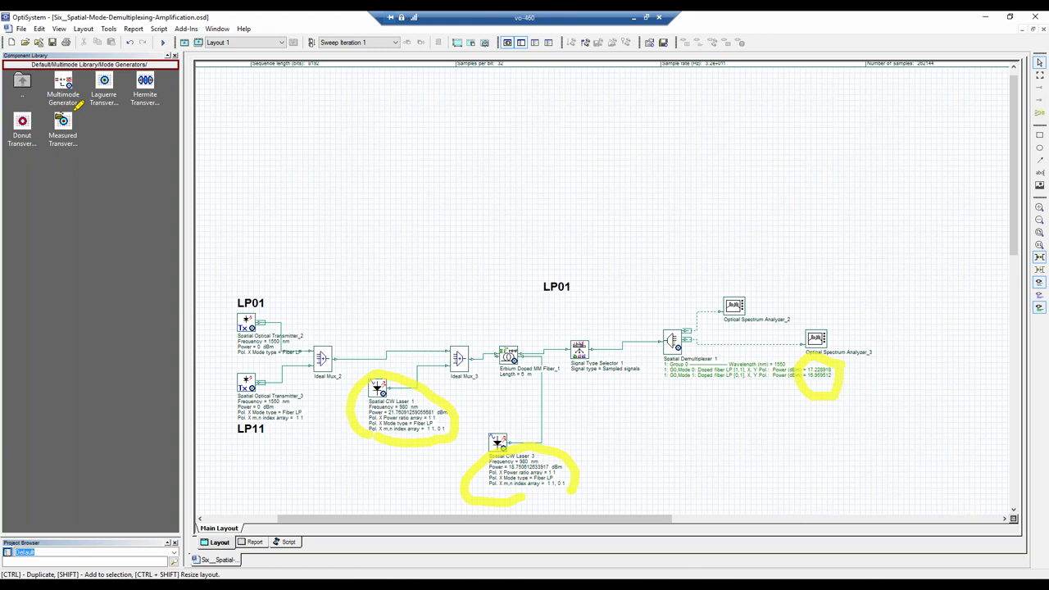
key("Escape")
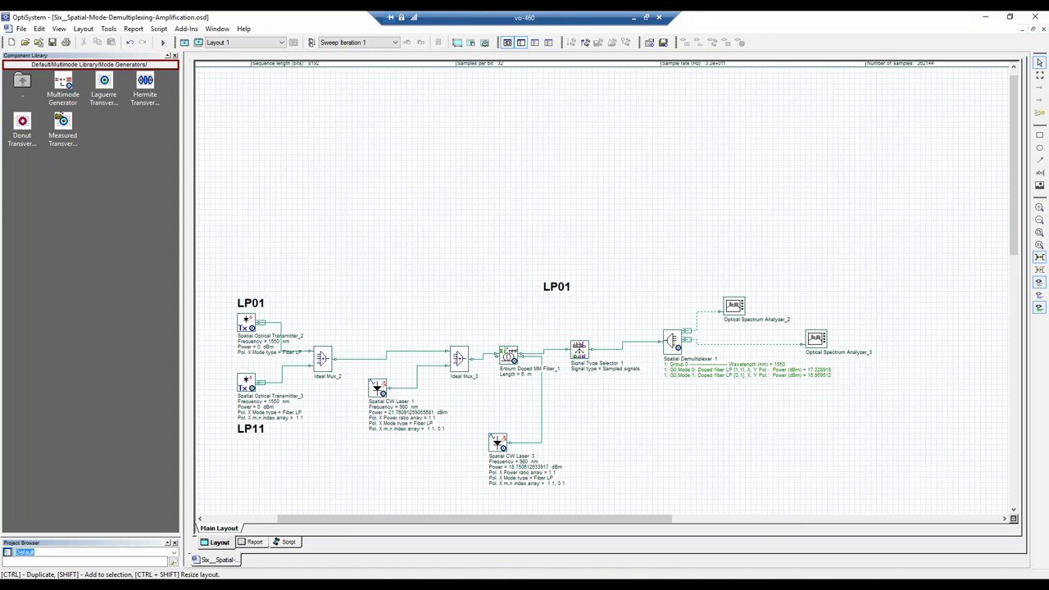
- Open the Spatial-Mode-Demultiplexing-Amplification.osd project from the Multimode systems folder of the OptiSystem 14.2 Samples in Documents
left_click(24, 42)
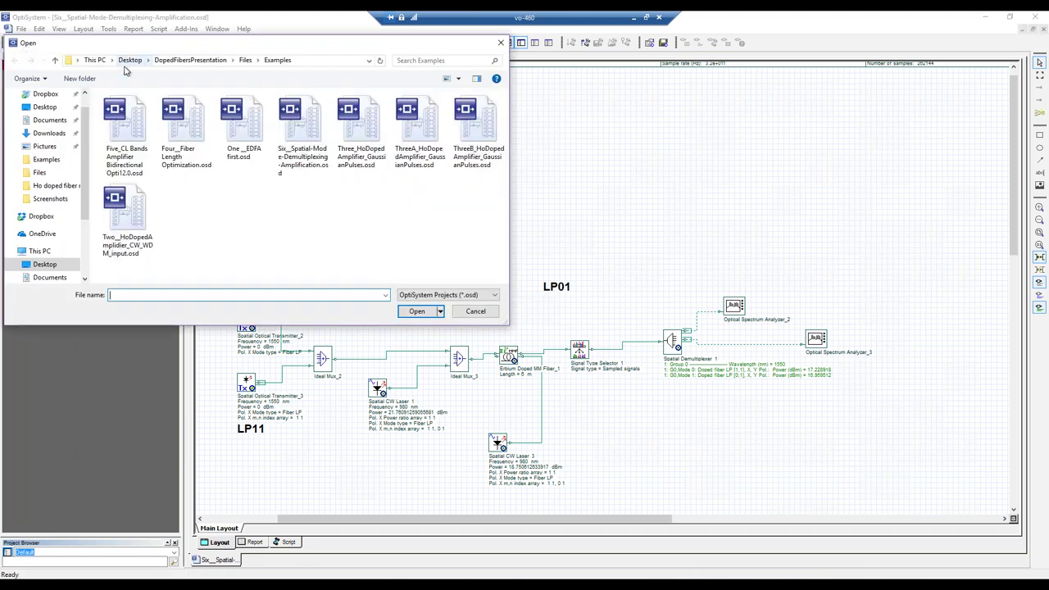
left_click(66, 120)
left_click(186, 198)
scroll(176, 238, "down", 1)
scroll(173, 250, "up", 1)
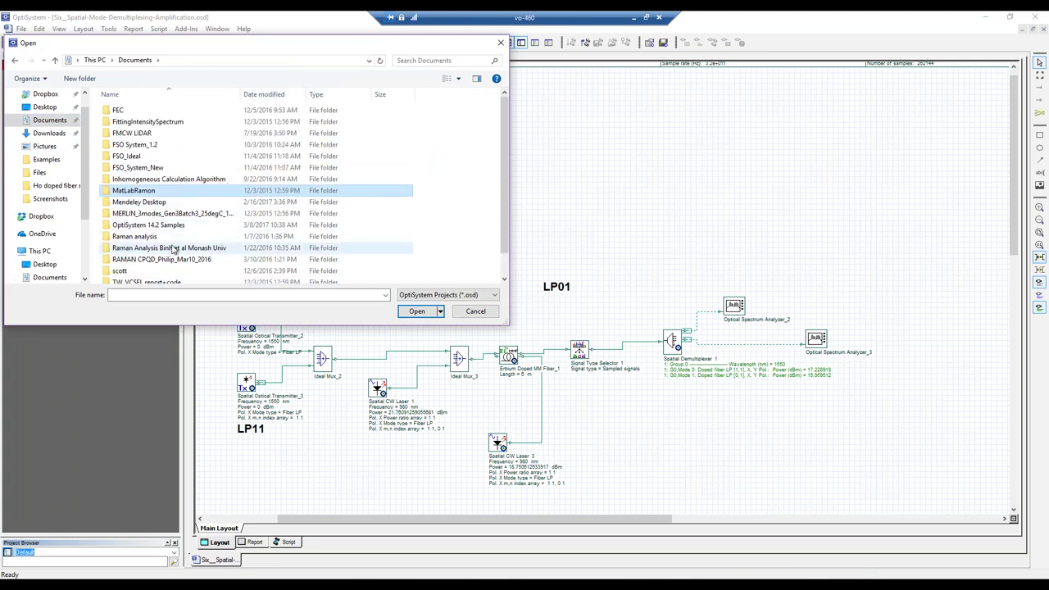
scroll(174, 237, "down", 1)
double_click(143, 198)
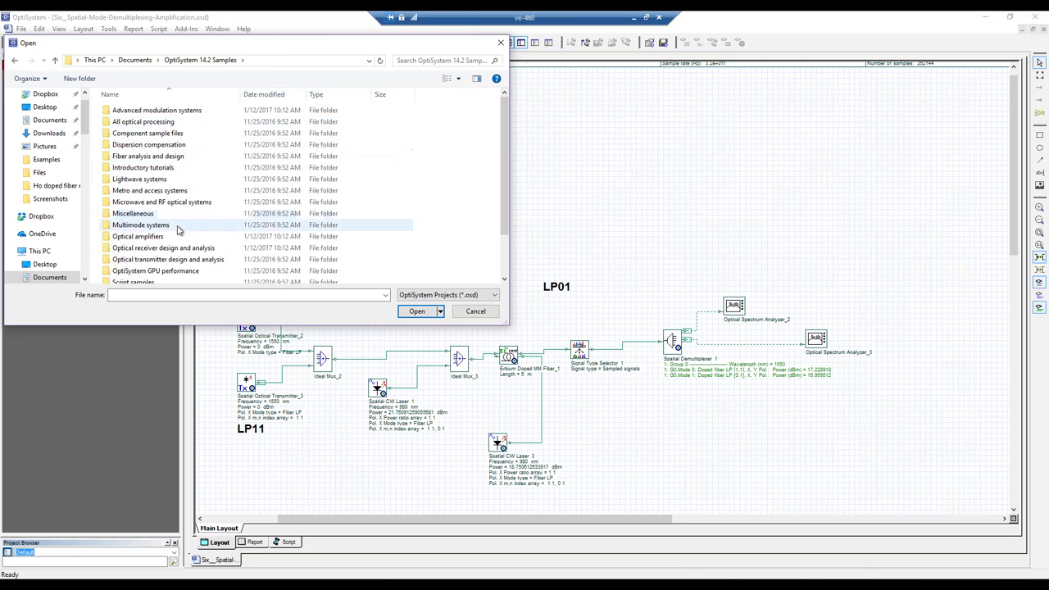
double_click(156, 226)
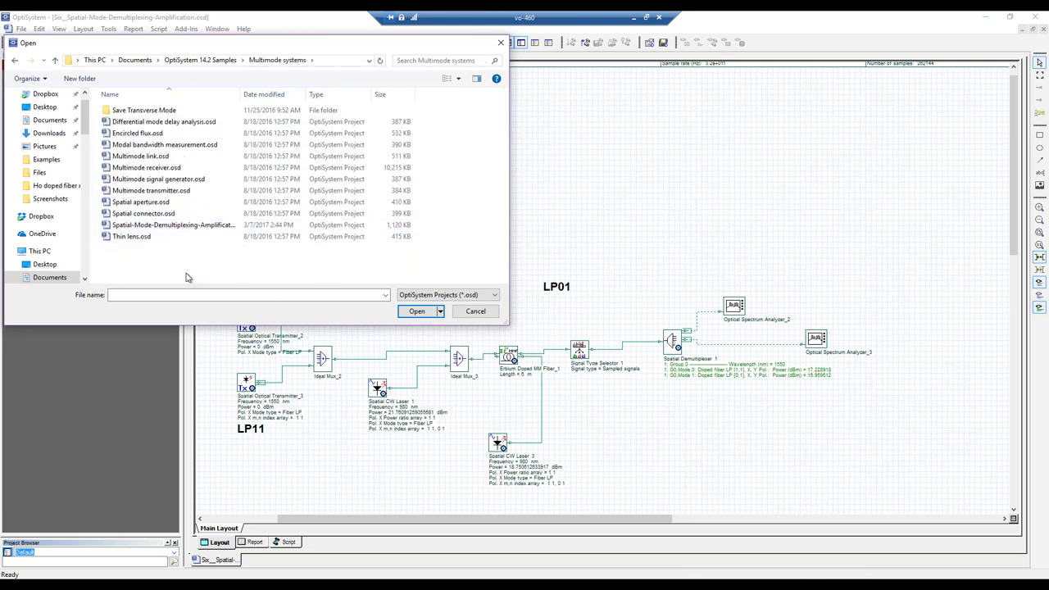
double_click(172, 225)
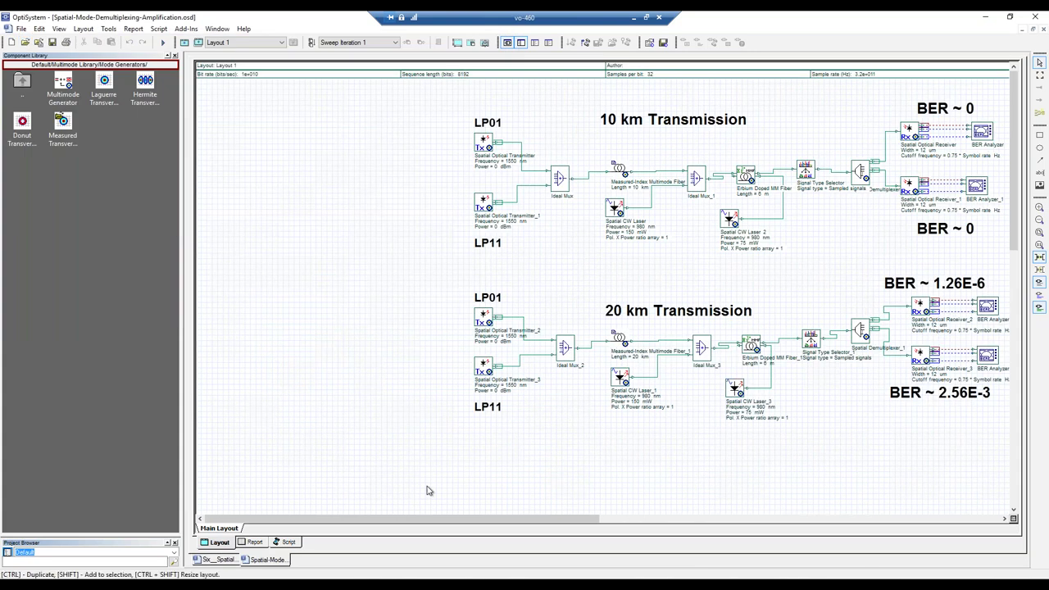
- Highlight the Measured-Index Multimode Fiber and the Erbium Doped MM Fiber in the 10 km Transmission circuit
left_click_drag(432, 517, 547, 517)
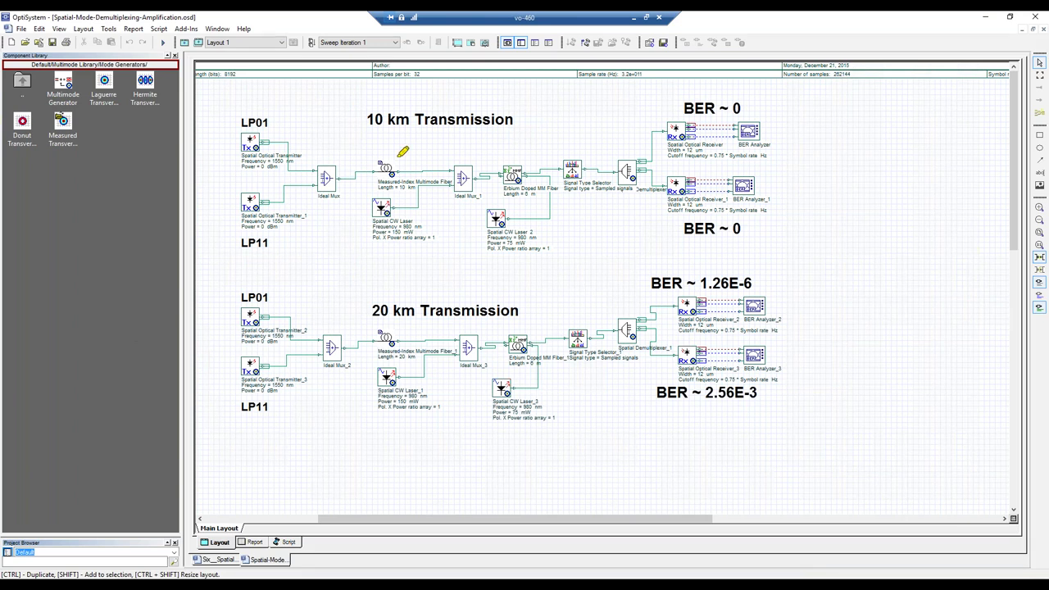
mouse_move(402, 148)
left_mouse_down()
mouse_move(358, 181)
mouse_move(420, 179)
mouse_move(402, 145)
left_mouse_up()
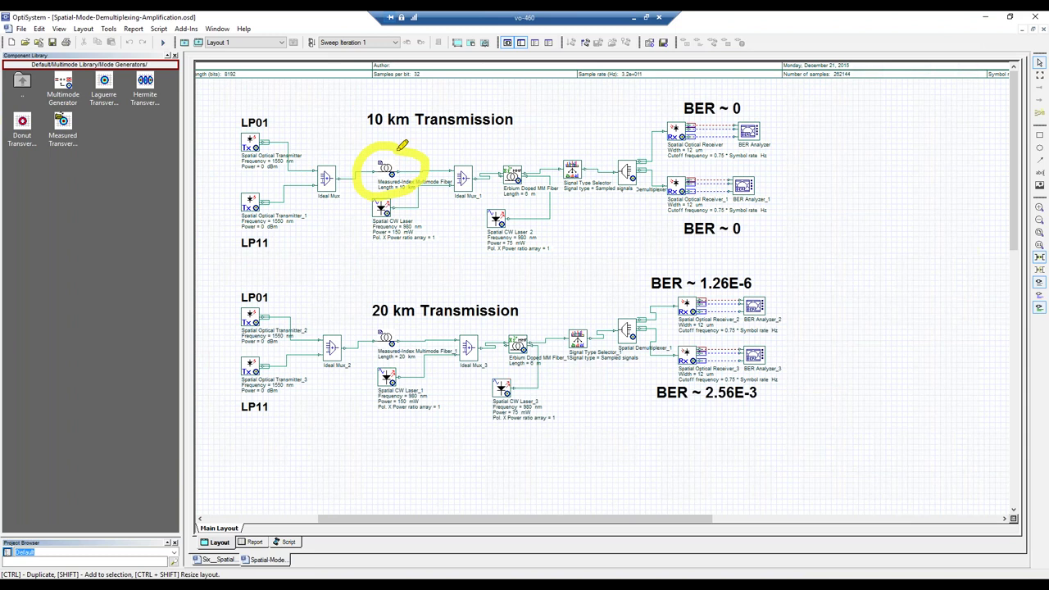
mouse_move(543, 154)
left_mouse_down()
mouse_move(494, 163)
mouse_move(492, 200)
mouse_move(545, 163)
left_mouse_up()
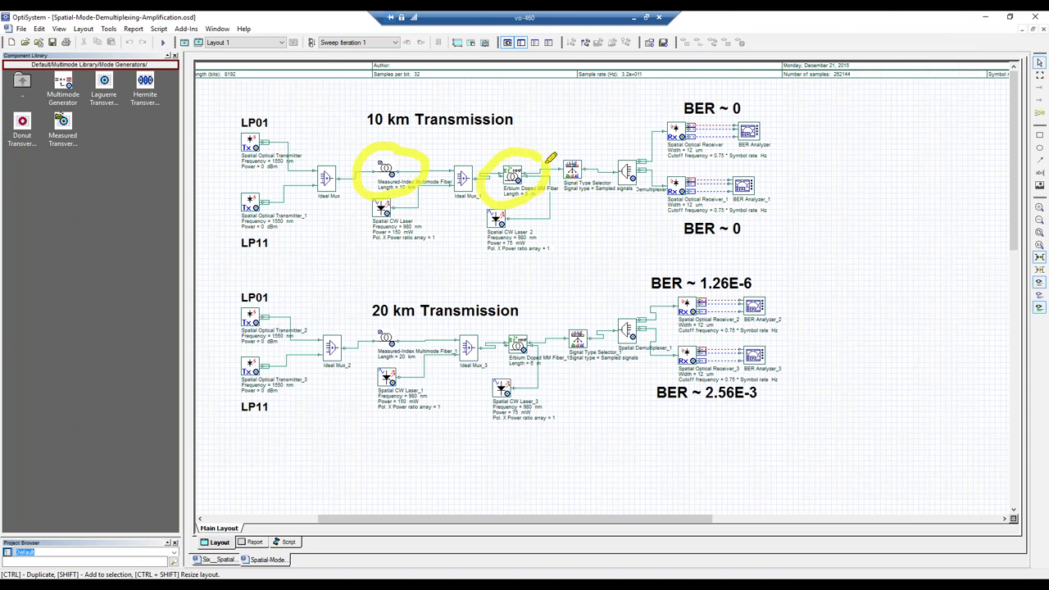